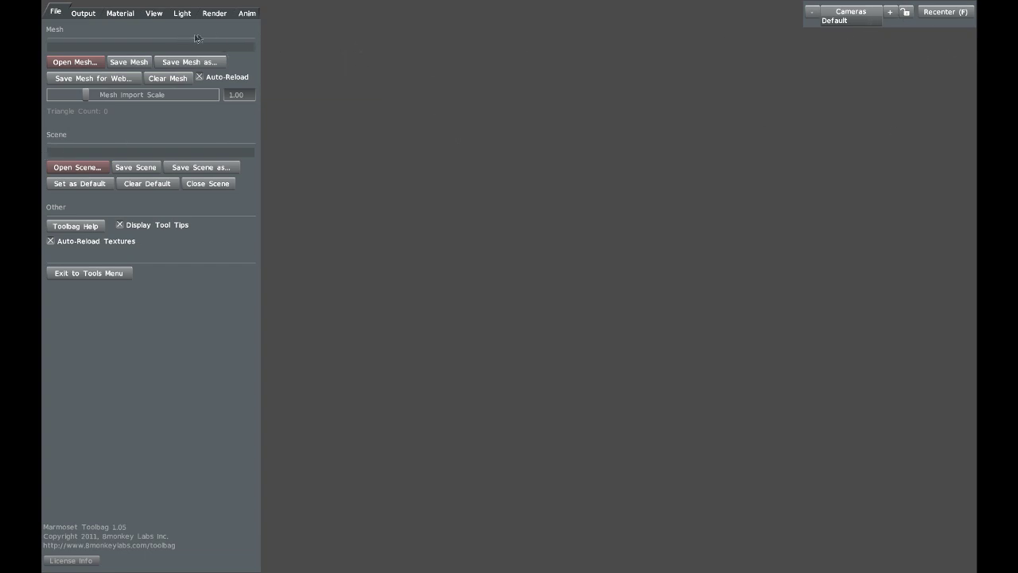
- Look through the output, material, view, animation, render and file settings of the empty scene
{"action": "left_click", "coordinate": [89, 16]}
{"action": "left_click", "coordinate": [120, 13]}
{"action": "left_click", "coordinate": [153, 14]}
{"action": "left_click", "coordinate": [246, 13]}
{"action": "left_click", "coordinate": [213, 15]}
{"action": "left_click", "coordinate": [55, 13]}
{"action": "left_click", "coordinate": [117, 13]}
{"action": "left_click", "coordinate": [55, 11]}
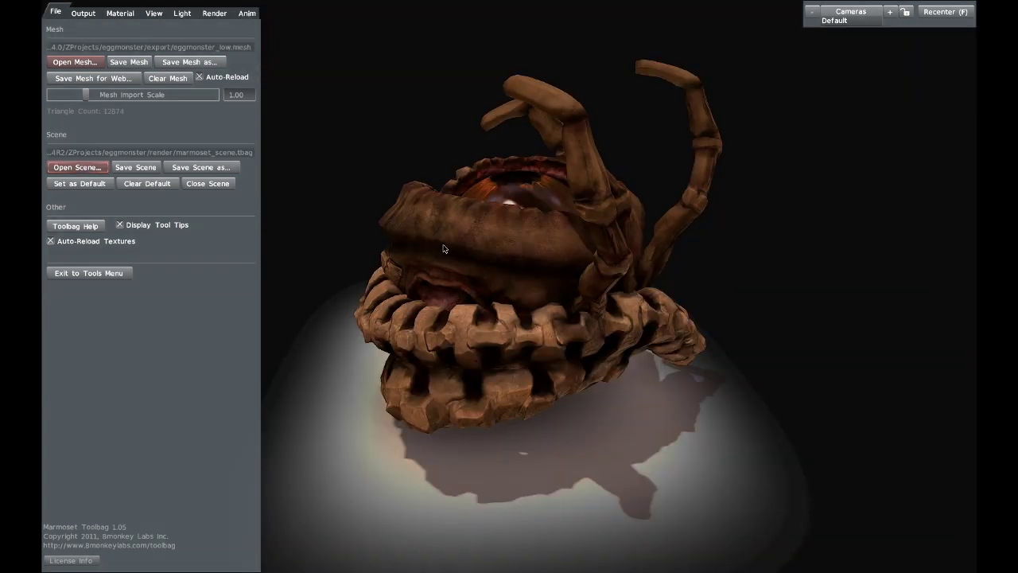
{"action": "left_click_drag", "start_coordinate": [504, 256], "coordinate": [603, 273]}
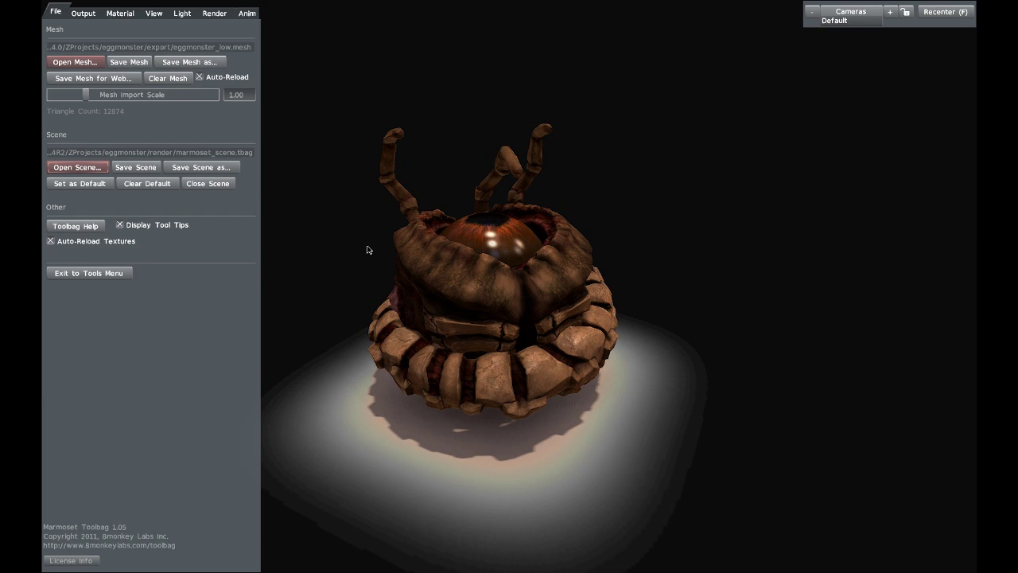
{"action": "left_click_drag", "start_coordinate": [397, 249], "coordinate": [768, 246]}
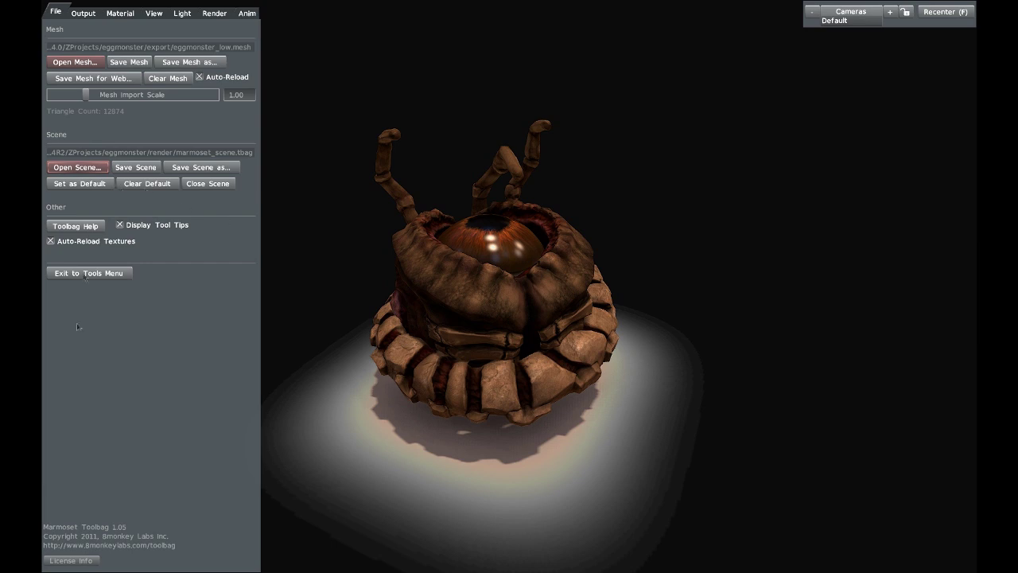
- Examine the screenshot output settings, including the enlargement and supersampling options
{"action": "left_click", "coordinate": [84, 15]}
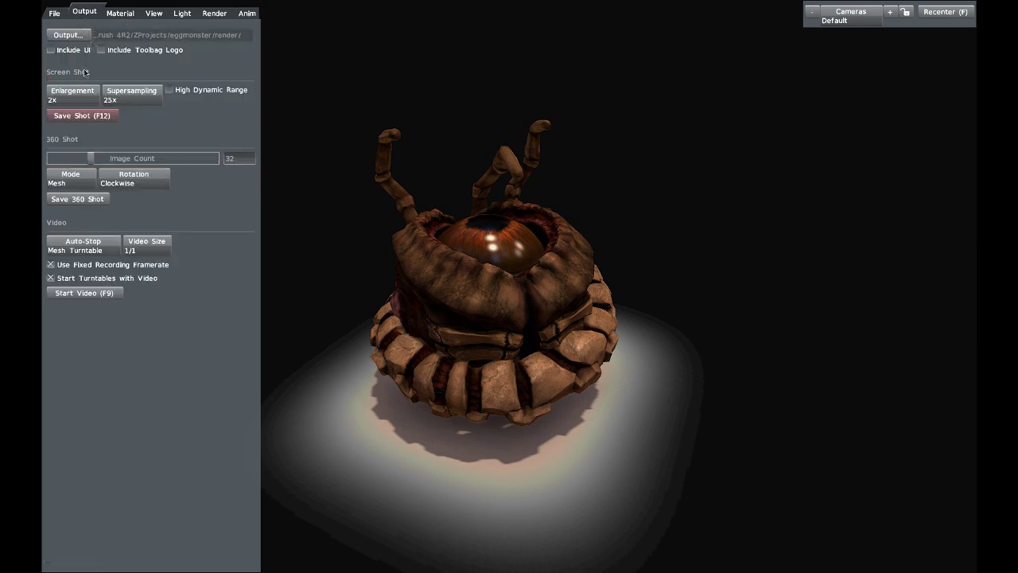
{"action": "left_click_drag", "start_coordinate": [554, 223], "coordinate": [582, 222]}
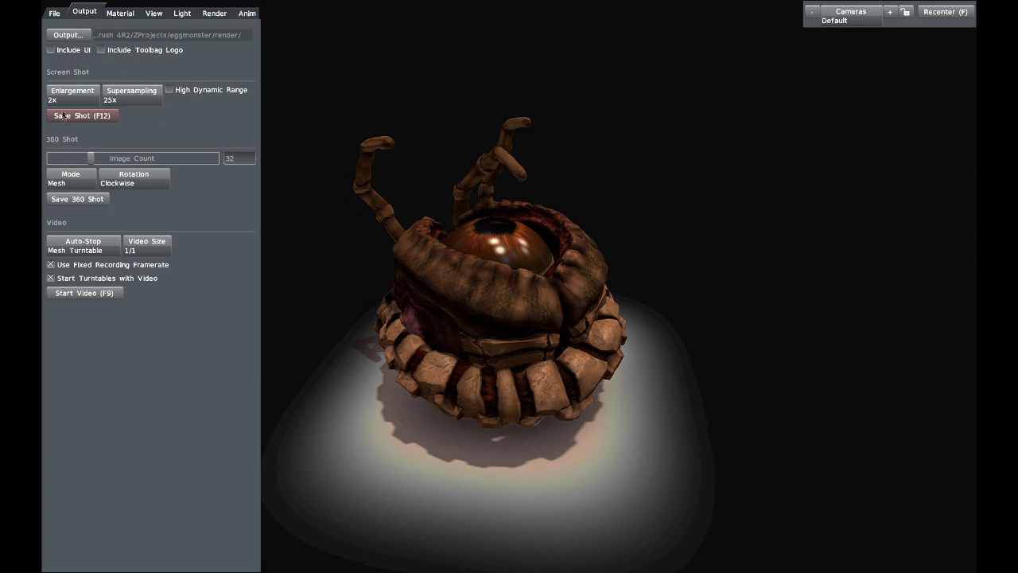
{"action": "left_click", "coordinate": [141, 99]}
{"action": "left_click", "coordinate": [93, 94]}
{"action": "left_click", "coordinate": [93, 94]}
{"action": "left_click", "coordinate": [93, 93]}
{"action": "left_click", "coordinate": [93, 93]}
{"action": "left_click", "coordinate": [92, 96]}
{"action": "left_click", "coordinate": [83, 121]}
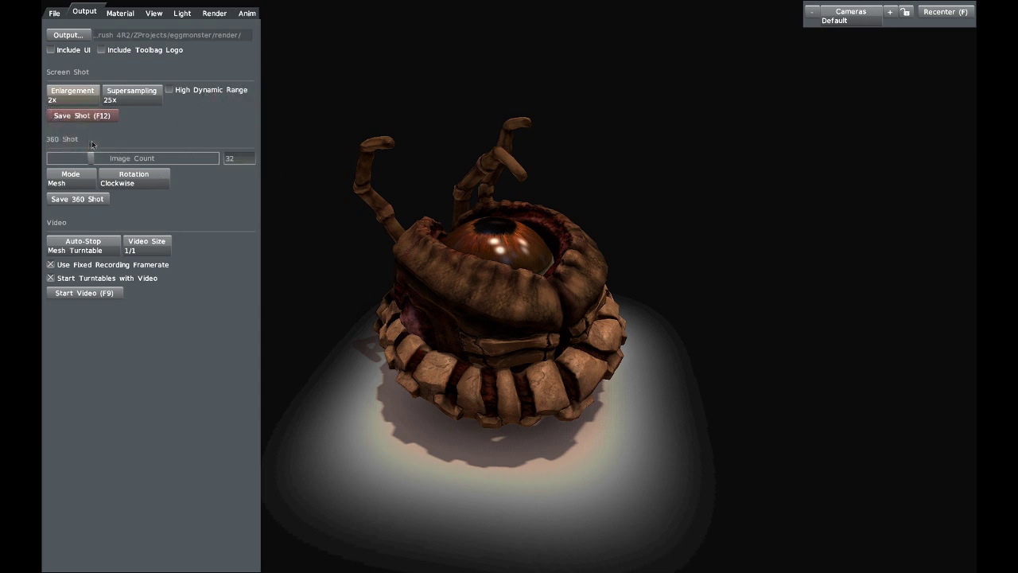
- Set the 360 shot's image count to 132 and review the video size and auto-stop options
{"action": "left_click_drag", "start_coordinate": [143, 158], "coordinate": [182, 149]}
{"action": "mouse_move", "coordinate": [138, 150]}
{"action": "left_mouse_down"}
{"action": "mouse_move", "coordinate": [199, 155]}
{"action": "mouse_move", "coordinate": [120, 155]}
{"action": "left_mouse_up"}
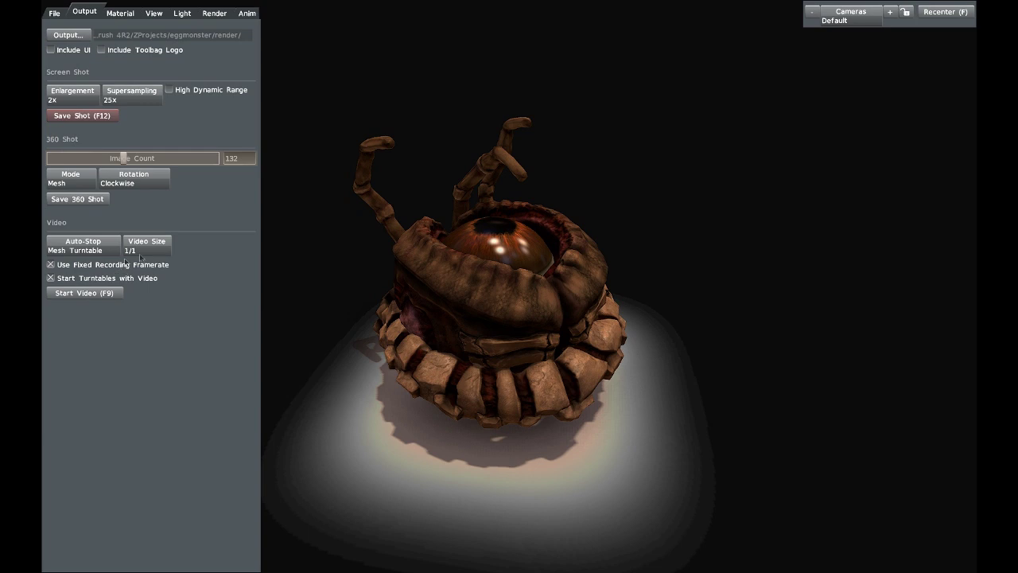
{"action": "left_click", "coordinate": [151, 250]}
{"action": "left_click", "coordinate": [86, 245]}
{"action": "left_click", "coordinate": [66, 248]}
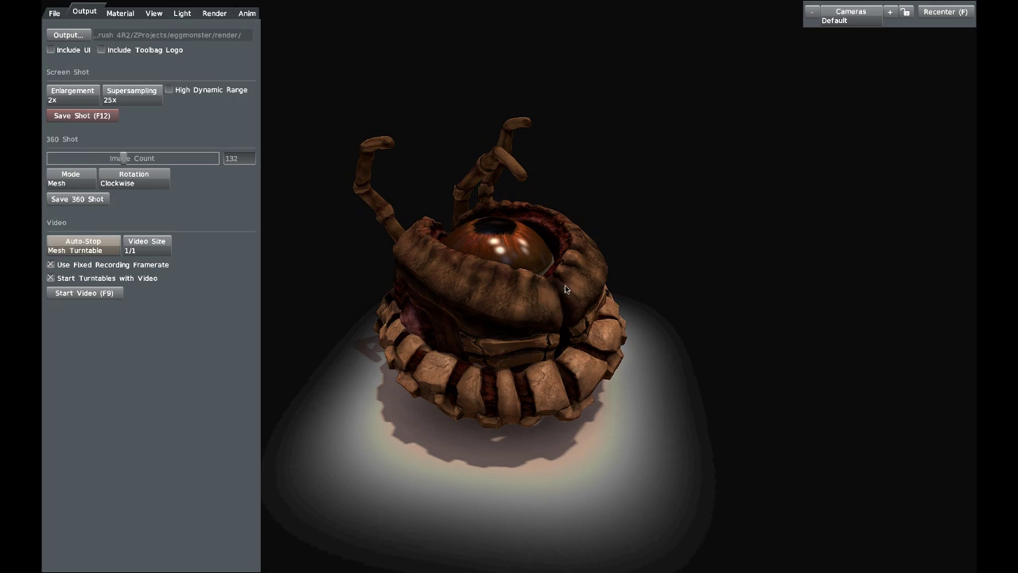
{"action": "left_click_drag", "start_coordinate": [641, 253], "coordinate": [592, 249]}
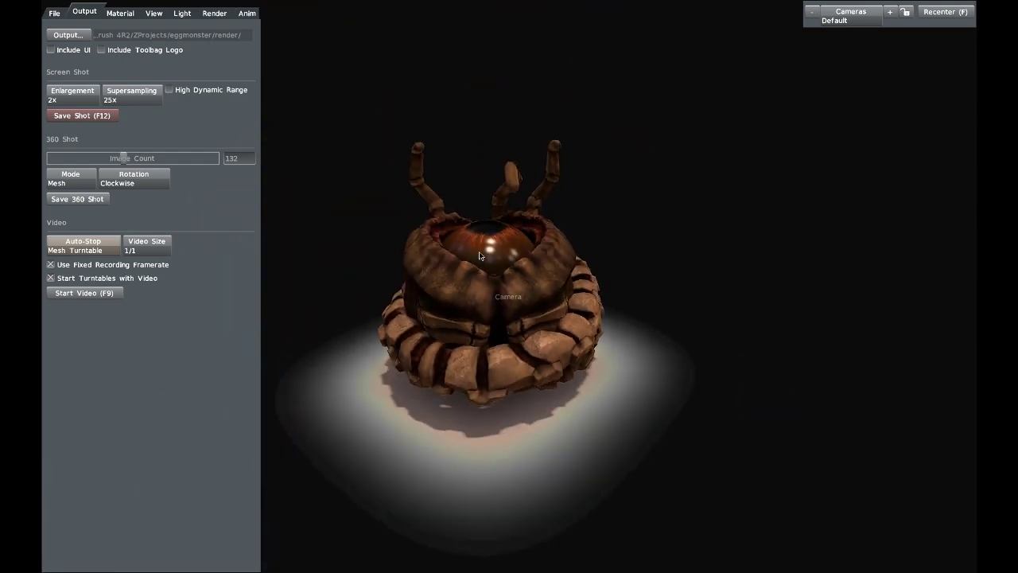
{"action": "middle_click_drag", "start_coordinate": [480, 255], "coordinate": [506, 257]}
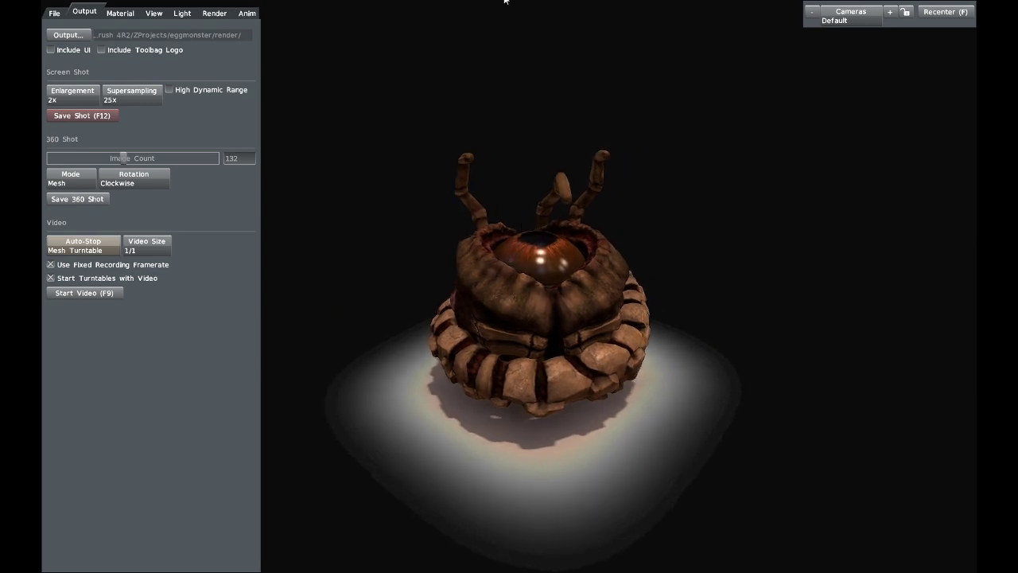
{"action": "left_click_drag", "start_coordinate": [593, 253], "coordinate": [614, 224]}
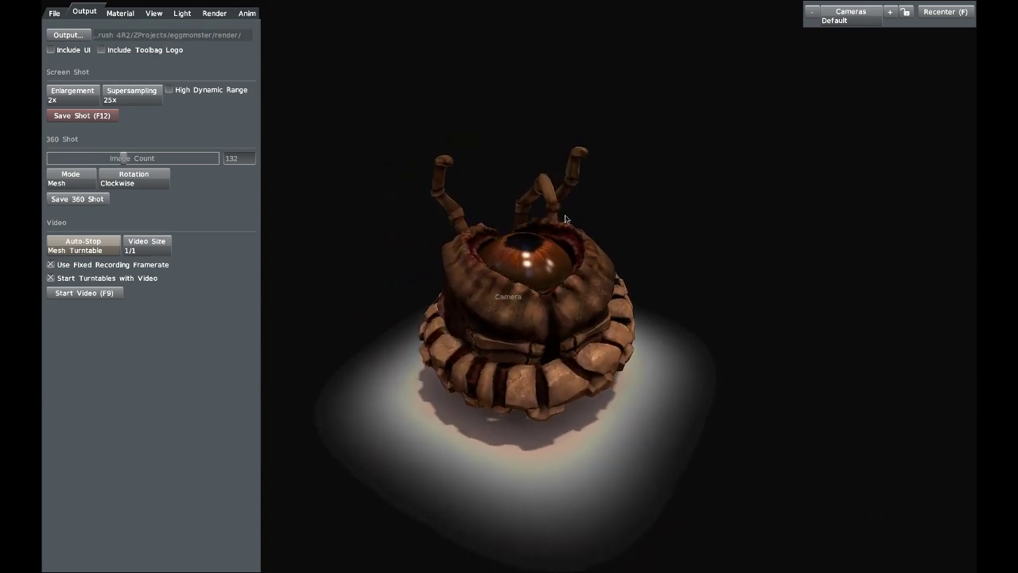
- Review the eye.mat and body.mat materials and create a new material named asdd.mat
{"action": "left_click", "coordinate": [121, 14]}
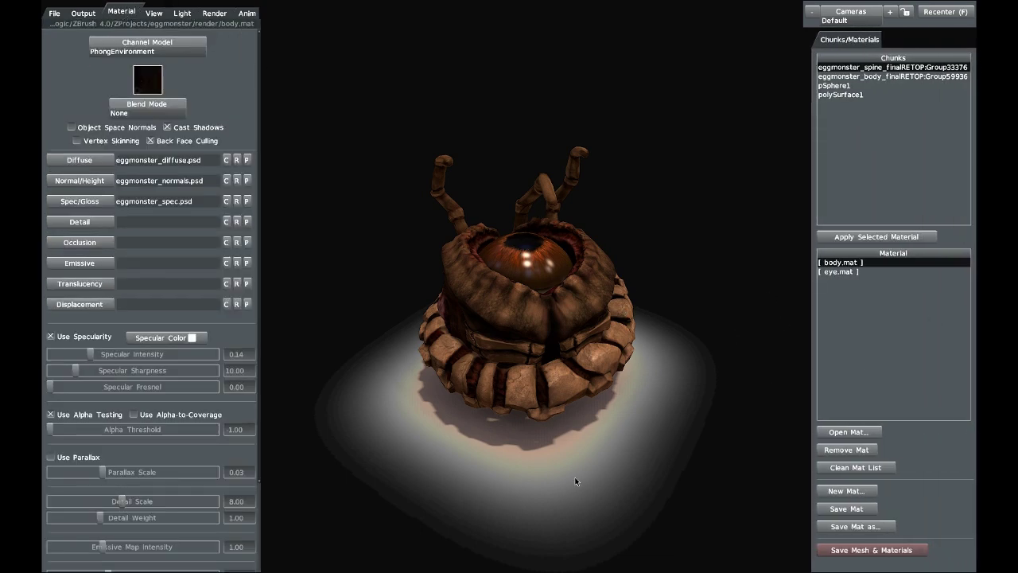
{"action": "left_click", "coordinate": [858, 468]}
{"action": "left_click", "coordinate": [863, 272]}
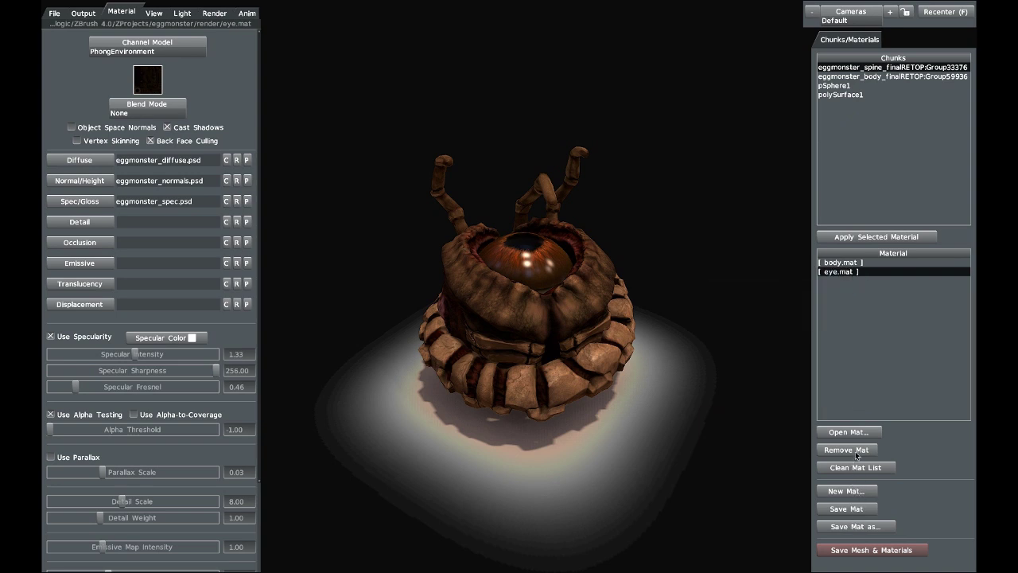
{"action": "left_click", "coordinate": [858, 262]}
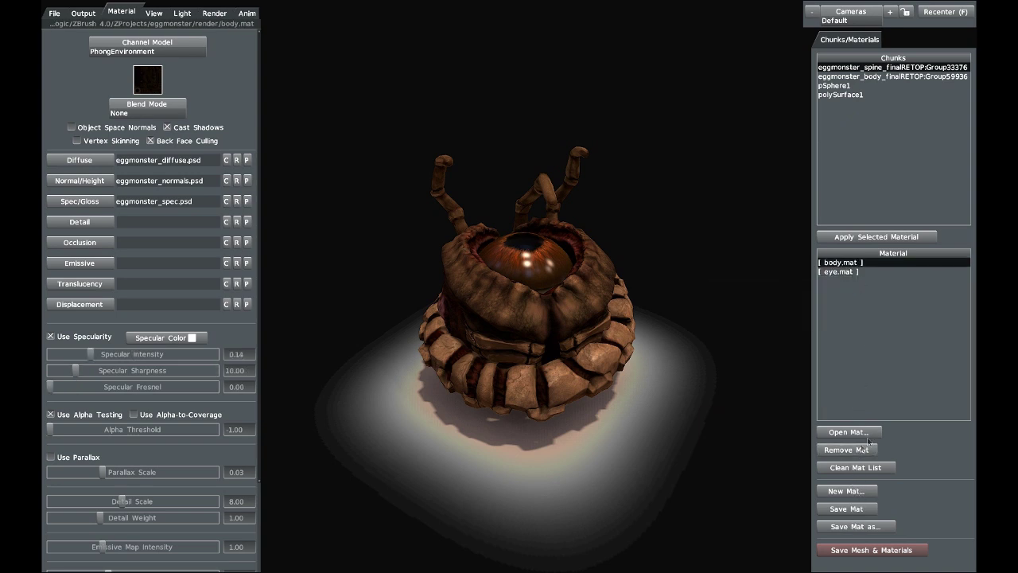
{"action": "left_click", "coordinate": [862, 494]}
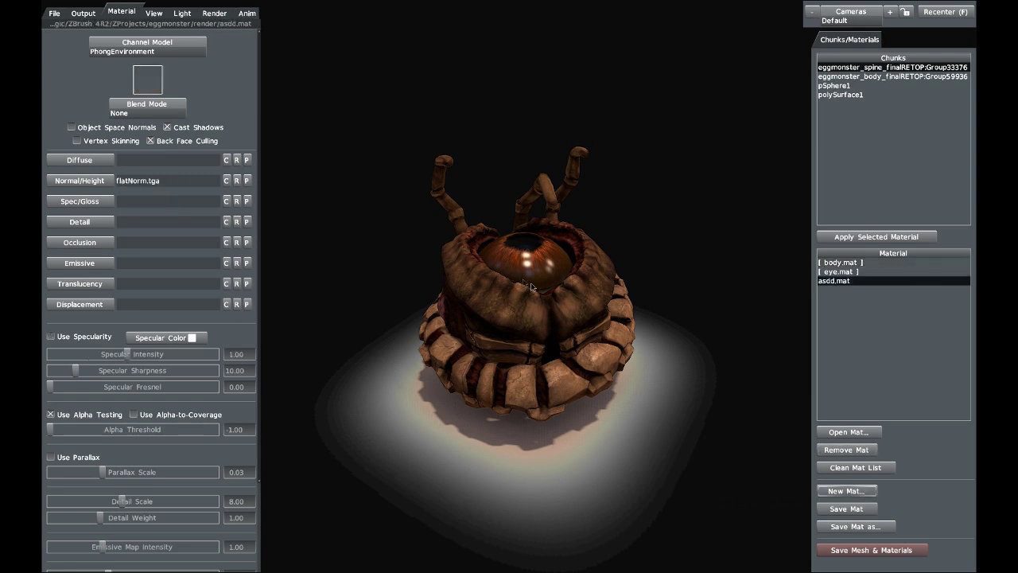
- Apply the asdd.mat material to the eggmonster spine and body chunks
{"action": "left_click", "coordinate": [855, 237]}
{"action": "left_click", "coordinate": [867, 78]}
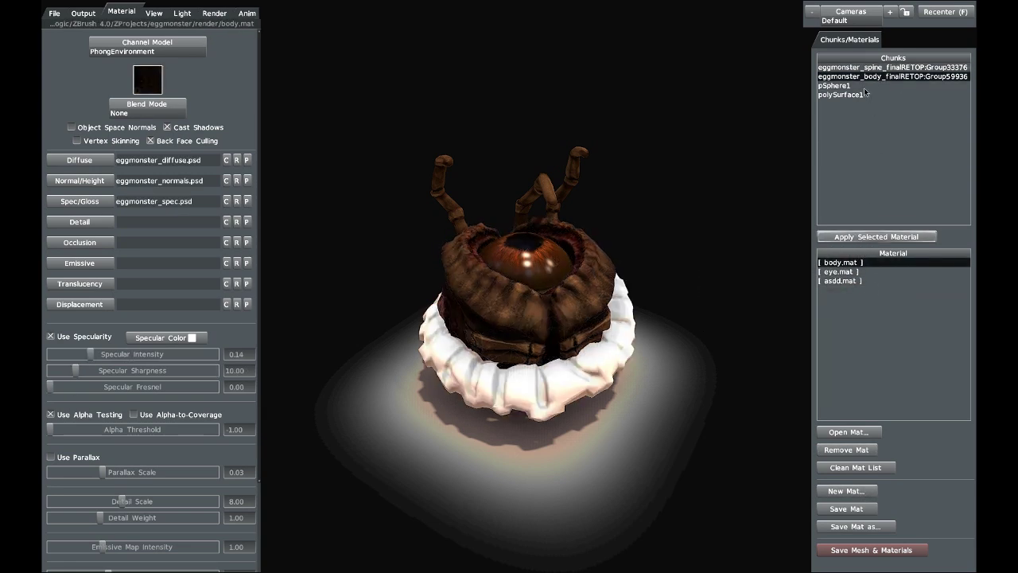
{"action": "left_click", "coordinate": [847, 281]}
{"action": "left_click", "coordinate": [867, 236]}
- Apply the asdd.mat material to the pSphere1 and polySurface1 chunks
{"action": "left_click", "coordinate": [846, 94]}
{"action": "left_click", "coordinate": [846, 86]}
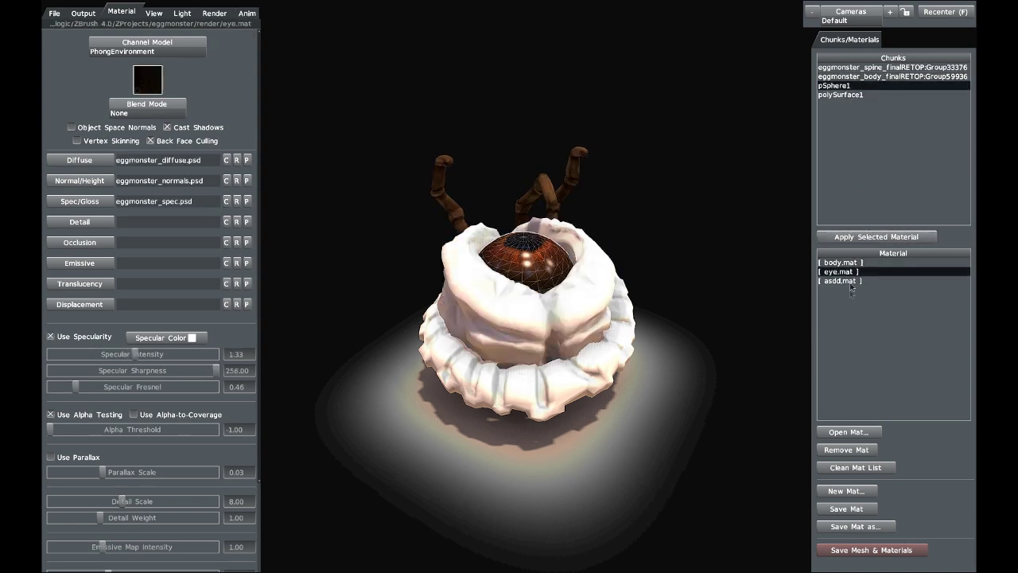
{"action": "left_click", "coordinate": [843, 280]}
{"action": "left_click", "coordinate": [867, 237]}
{"action": "left_click", "coordinate": [841, 95]}
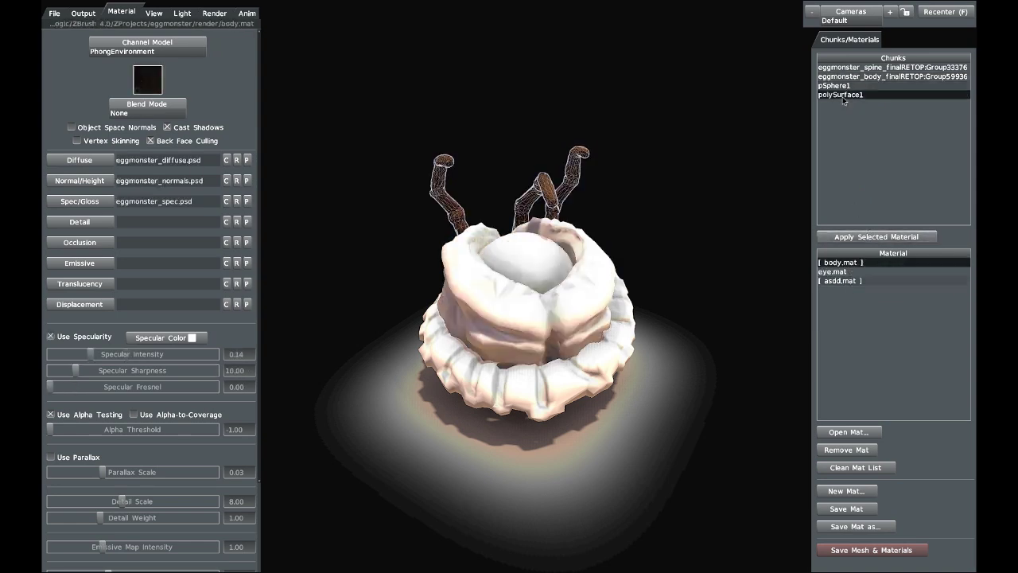
{"action": "left_click", "coordinate": [866, 237]}
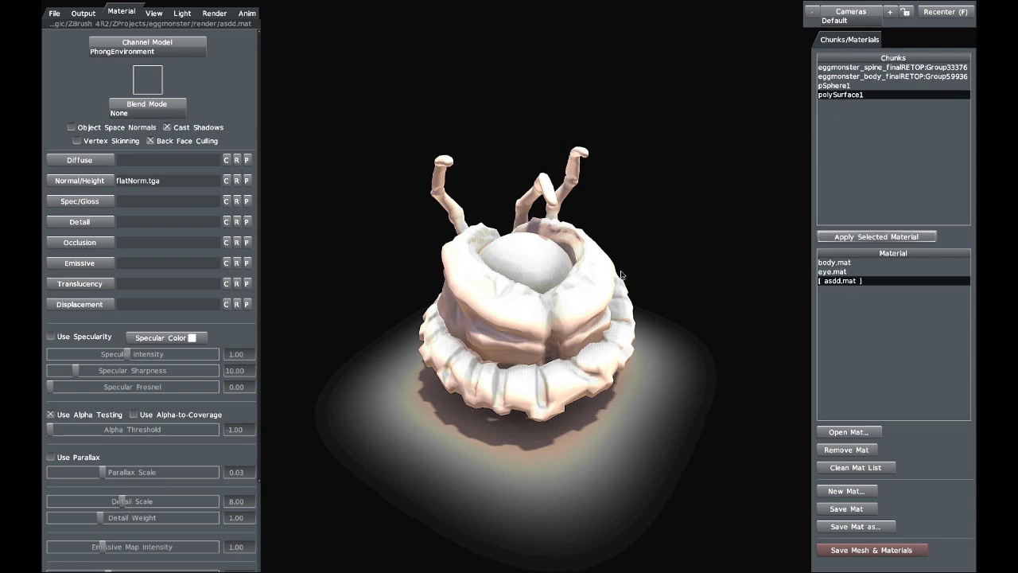
- Reapply body.mat to the eggmonster spine and body chunks
{"action": "left_click_drag", "start_coordinate": [648, 277], "coordinate": [547, 228]}
{"action": "left_click_drag", "start_coordinate": [483, 281], "coordinate": [436, 81]}
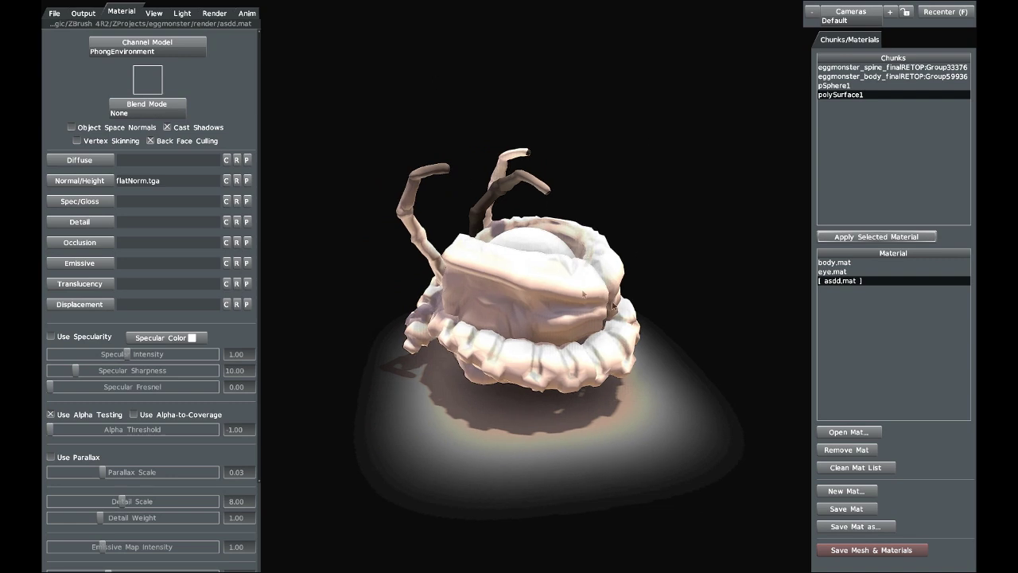
{"action": "mouse_move", "coordinate": [636, 299]}
{"action": "left_mouse_down"}
{"action": "mouse_move", "coordinate": [599, 281]}
{"action": "mouse_move", "coordinate": [618, 299]}
{"action": "left_mouse_up"}
{"action": "left_click", "coordinate": [848, 265]}
{"action": "left_click", "coordinate": [861, 70]}
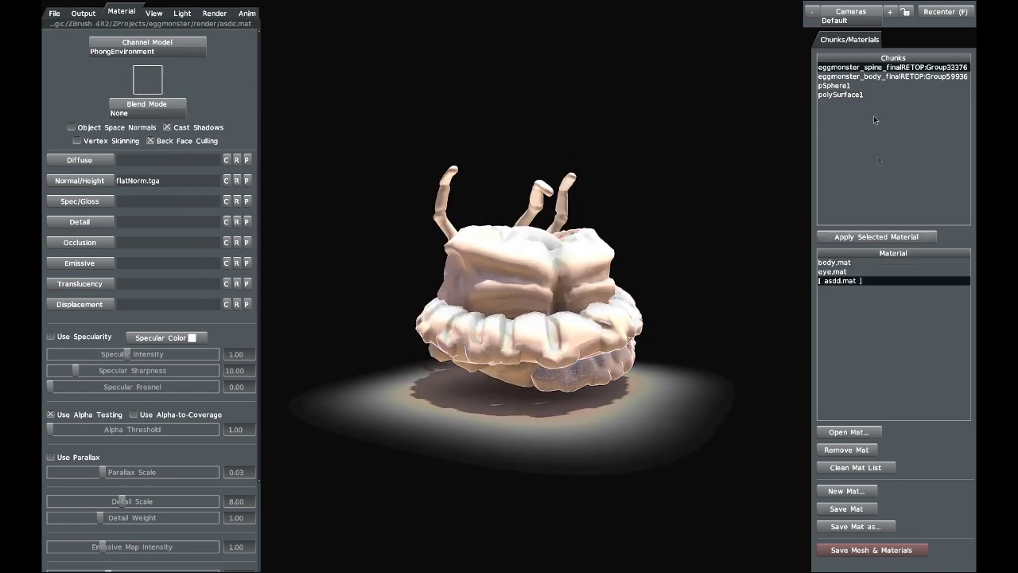
{"action": "left_click", "coordinate": [835, 263]}
{"action": "left_click", "coordinate": [876, 237]}
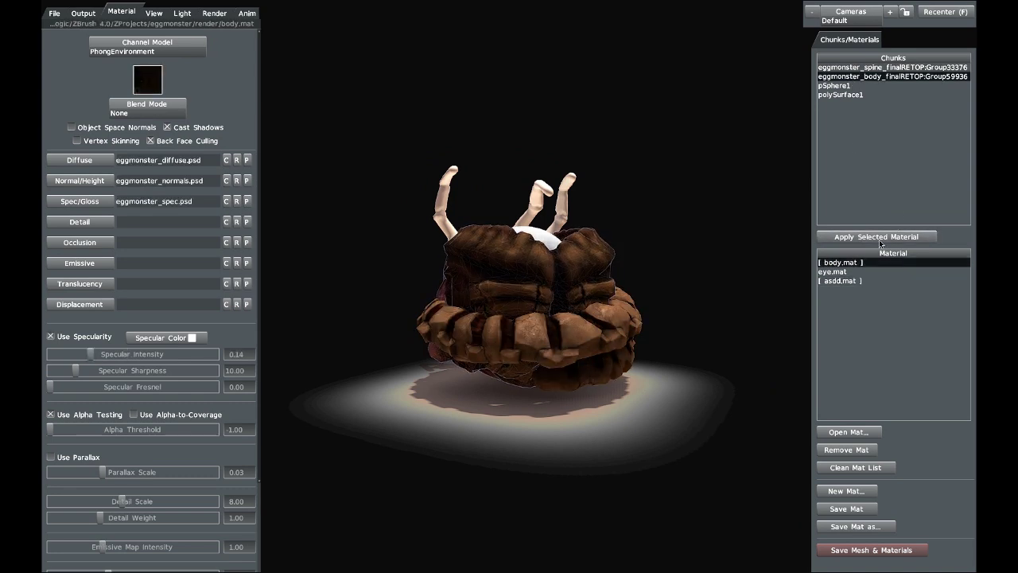
{"action": "left_click", "coordinate": [852, 237]}
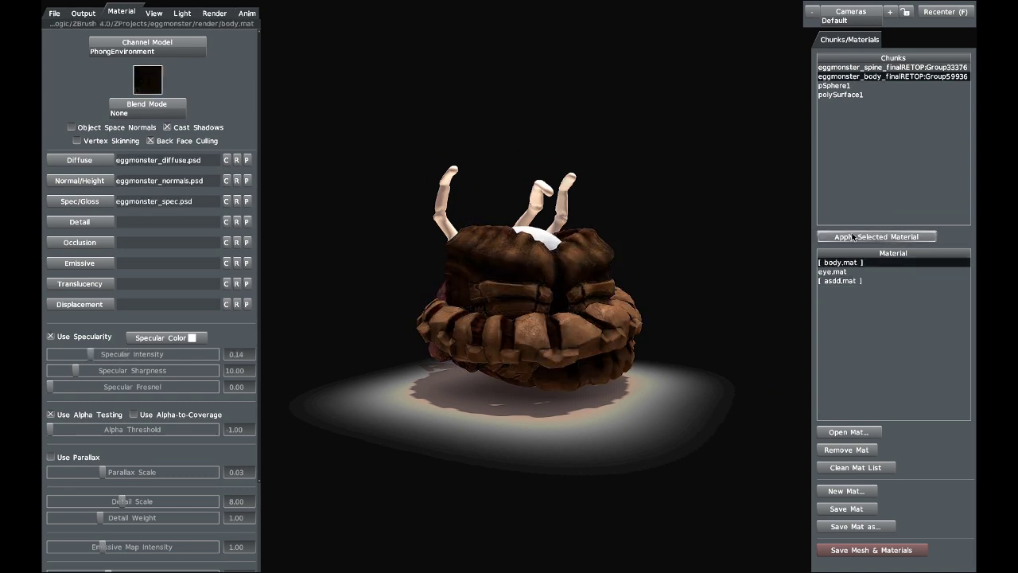
- Reapply eye.mat to the pSphere1 chunk and body.mat to the polySurface1 chunk
{"action": "left_click", "coordinate": [843, 85]}
{"action": "left_click", "coordinate": [841, 271]}
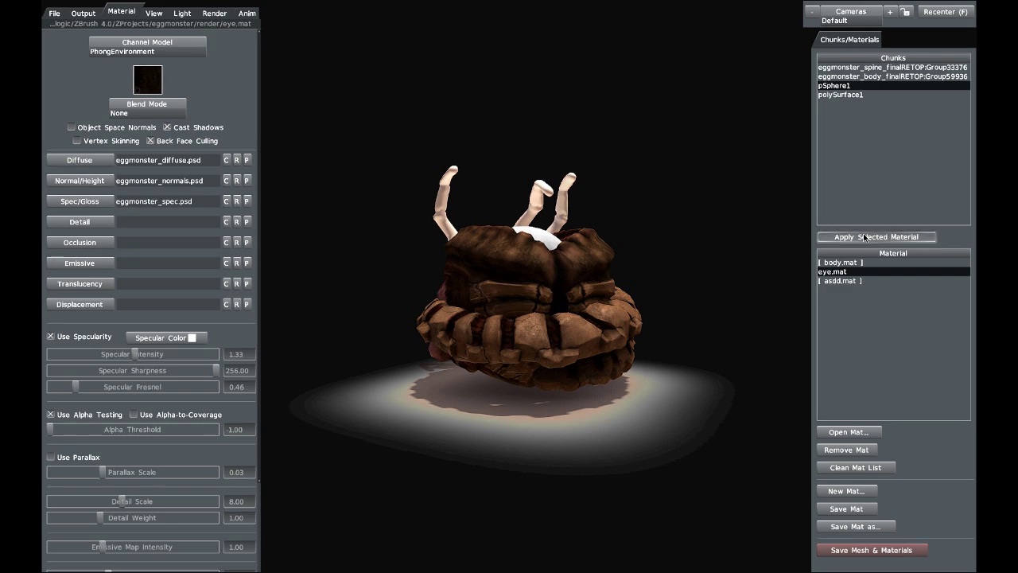
{"action": "left_click", "coordinate": [865, 237]}
{"action": "left_click", "coordinate": [840, 95]}
{"action": "left_click_drag", "start_coordinate": [631, 161], "coordinate": [705, 207]}
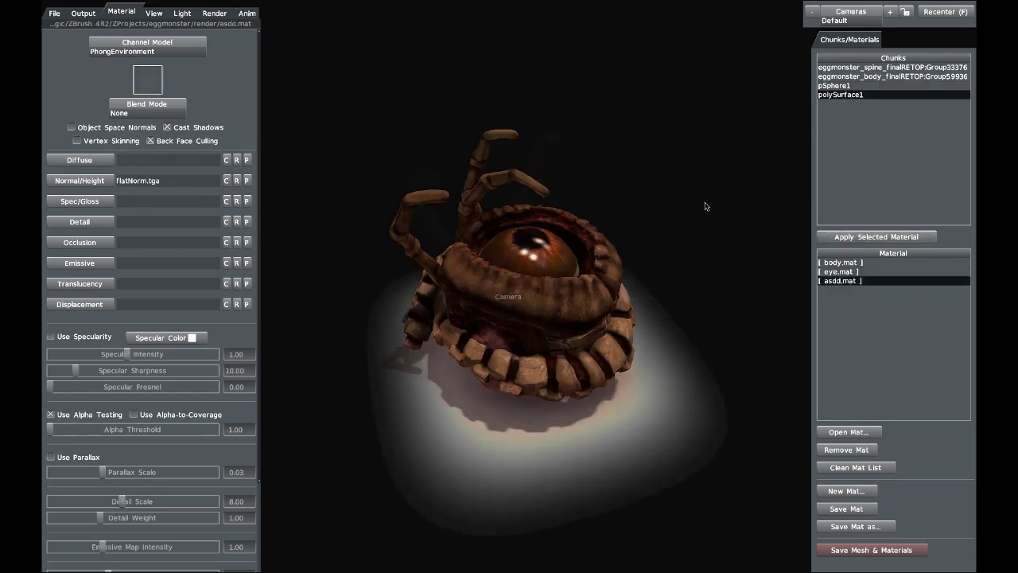
{"action": "left_click", "coordinate": [857, 263]}
{"action": "left_click", "coordinate": [867, 236]}
{"action": "left_click_drag", "start_coordinate": [612, 183], "coordinate": [502, 157]}
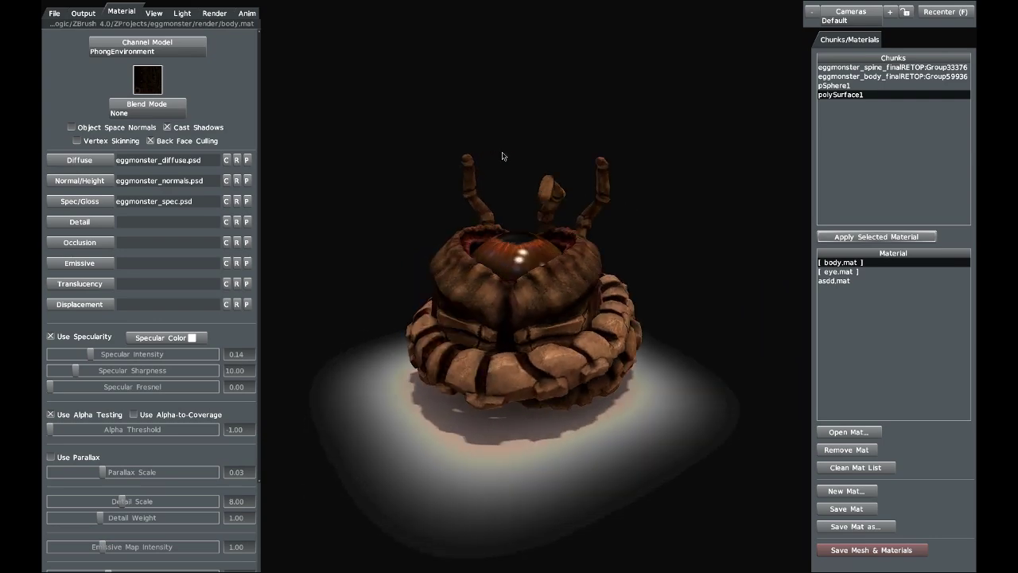
- Try other channel models such as PhongSimpleEnvironment on body.mat and return it to PhongEnvironment
{"action": "mouse_move", "coordinate": [220, 143]}
{"action": "left_mouse_down"}
{"action": "mouse_move", "coordinate": [225, 96]}
{"action": "mouse_move", "coordinate": [218, 152]}
{"action": "left_mouse_up"}
{"action": "left_click", "coordinate": [165, 52]}
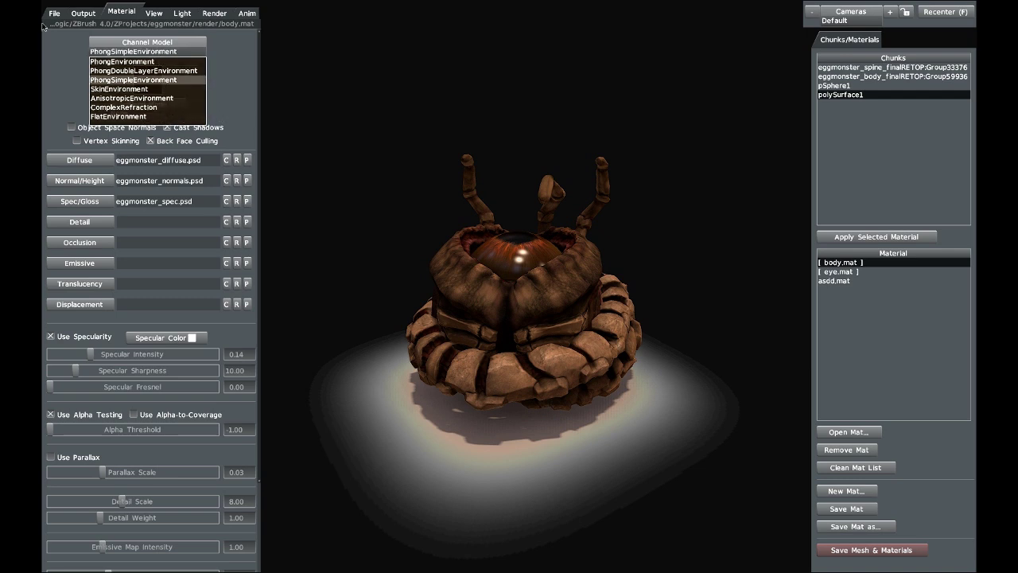
{"action": "left_click", "coordinate": [171, 51]}
{"action": "left_click", "coordinate": [172, 51]}
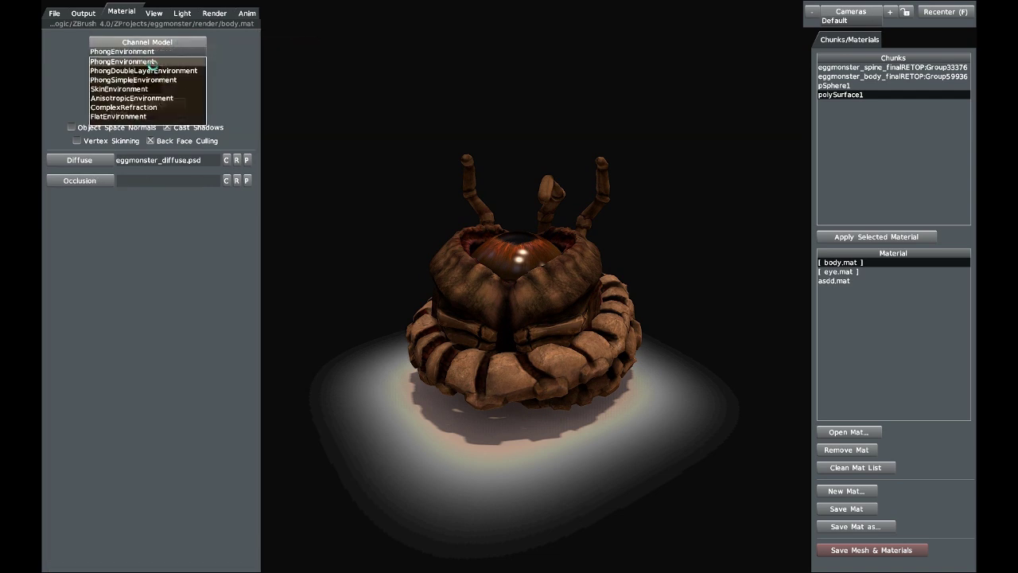
{"action": "left_click", "coordinate": [151, 64]}
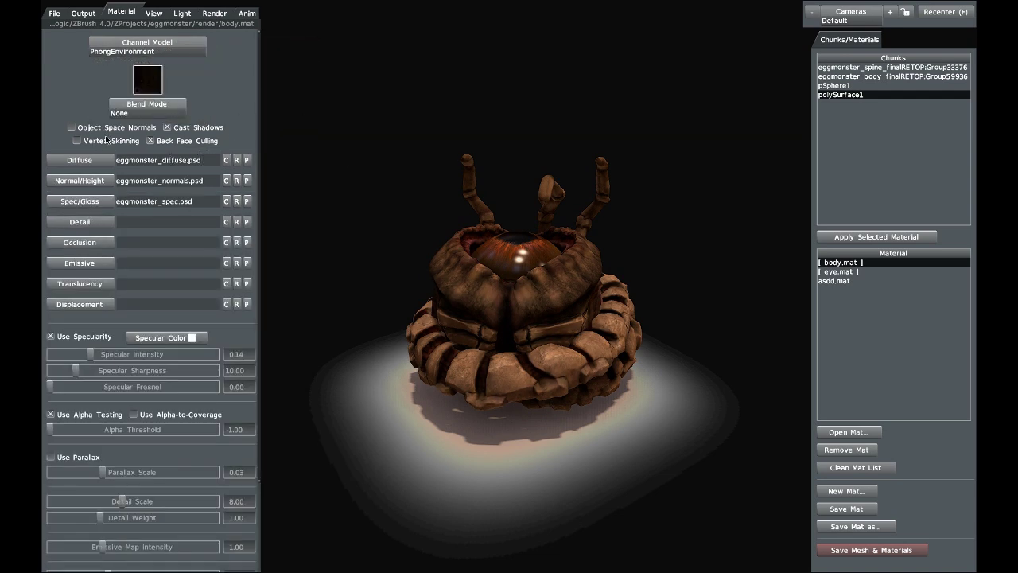
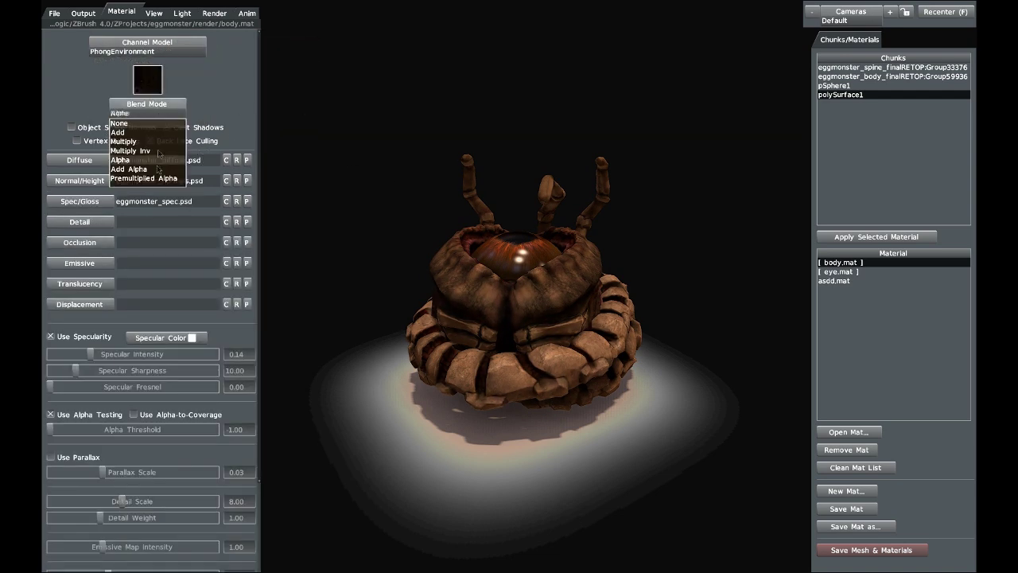
- Try the Alpha, Add Alpha, Premultiplied Alpha and Multiply blend modes on body.mat and set the blend mode back to None
{"action": "left_click", "coordinate": [163, 160]}
{"action": "left_click", "coordinate": [166, 170]}
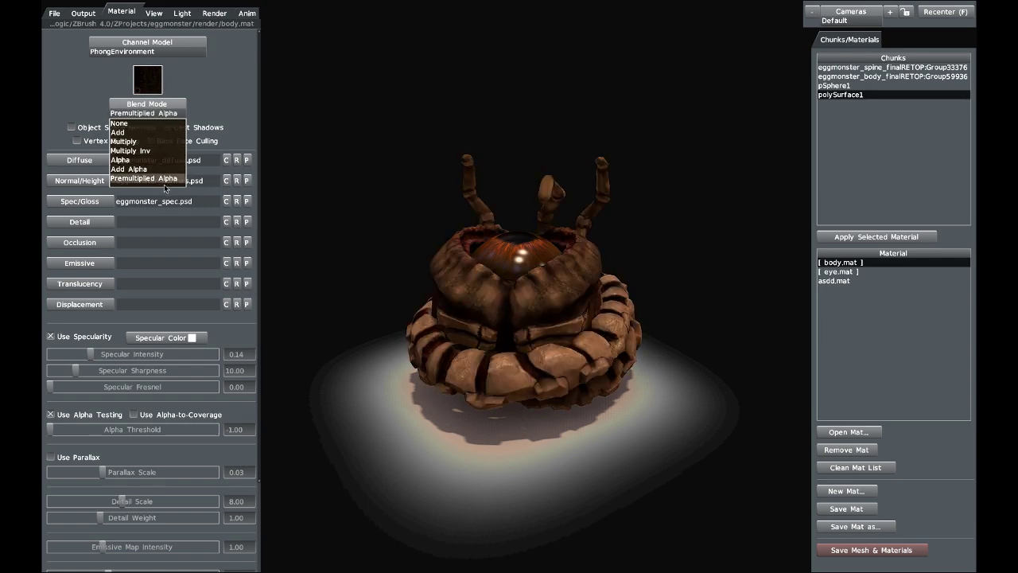
{"action": "left_click", "coordinate": [169, 180]}
{"action": "left_click", "coordinate": [158, 123]}
{"action": "left_click", "coordinate": [158, 161]}
{"action": "left_click", "coordinate": [151, 142]}
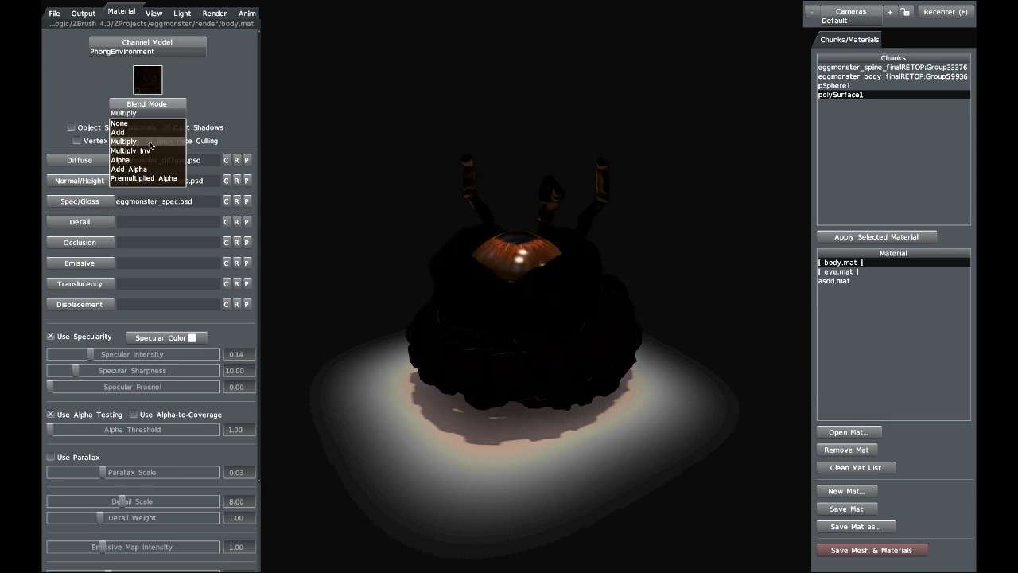
{"action": "left_click", "coordinate": [148, 160]}
{"action": "left_click", "coordinate": [149, 169]}
{"action": "left_click", "coordinate": [151, 178]}
{"action": "left_click", "coordinate": [152, 170]}
{"action": "left_click", "coordinate": [163, 123]}
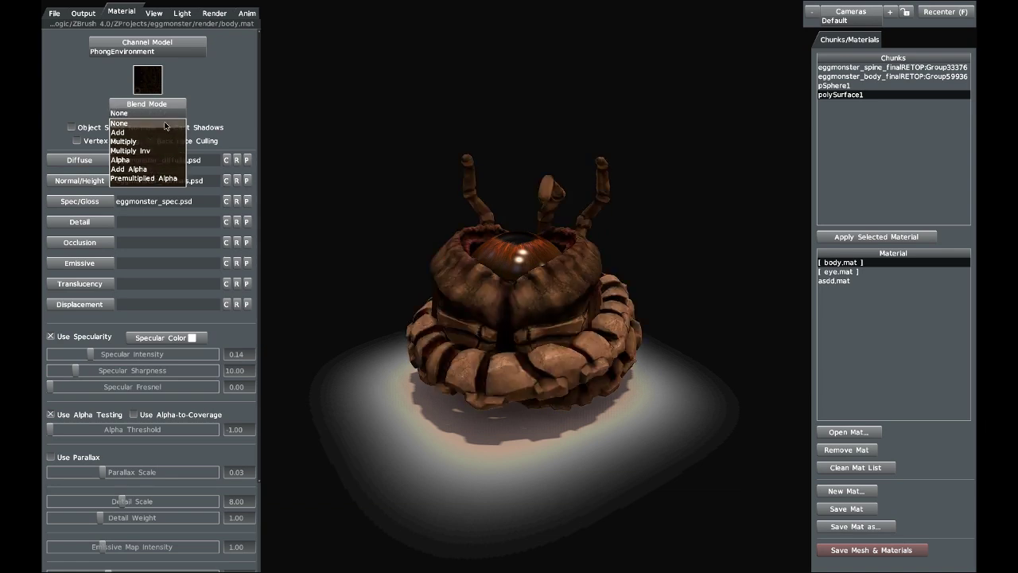
{"action": "left_click", "coordinate": [166, 121]}
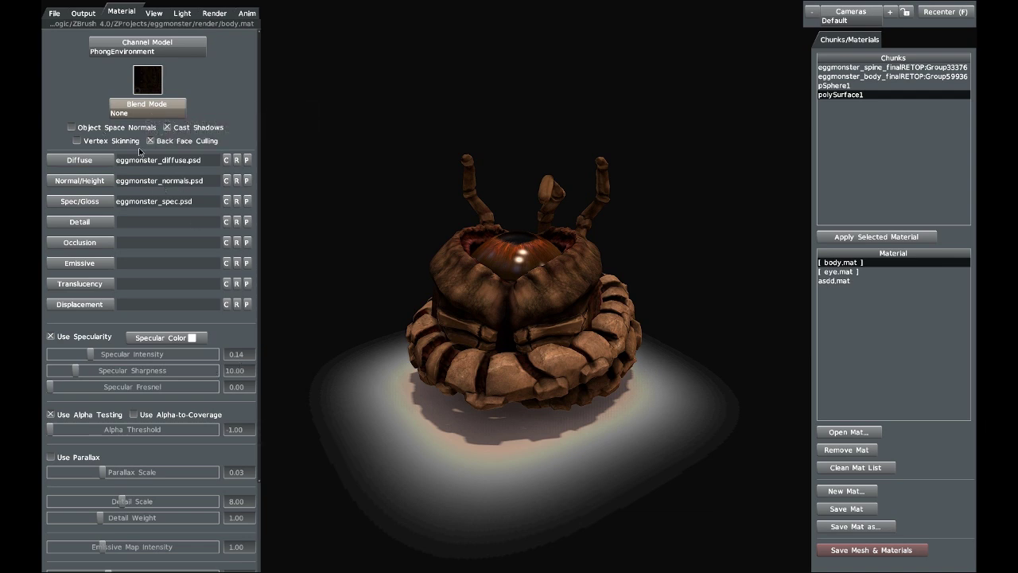
- Compare the Alpha, Add Alpha and Premultiplied Alpha blend modes on body.mat once more and restore None
{"action": "left_click", "coordinate": [136, 113]}
{"action": "left_click", "coordinate": [147, 160]}
{"action": "left_click", "coordinate": [150, 168]}
{"action": "left_click", "coordinate": [155, 161]}
{"action": "left_click", "coordinate": [159, 171]}
{"action": "left_click", "coordinate": [159, 178]}
{"action": "left_click", "coordinate": [161, 169]}
{"action": "left_click", "coordinate": [165, 160]}
{"action": "left_click", "coordinate": [170, 123]}
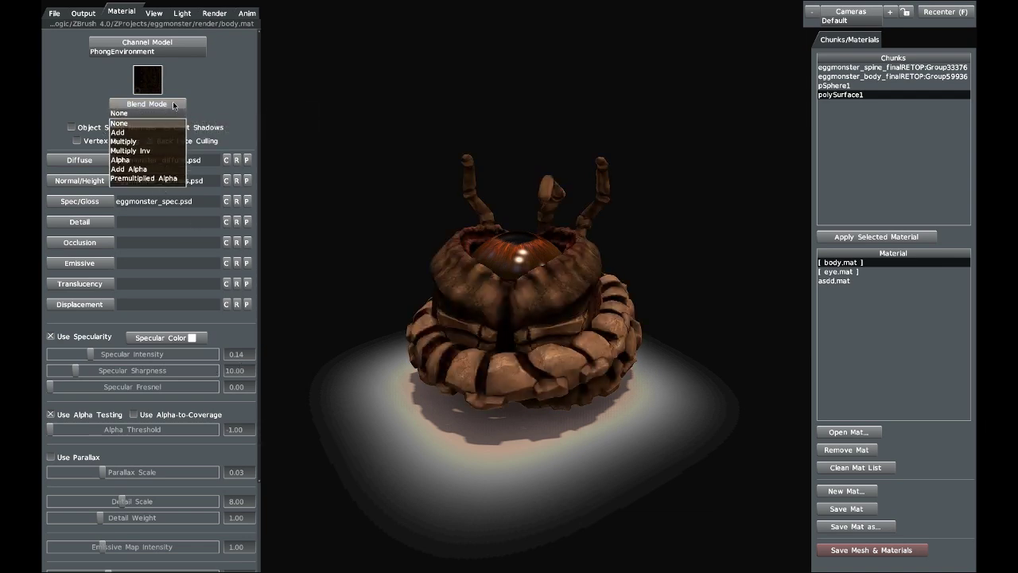
- Keep body.mat's blend mode at None and toggle Object Space Normals and Cast Shadows, restoring both options
{"action": "left_click", "coordinate": [165, 111]}
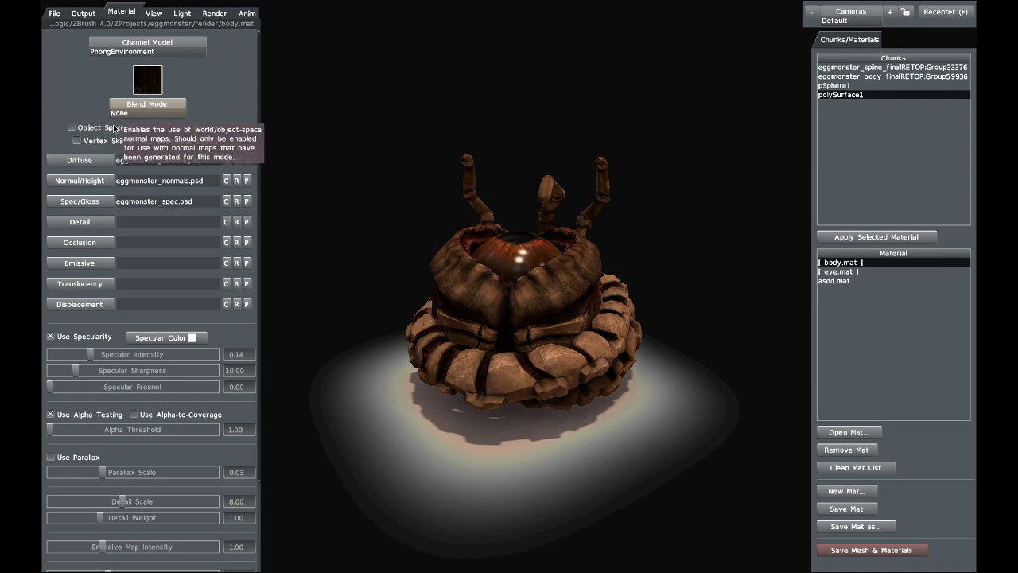
{"action": "left_click", "coordinate": [71, 127]}
{"action": "left_click", "coordinate": [71, 127]}
{"action": "left_click", "coordinate": [71, 127]}
{"action": "left_click", "coordinate": [71, 128]}
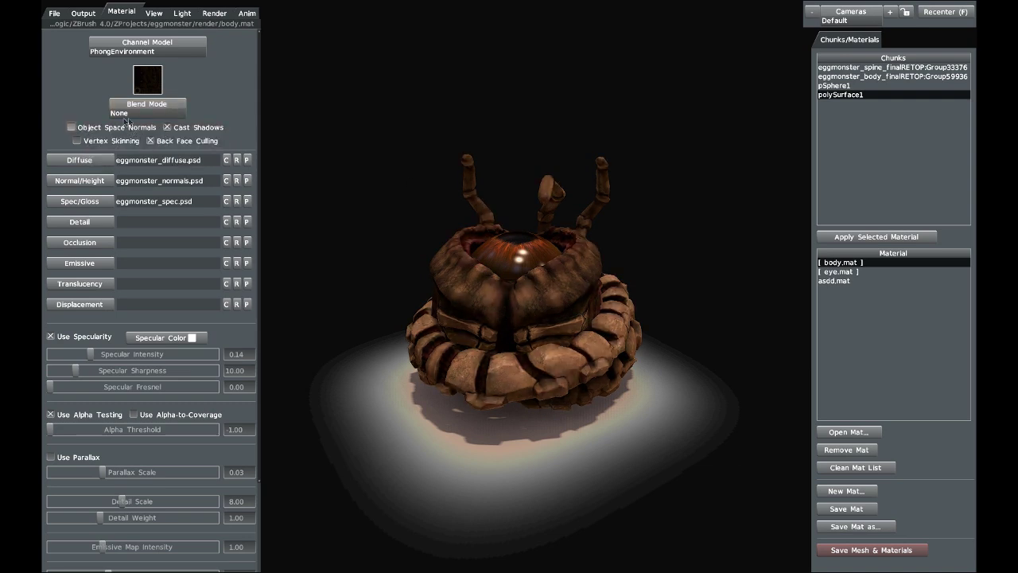
{"action": "left_click", "coordinate": [167, 127]}
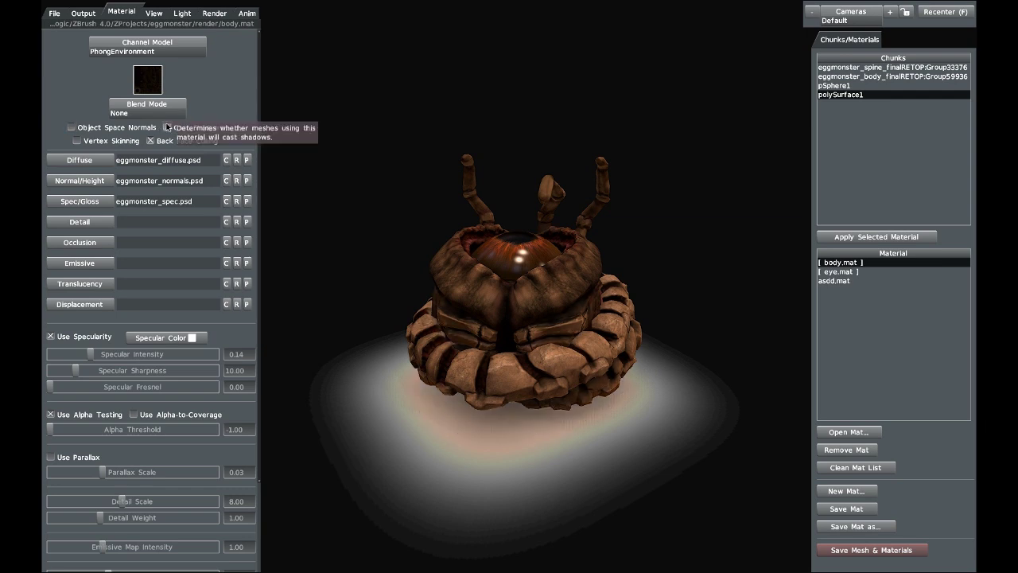
{"action": "left_click", "coordinate": [167, 127]}
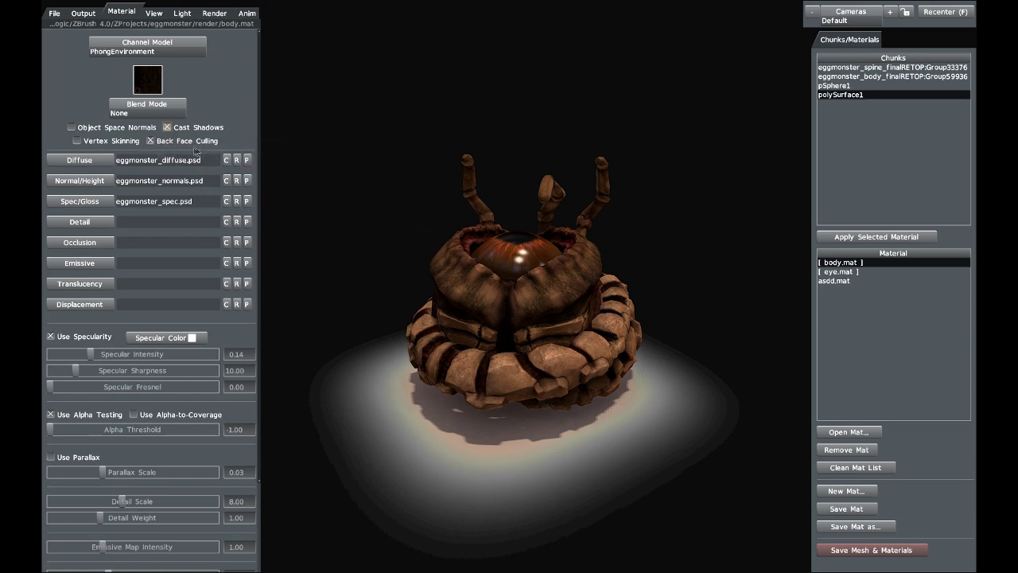
- Turn off Back Face Culling for body.mat and inspect the monster from another angle
{"action": "left_click", "coordinate": [151, 140]}
{"action": "left_click_drag", "start_coordinate": [454, 218], "coordinate": [468, 178]}
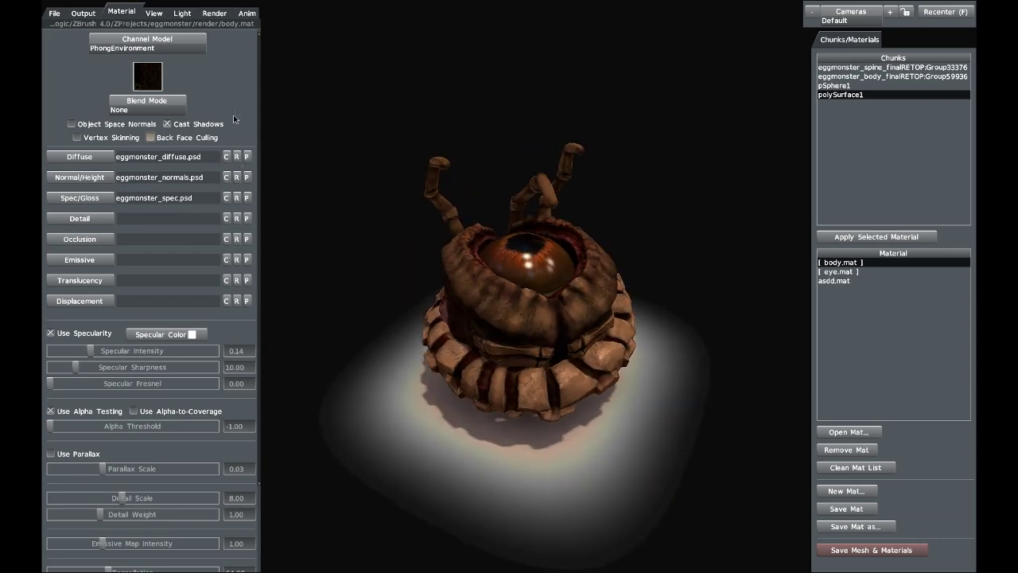
- Preview body.mat's diffuse, normal and spec/gloss textures one after another, then close the texture preview
{"action": "scroll", "coordinate": [233, 119], "scroll_direction": "down", "scroll_amount": 2}
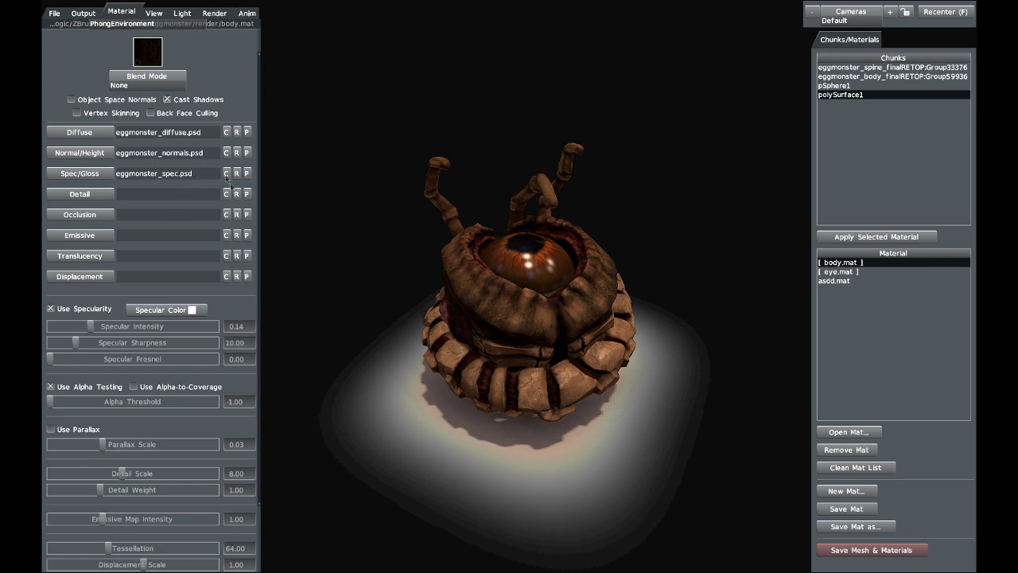
{"action": "left_click", "coordinate": [93, 134]}
{"action": "left_click", "coordinate": [246, 133]}
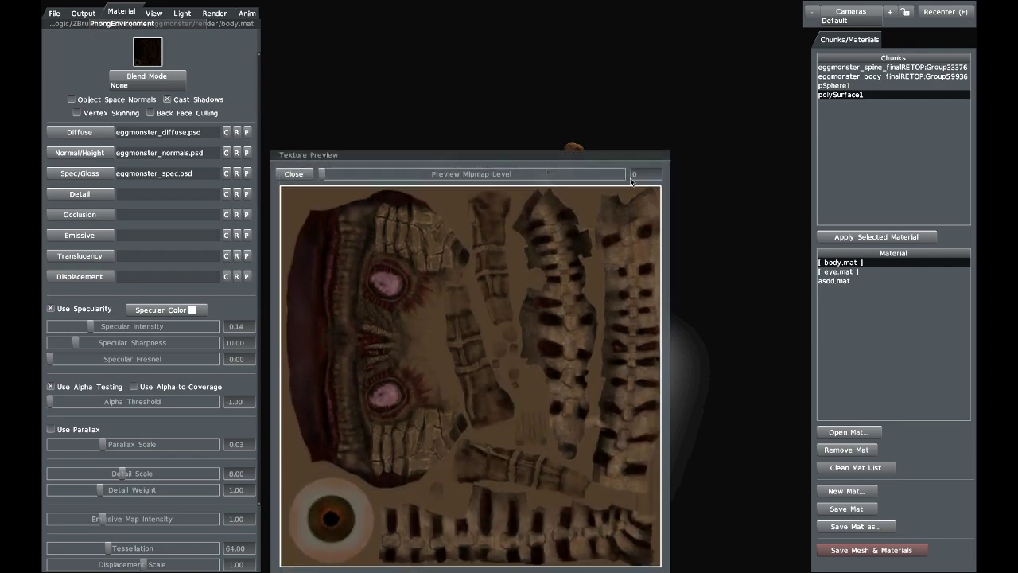
{"action": "left_click", "coordinate": [246, 152]}
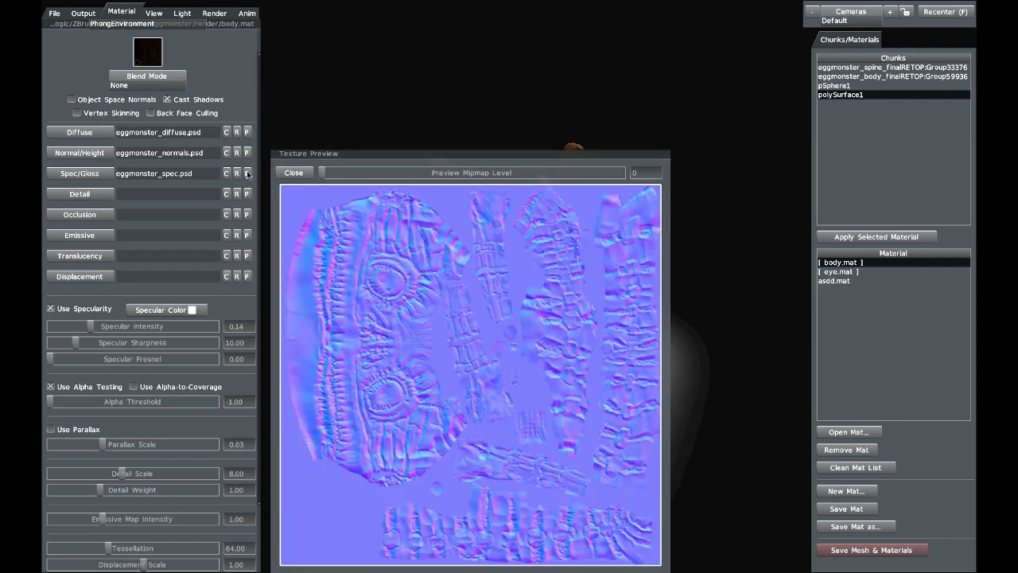
{"action": "left_click", "coordinate": [246, 173]}
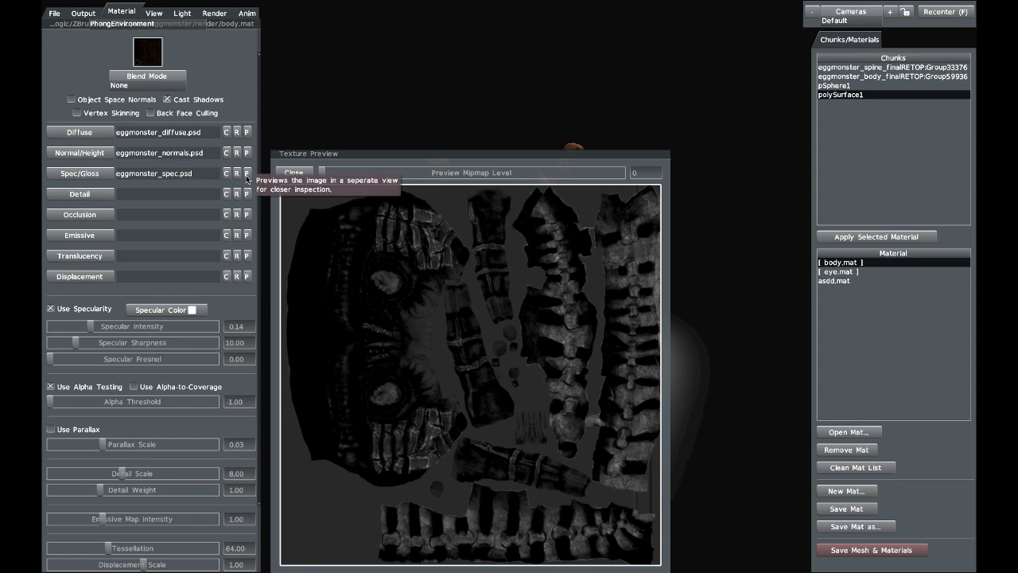
{"action": "left_click", "coordinate": [247, 134]}
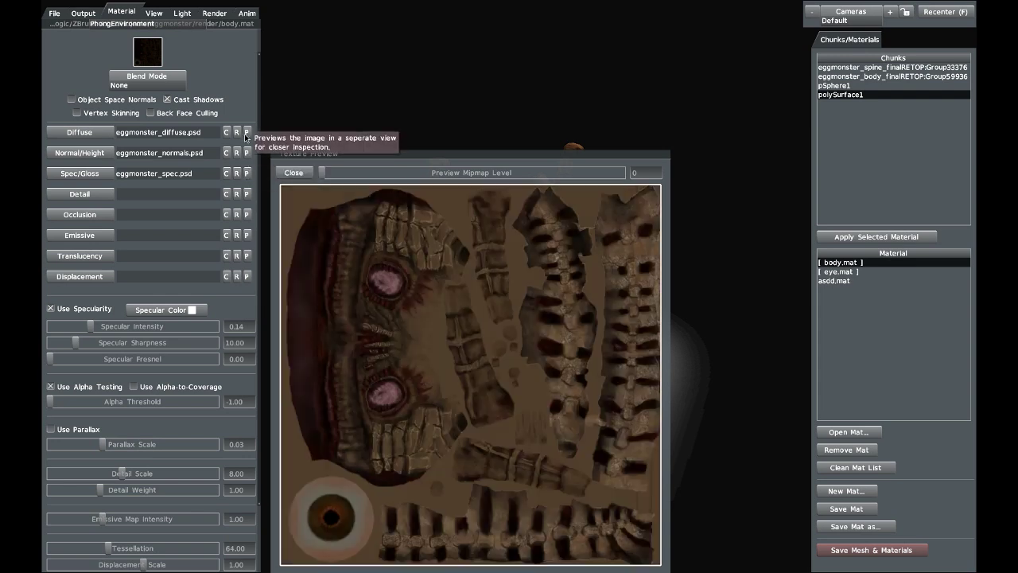
{"action": "left_click", "coordinate": [293, 172]}
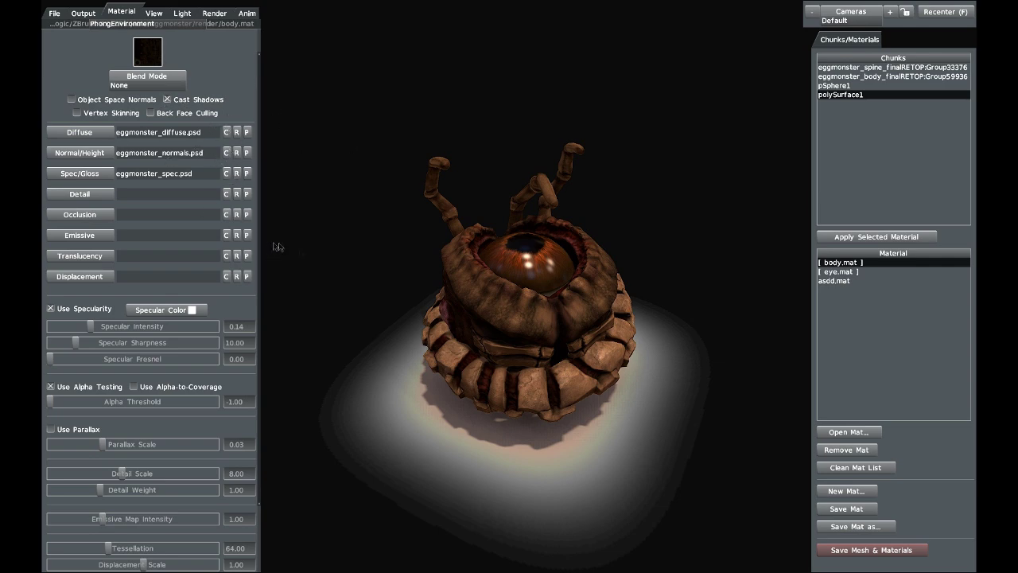
- Examine the rest of body.mat's settings, from specularity and alpha testing down to tessellation and translucency
{"action": "scroll", "coordinate": [246, 265], "scroll_direction": "down", "scroll_amount": 1}
{"action": "scroll", "coordinate": [246, 265], "scroll_direction": "down", "scroll_amount": 2}
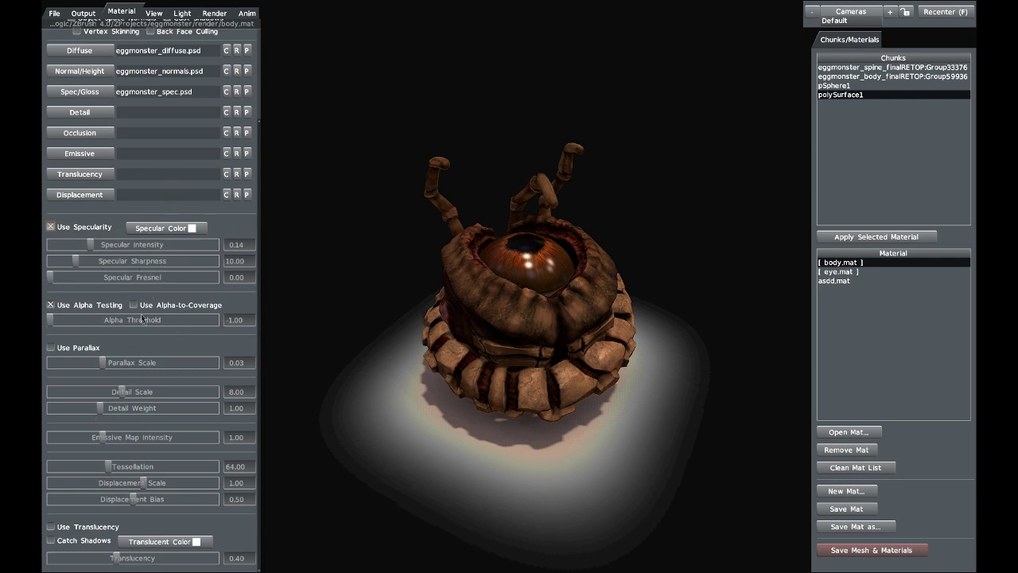
{"action": "left_click", "coordinate": [51, 542]}
{"action": "scroll", "coordinate": [204, 330], "scroll_direction": "up", "scroll_amount": 3}
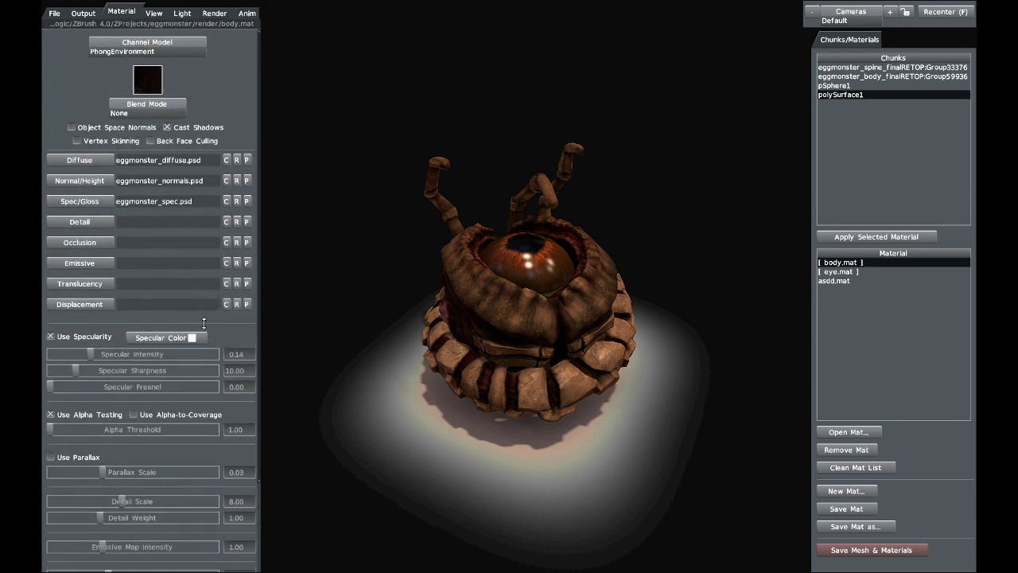
{"action": "scroll", "coordinate": [204, 322], "scroll_direction": "down", "scroll_amount": 3}
{"action": "scroll", "coordinate": [223, 227], "scroll_direction": "up", "scroll_amount": 3}
{"action": "scroll", "coordinate": [227, 119], "scroll_direction": "down", "scroll_amount": 3}
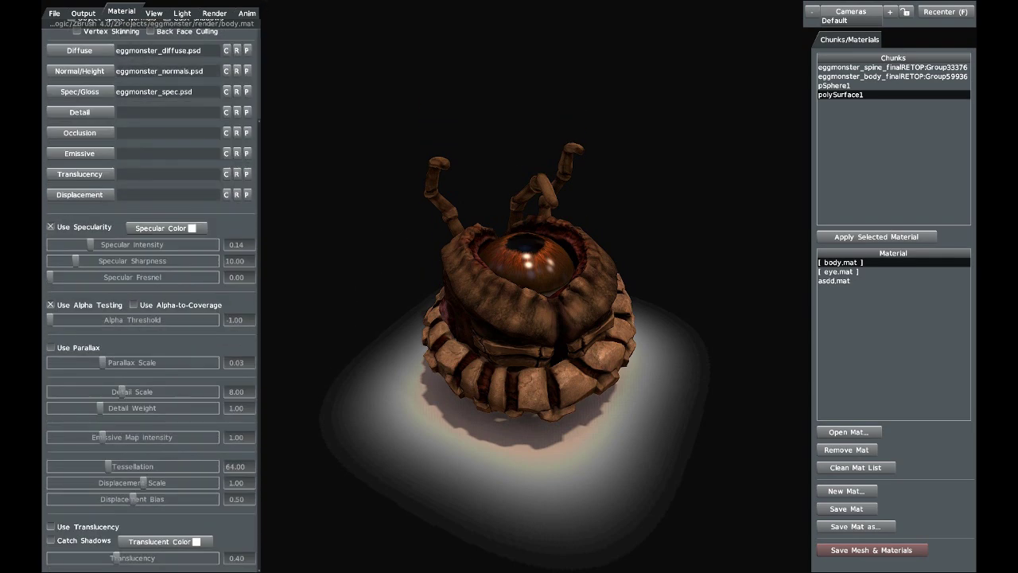
{"action": "left_click_drag", "start_coordinate": [269, 23], "coordinate": [343, 245]}
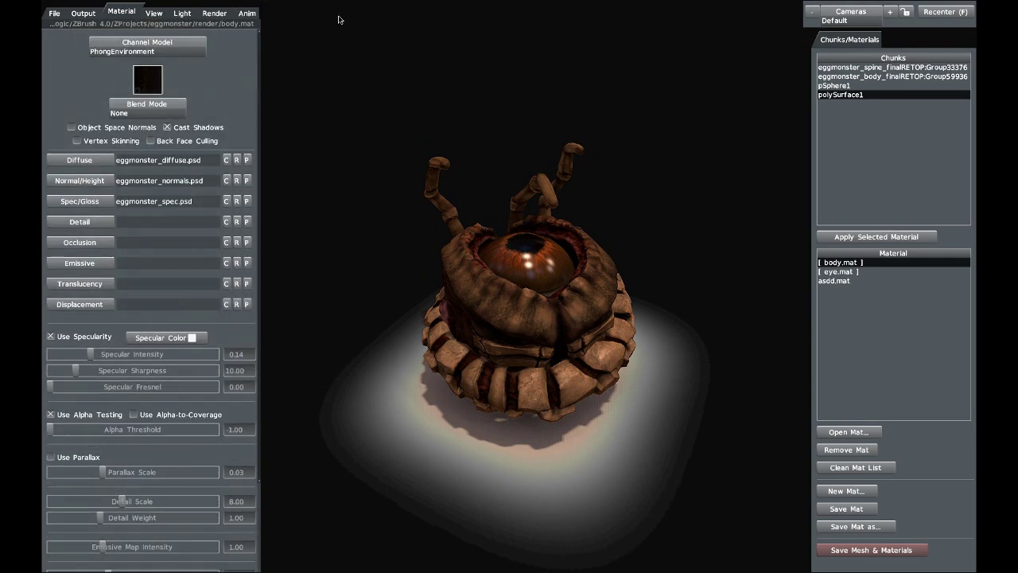
- Try different background colors in the view settings, ending on pure black, and cancel the color change
{"action": "left_click", "coordinate": [155, 13]}
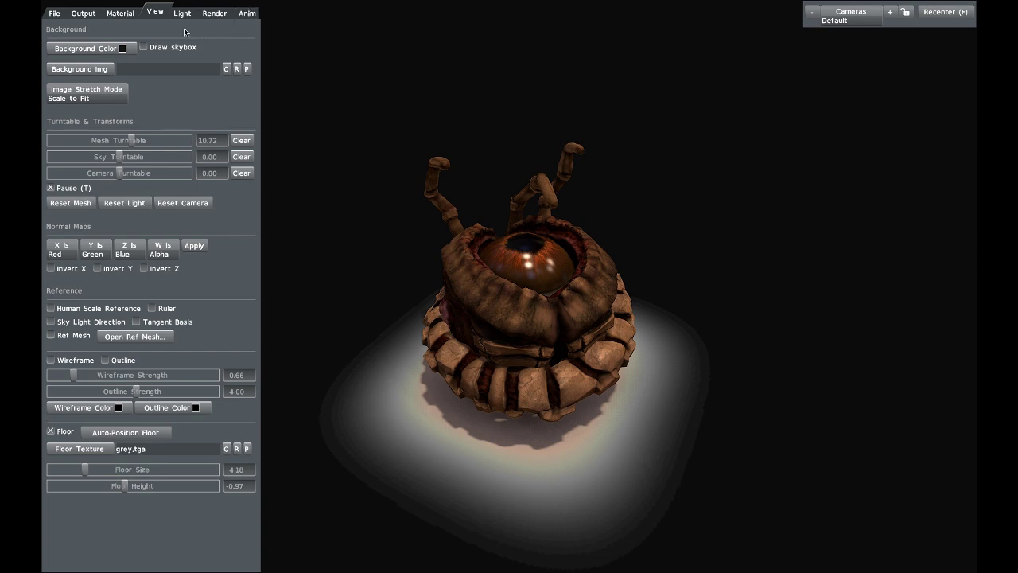
{"action": "left_click", "coordinate": [112, 49]}
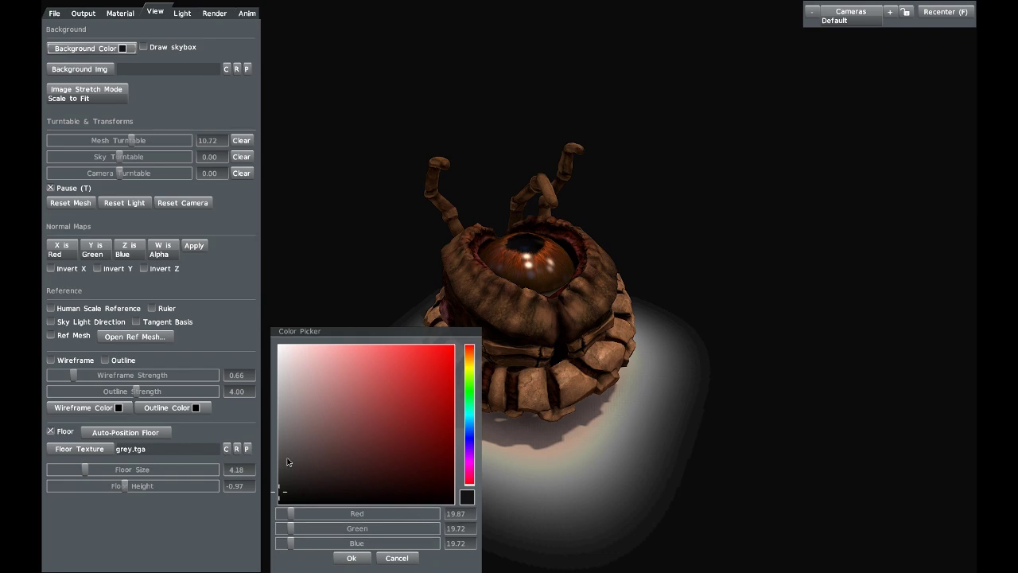
{"action": "mouse_move", "coordinate": [295, 436]}
{"action": "left_mouse_down"}
{"action": "mouse_move", "coordinate": [259, 383]}
{"action": "mouse_move", "coordinate": [267, 320]}
{"action": "left_mouse_up"}
{"action": "mouse_move", "coordinate": [328, 347]}
{"action": "left_mouse_down"}
{"action": "mouse_move", "coordinate": [404, 363]}
{"action": "mouse_move", "coordinate": [435, 382]}
{"action": "left_mouse_up"}
{"action": "left_click_drag", "start_coordinate": [285, 397], "coordinate": [219, 562]}
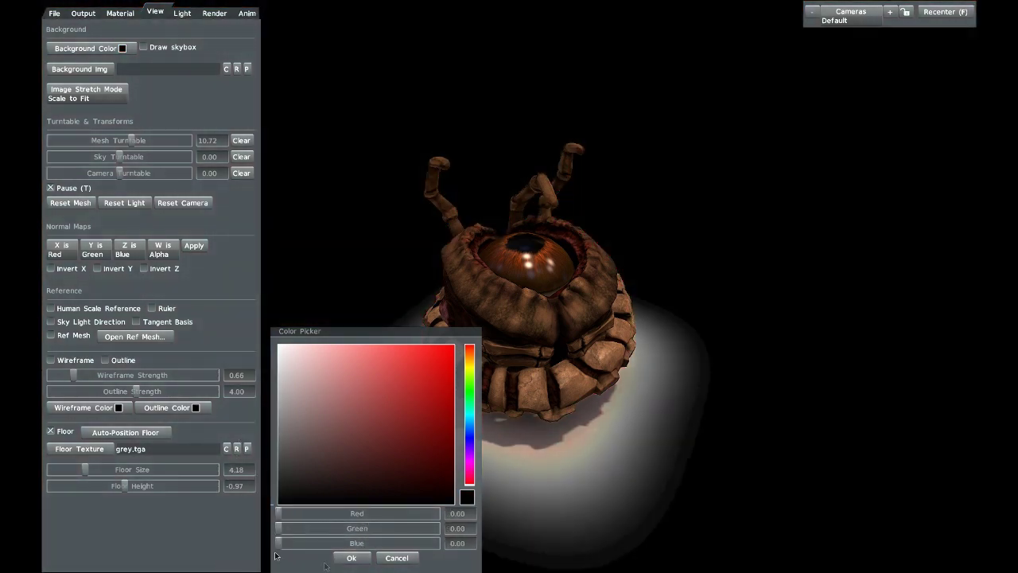
{"action": "left_click", "coordinate": [397, 558]}
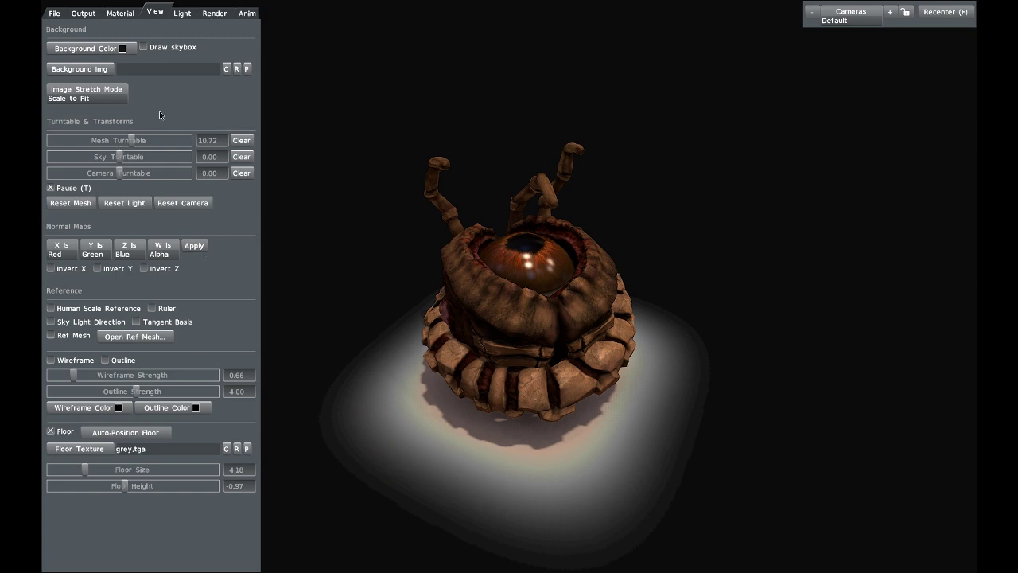
- Draw the Cathedral skybox behind the monster, orbit around to inspect it, and hide the skybox again
{"action": "left_click", "coordinate": [144, 48]}
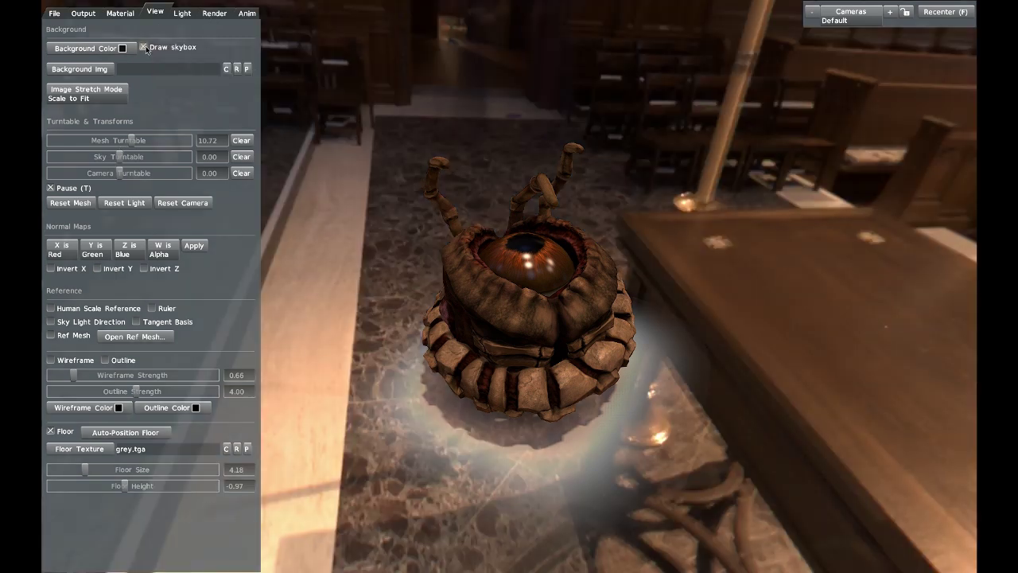
{"action": "left_click", "coordinate": [183, 13]}
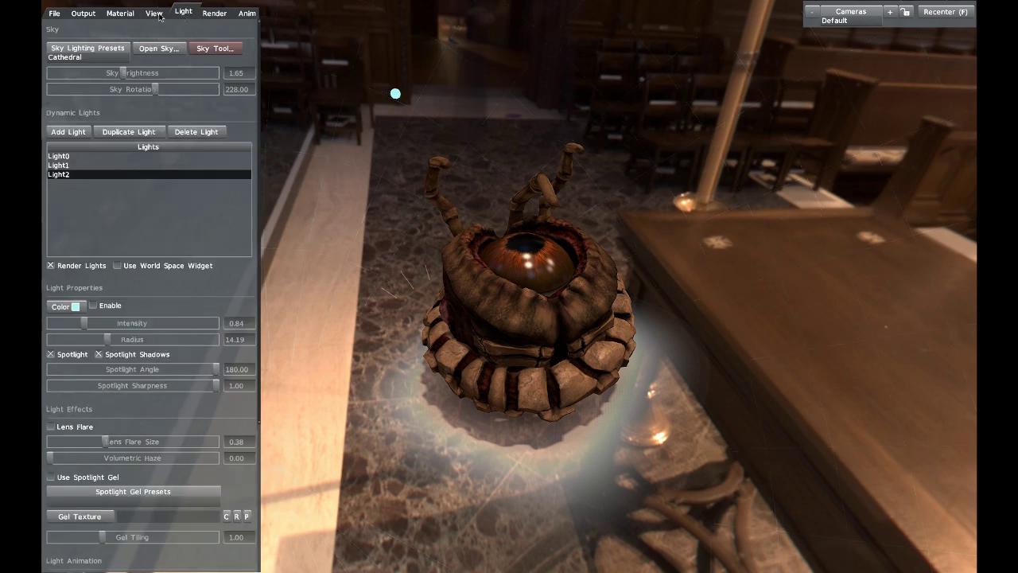
{"action": "left_click", "coordinate": [155, 13]}
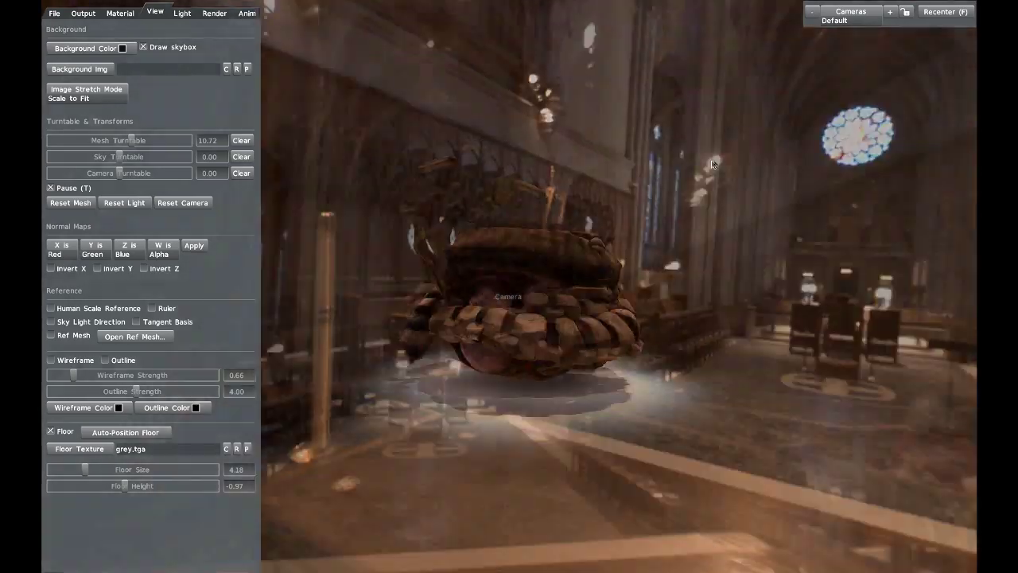
{"action": "left_click_drag", "start_coordinate": [714, 164], "coordinate": [755, 248]}
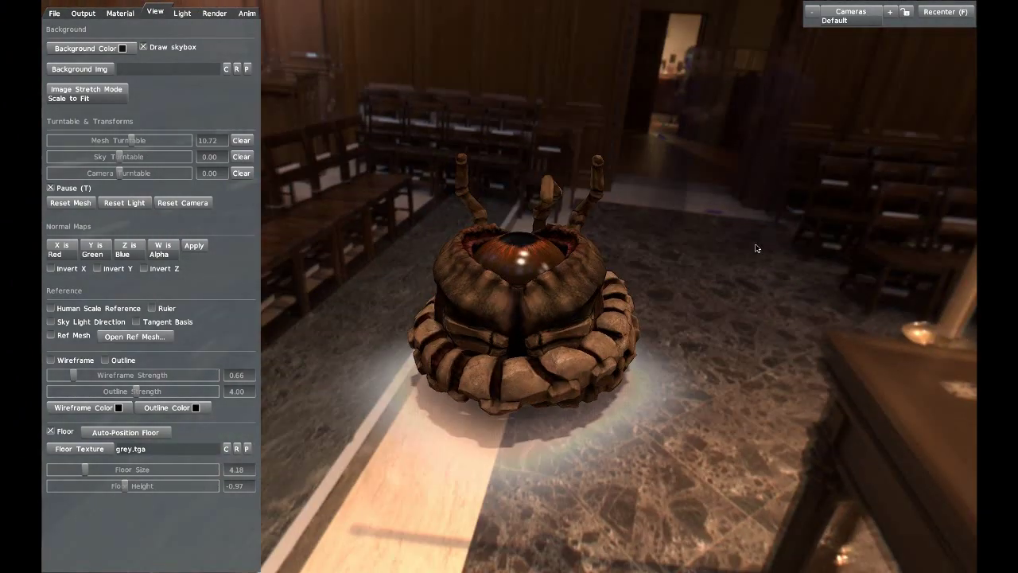
{"action": "left_click_drag", "start_coordinate": [714, 276], "coordinate": [261, 84]}
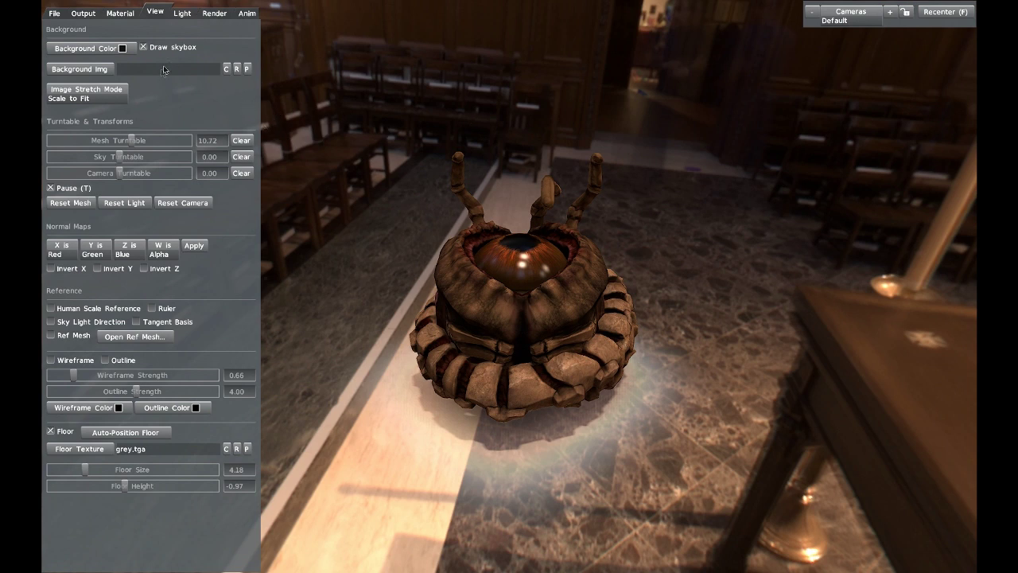
{"action": "left_click", "coordinate": [143, 48]}
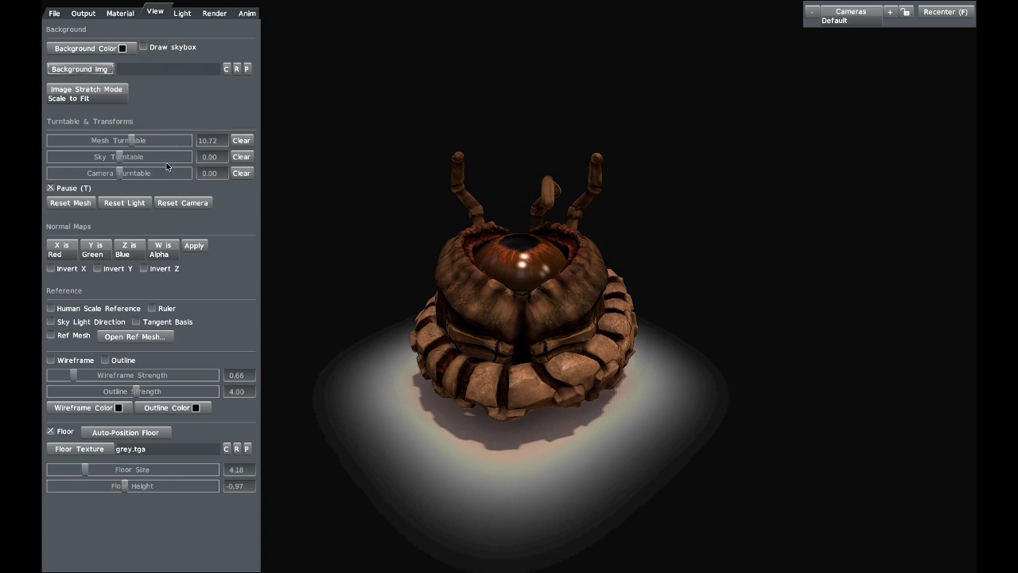
- Review the available background image stretch modes and keep Scale to Fit
{"action": "left_click", "coordinate": [119, 92]}
{"action": "left_click", "coordinate": [80, 108]}
{"action": "left_click", "coordinate": [101, 128]}
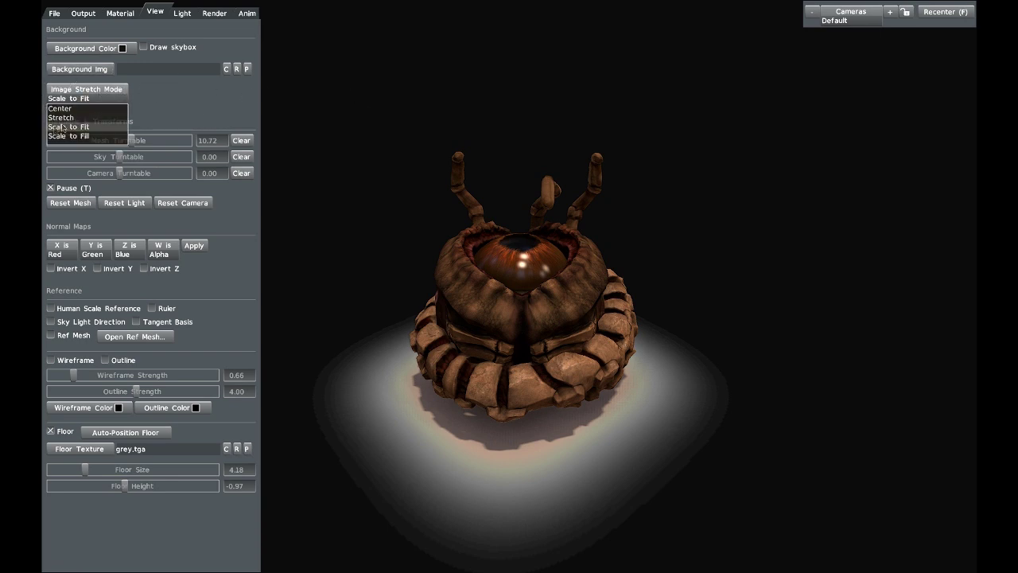
{"action": "left_click", "coordinate": [99, 98]}
{"action": "left_click", "coordinate": [100, 98]}
{"action": "left_click", "coordinate": [101, 94]}
{"action": "left_click", "coordinate": [102, 118]}
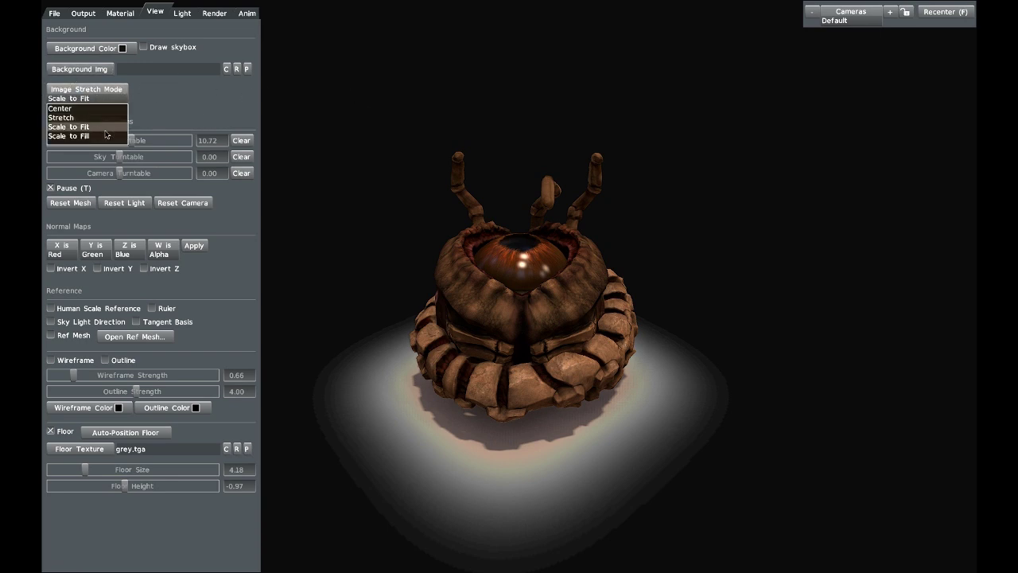
{"action": "left_click", "coordinate": [102, 128]}
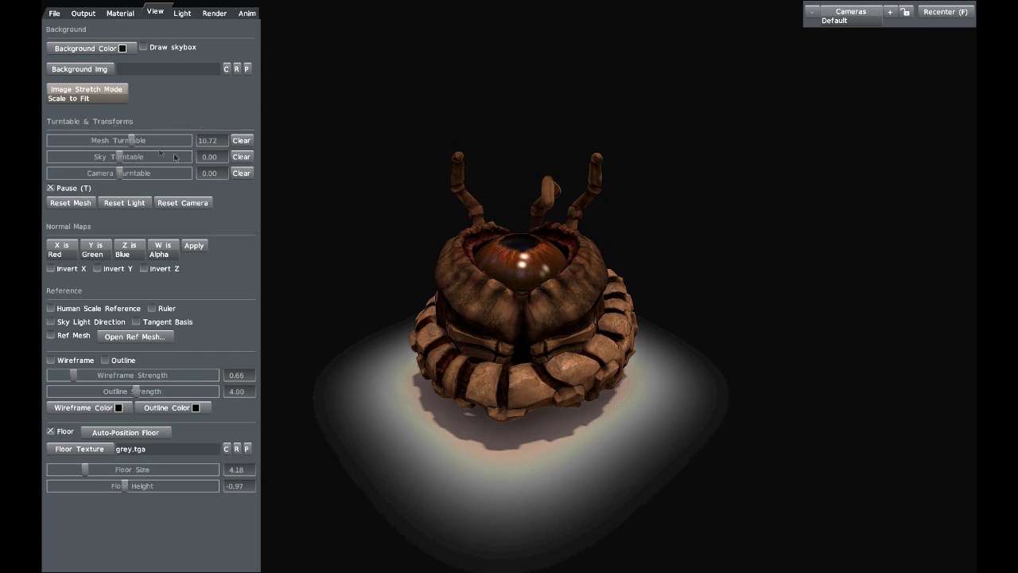
- Unpause the turntable, watch the mesh rotate, and clear the mesh turntable rate
{"action": "left_click", "coordinate": [51, 187]}
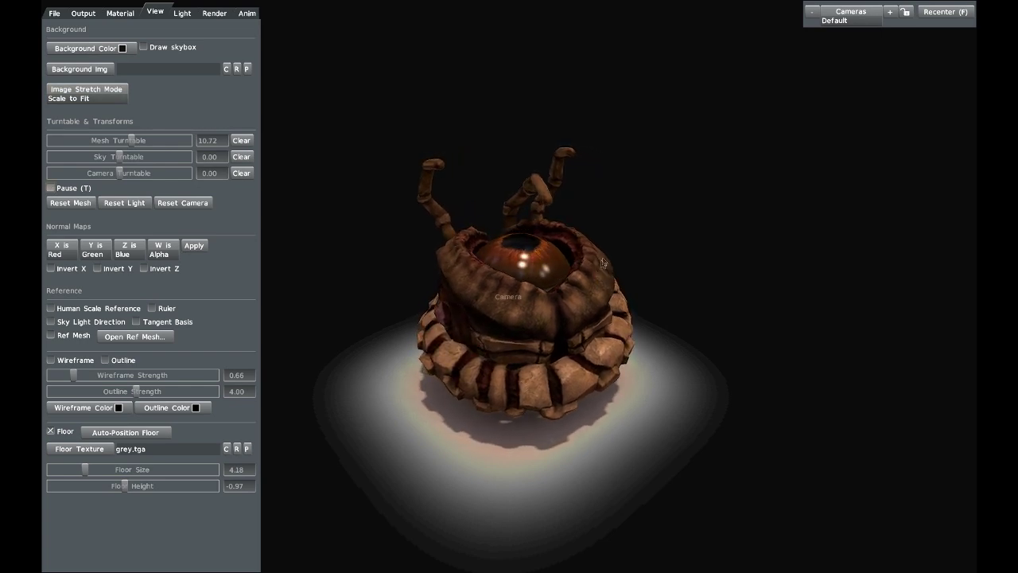
{"action": "left_click_drag", "start_coordinate": [610, 264], "coordinate": [604, 253]}
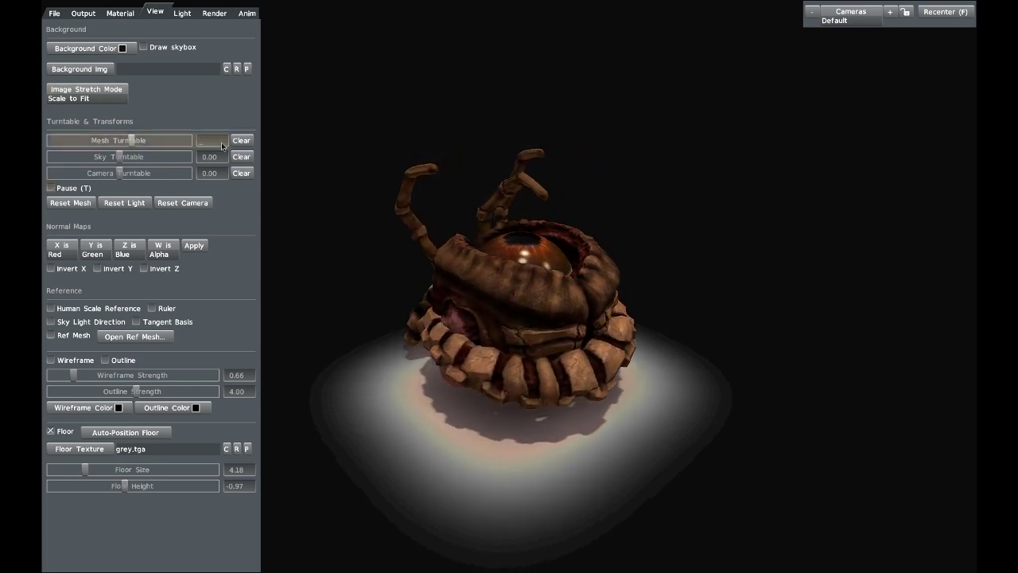
{"action": "left_click", "coordinate": [243, 141]}
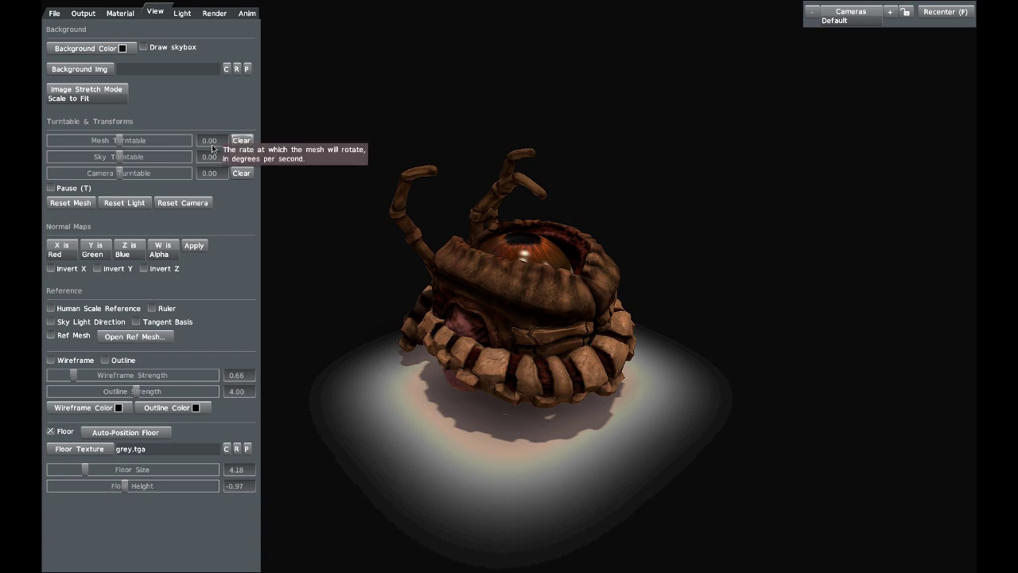
{"action": "left_click_drag", "start_coordinate": [566, 263], "coordinate": [477, 247]}
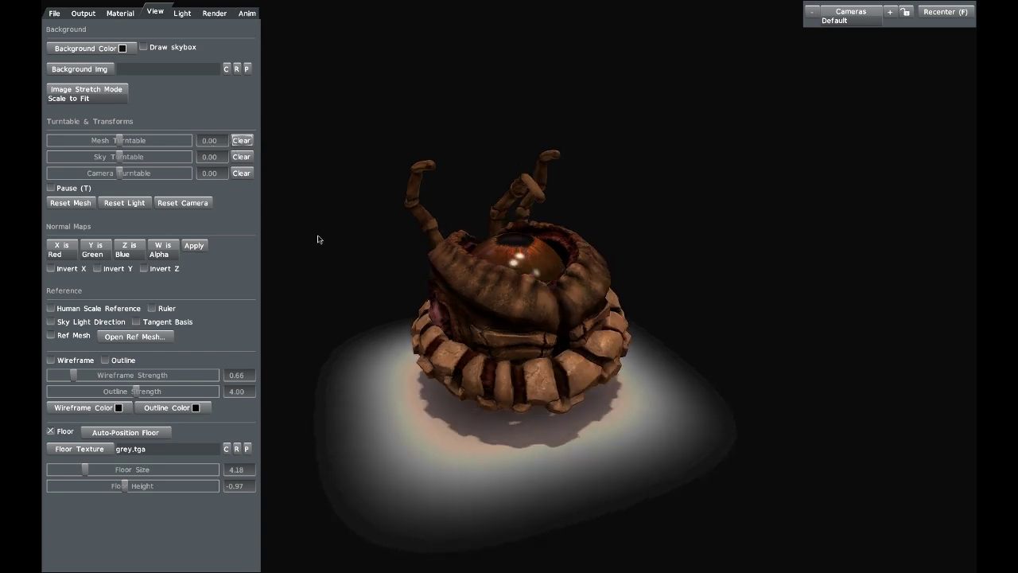
- Set the mesh turntable rate to about 11.68 and both the sky and camera turntable rates to 360
{"action": "left_click_drag", "start_coordinate": [123, 139], "coordinate": [133, 140]}
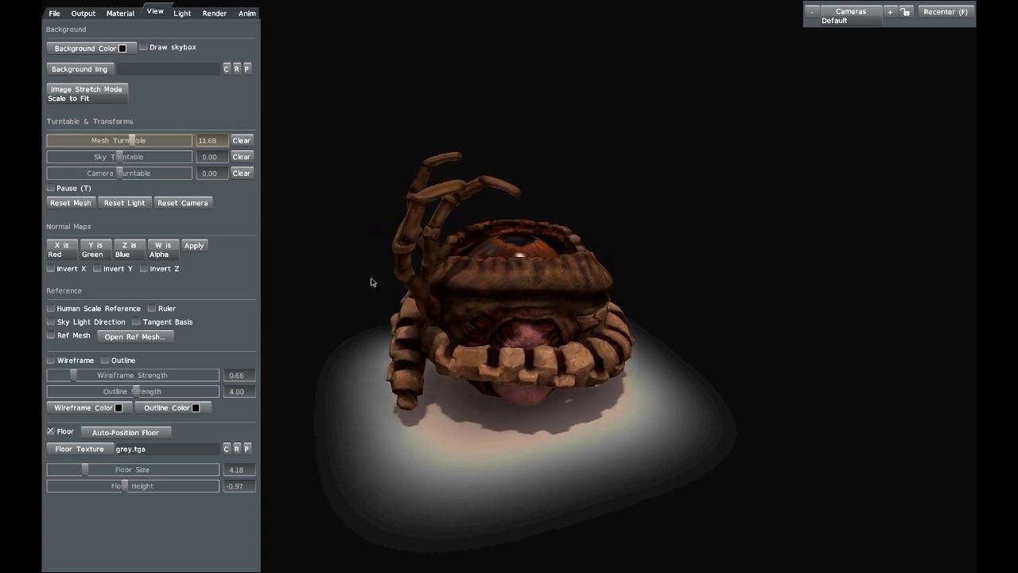
{"action": "left_click_drag", "start_coordinate": [118, 157], "coordinate": [204, 166]}
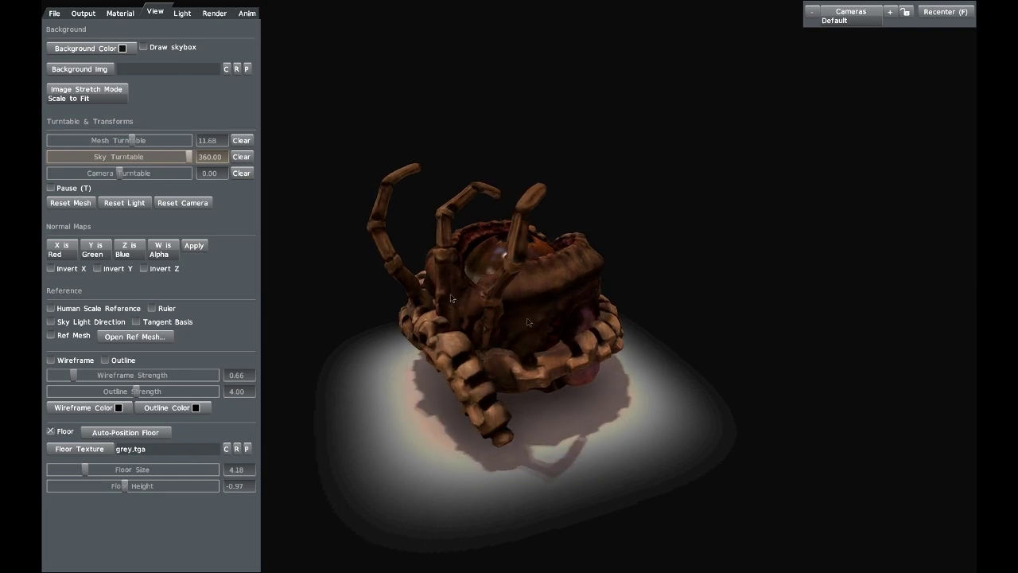
{"action": "left_click_drag", "start_coordinate": [120, 172], "coordinate": [199, 173]}
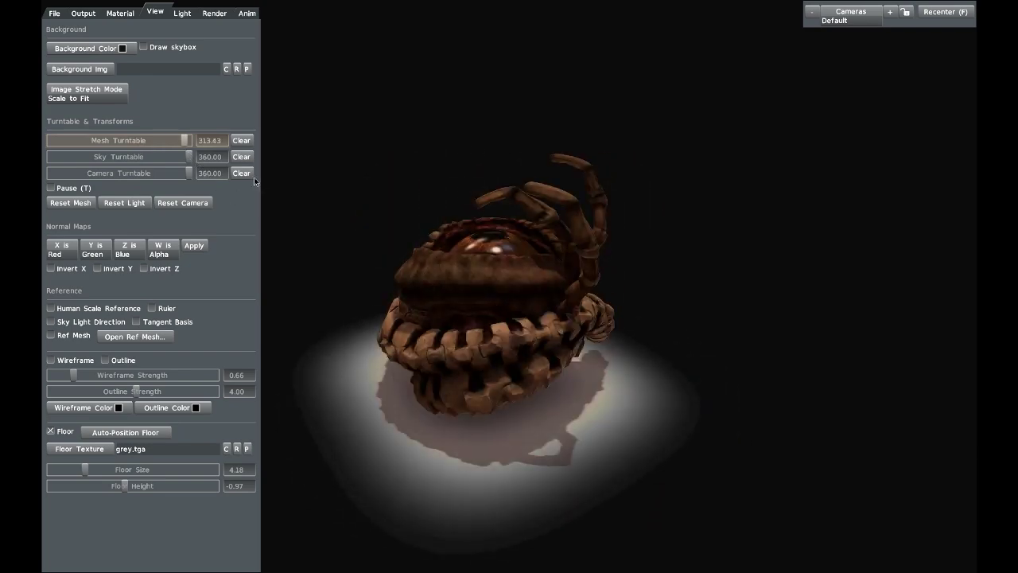
- Clear the camera, sky and mesh turntable rates, set the mesh rate to about 10.66, and pause the turntable
{"action": "left_click", "coordinate": [243, 173]}
{"action": "left_click", "coordinate": [242, 156]}
{"action": "left_click", "coordinate": [242, 140]}
{"action": "left_click_drag", "start_coordinate": [120, 140], "coordinate": [131, 141]}
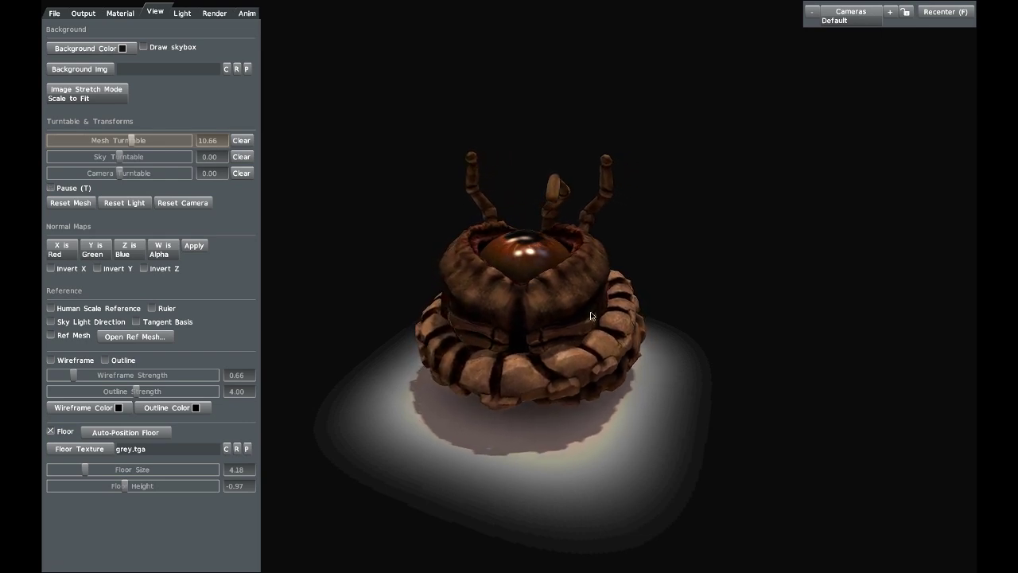
{"action": "key", "text": "t"}
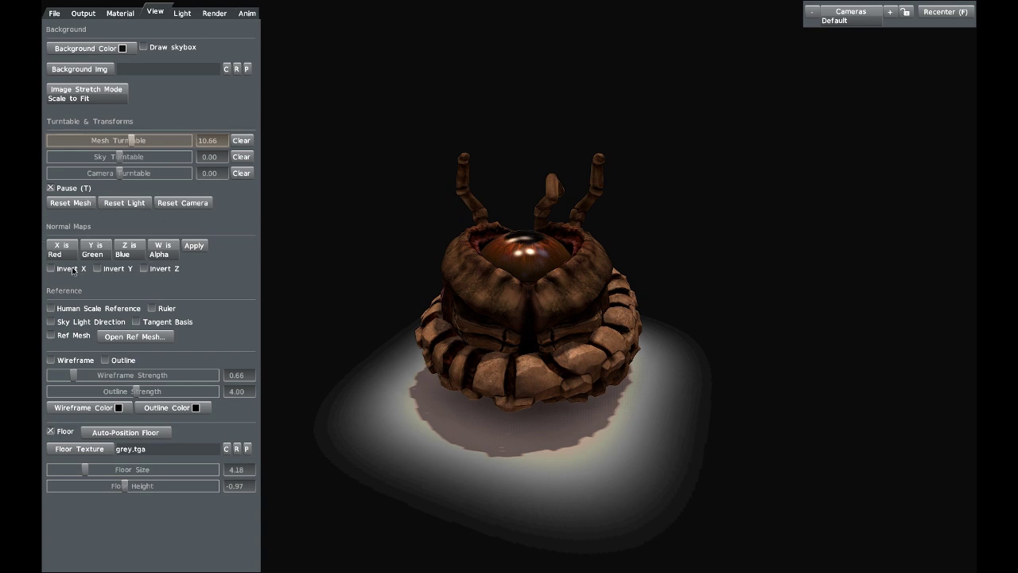
{"action": "left_click", "coordinate": [102, 270]}
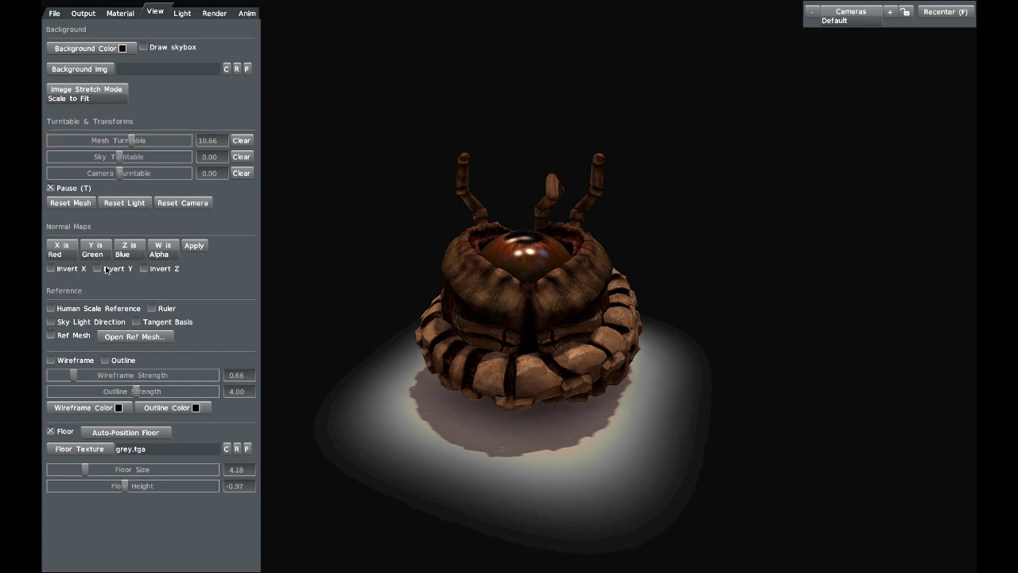
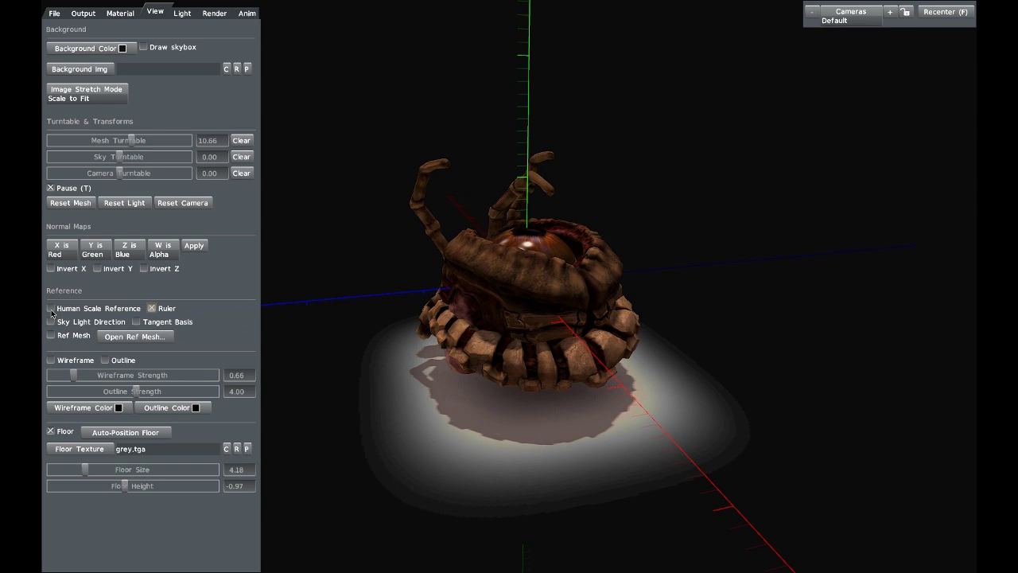
- Compare the monster's size with the human scale reference and ruler from several angles, and hide both references
{"action": "left_click_drag", "start_coordinate": [559, 175], "coordinate": [559, 318]}
{"action": "scroll", "coordinate": [561, 325], "scroll_direction": "up", "scroll_amount": 4}
{"action": "left_click_drag", "start_coordinate": [547, 230], "coordinate": [532, 181]}
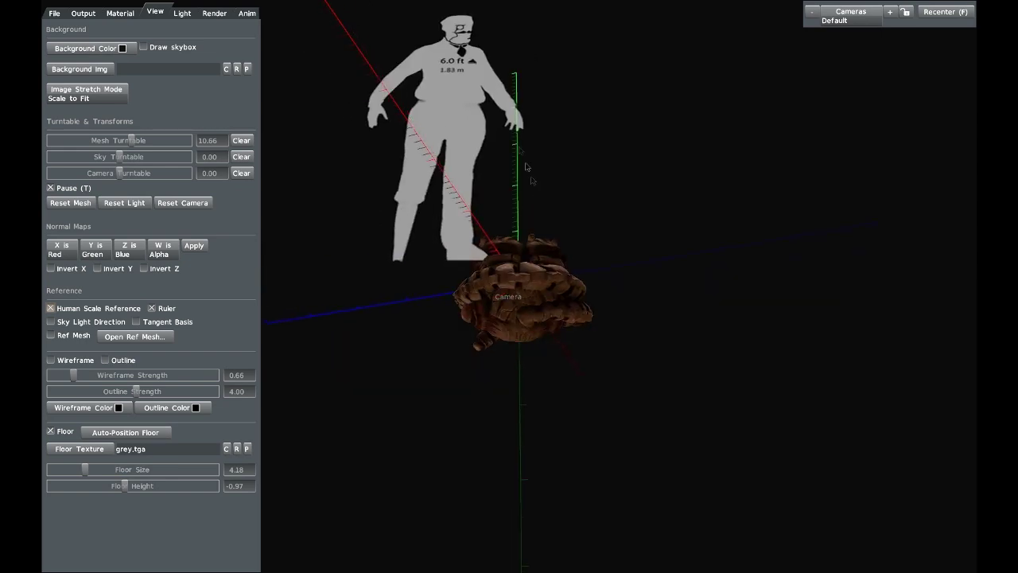
{"action": "left_click_drag", "start_coordinate": [519, 133], "coordinate": [509, 191]}
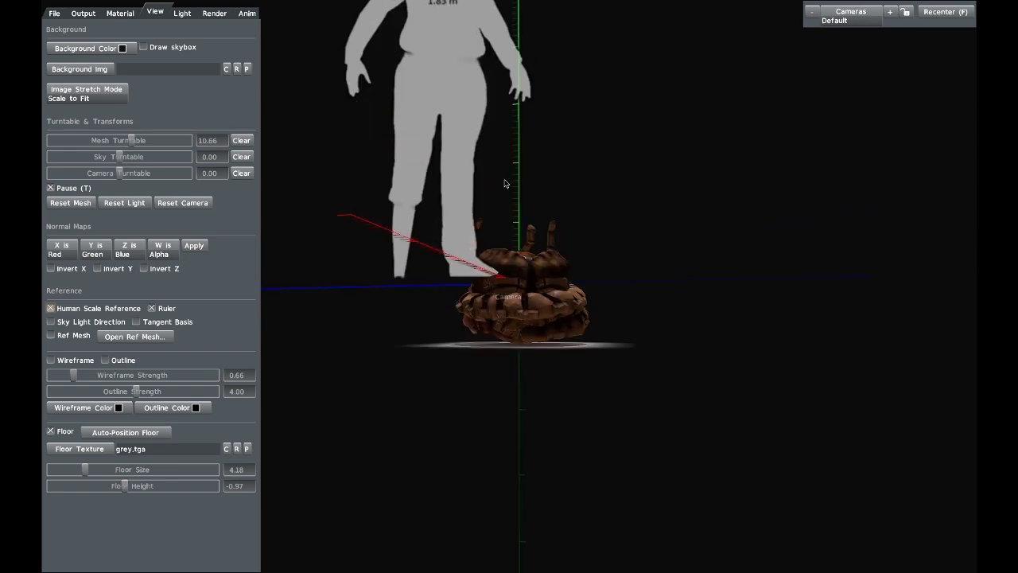
{"action": "left_click", "coordinate": [50, 308]}
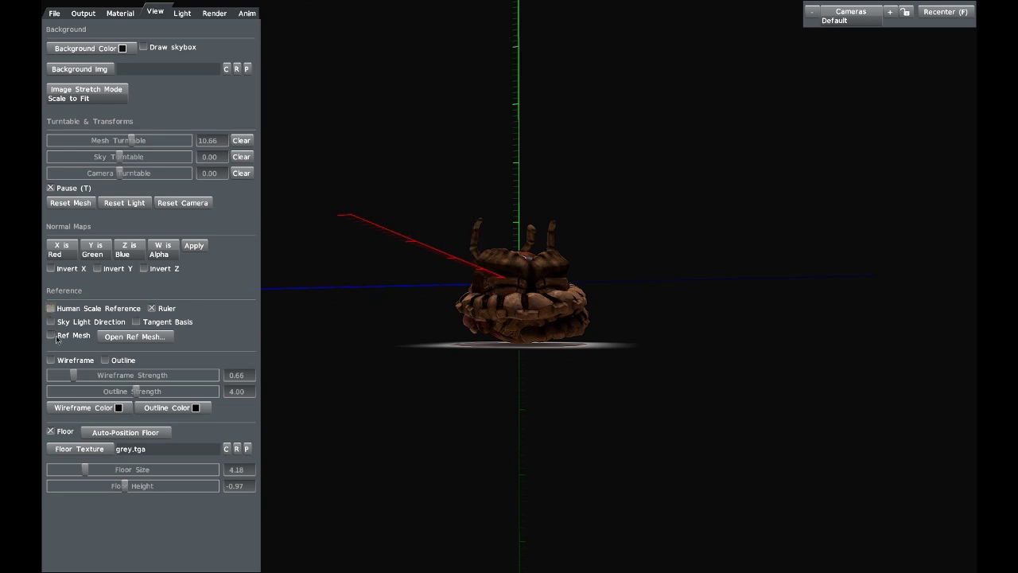
{"action": "left_click", "coordinate": [151, 308]}
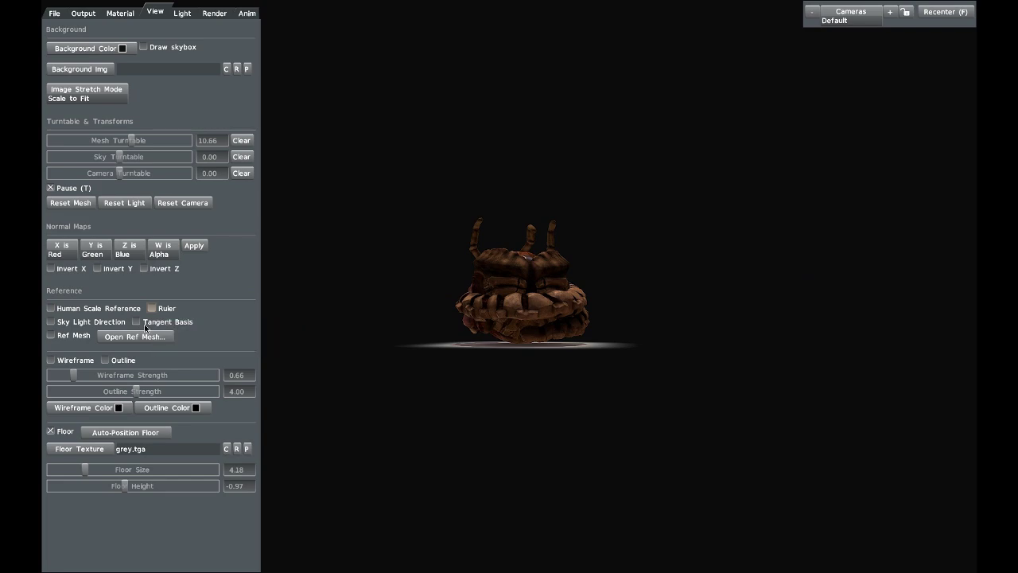
- Display the tangent basis on the monster mesh, inspect it from another angle, and hide it again
{"action": "left_click", "coordinate": [136, 322]}
{"action": "left_click_drag", "start_coordinate": [593, 214], "coordinate": [400, 335]}
{"action": "scroll", "coordinate": [541, 269], "scroll_direction": "up", "scroll_amount": 3}
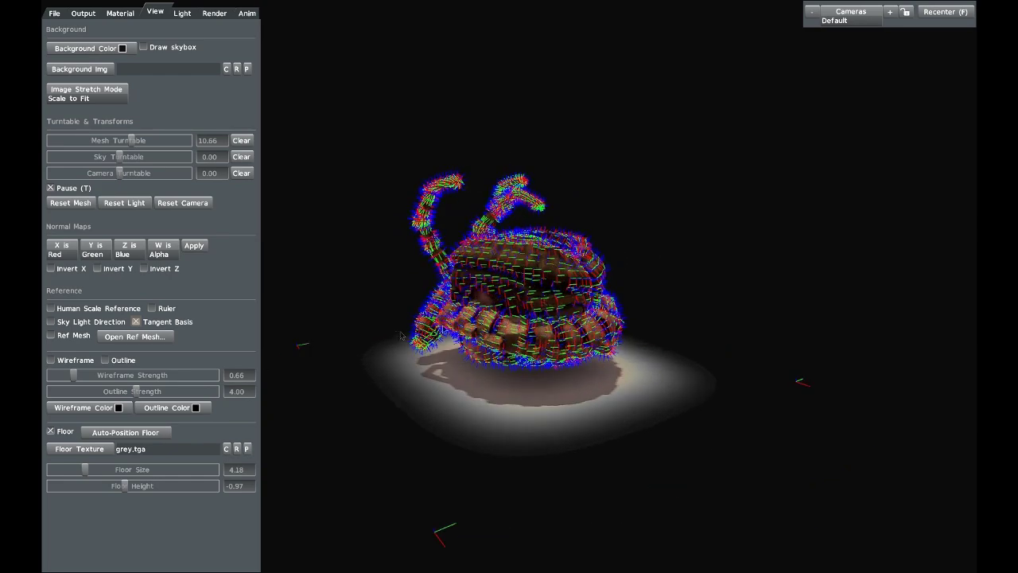
{"action": "left_click", "coordinate": [161, 323]}
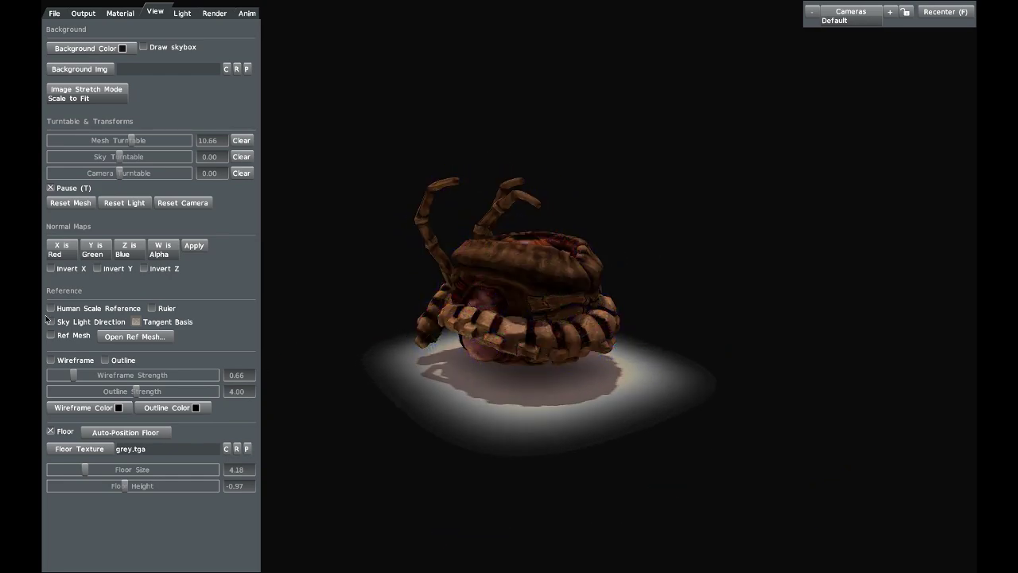
- Show the mesh wireframe and set its color to white (255, 255, 255)
{"action": "left_click", "coordinate": [50, 359]}
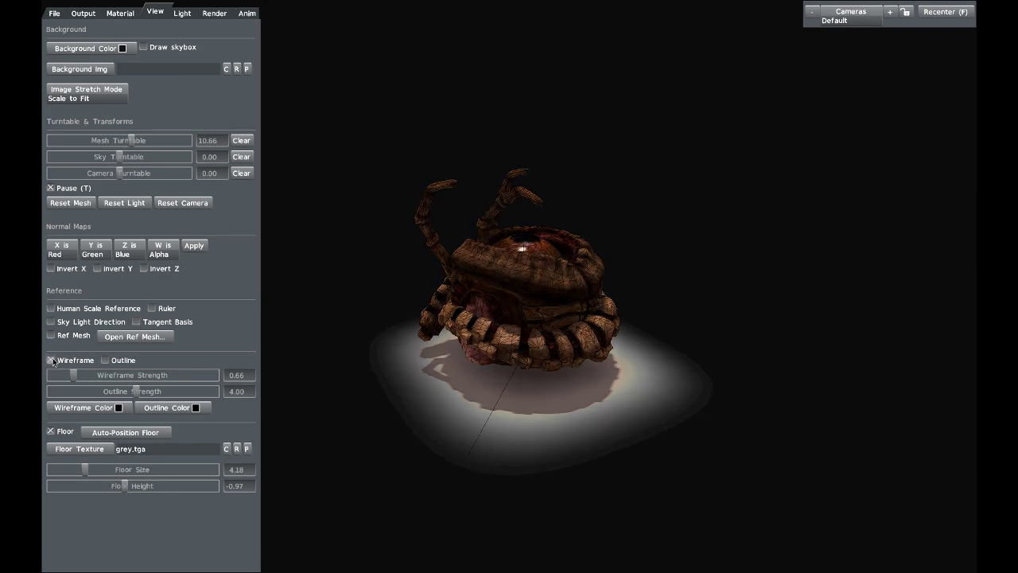
{"action": "scroll", "coordinate": [570, 325], "scroll_direction": "up", "scroll_amount": 5}
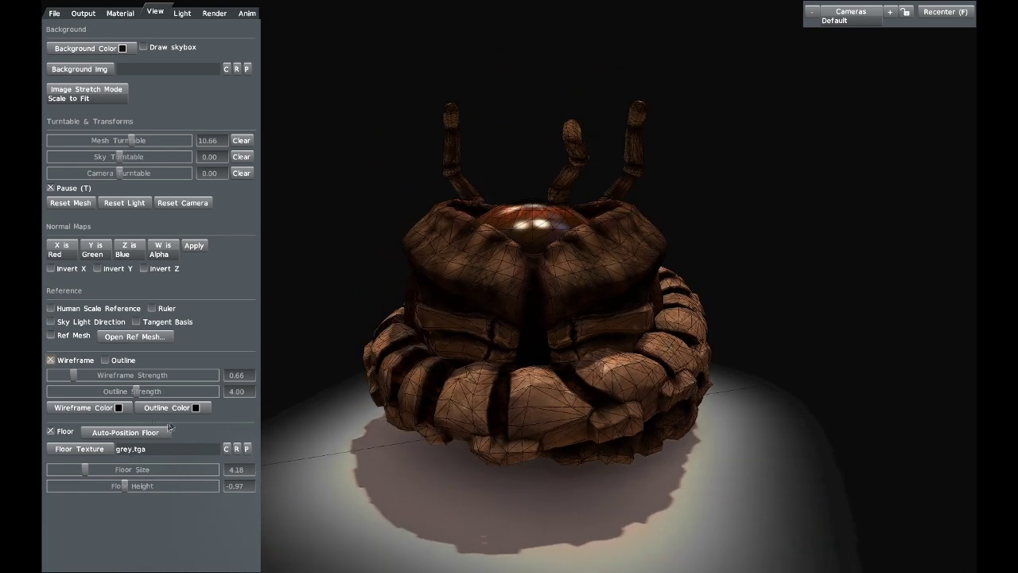
{"action": "left_click", "coordinate": [117, 407]}
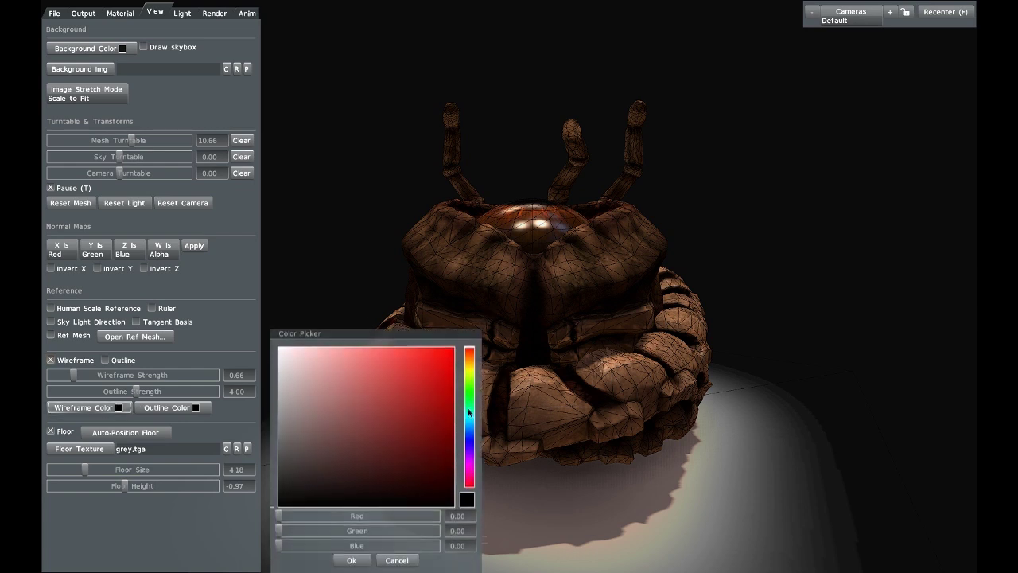
{"action": "left_click_drag", "start_coordinate": [313, 440], "coordinate": [271, 337]}
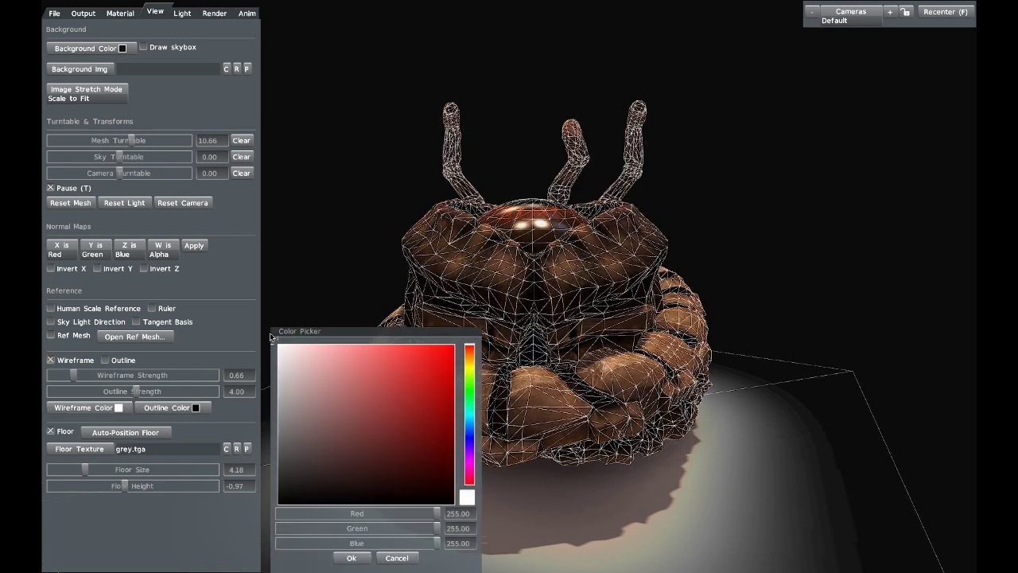
{"action": "left_click", "coordinate": [350, 557]}
{"action": "left_click_drag", "start_coordinate": [509, 297], "coordinate": [477, 329]}
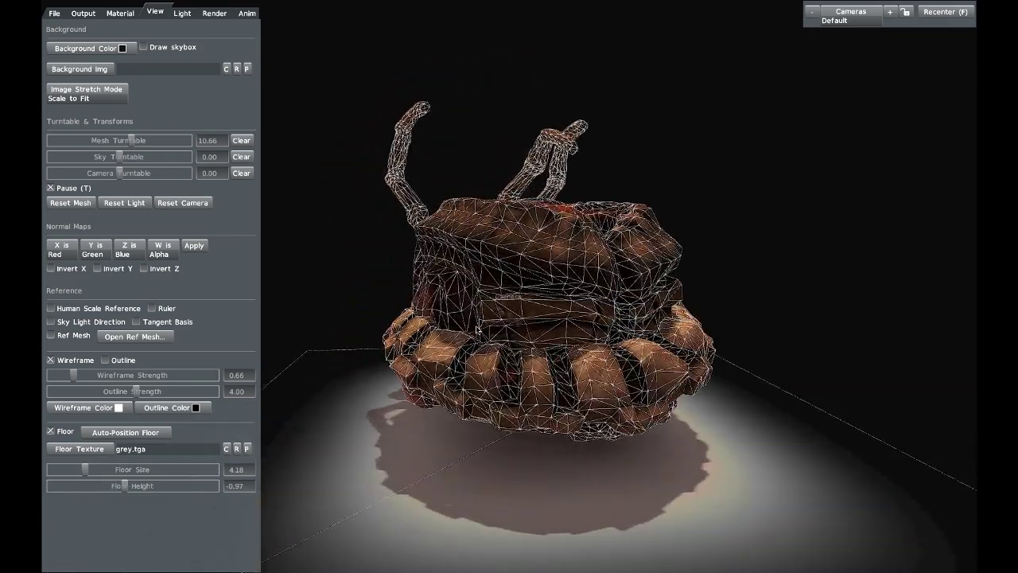
- Enable the outline and set the wireframe strength to 2.00 and the outline strength to about 4.87
{"action": "left_click", "coordinate": [105, 360]}
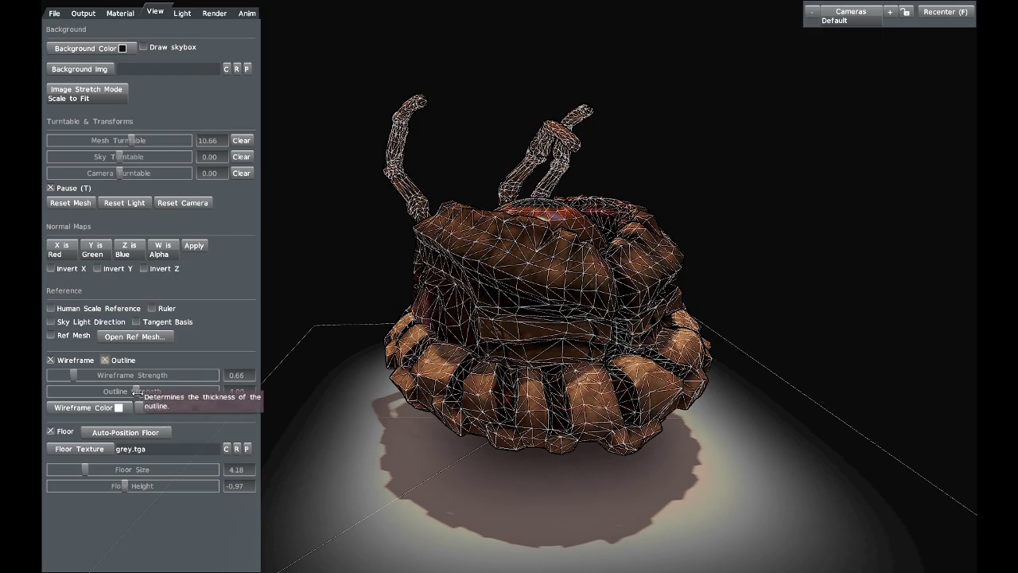
{"action": "left_click_drag", "start_coordinate": [130, 396], "coordinate": [223, 390]}
{"action": "left_click_drag", "start_coordinate": [124, 375], "coordinate": [225, 374]}
{"action": "left_click_drag", "start_coordinate": [509, 299], "coordinate": [338, 372]}
{"action": "left_click", "coordinate": [118, 373]}
{"action": "left_click_drag", "start_coordinate": [211, 395], "coordinate": [150, 390]}
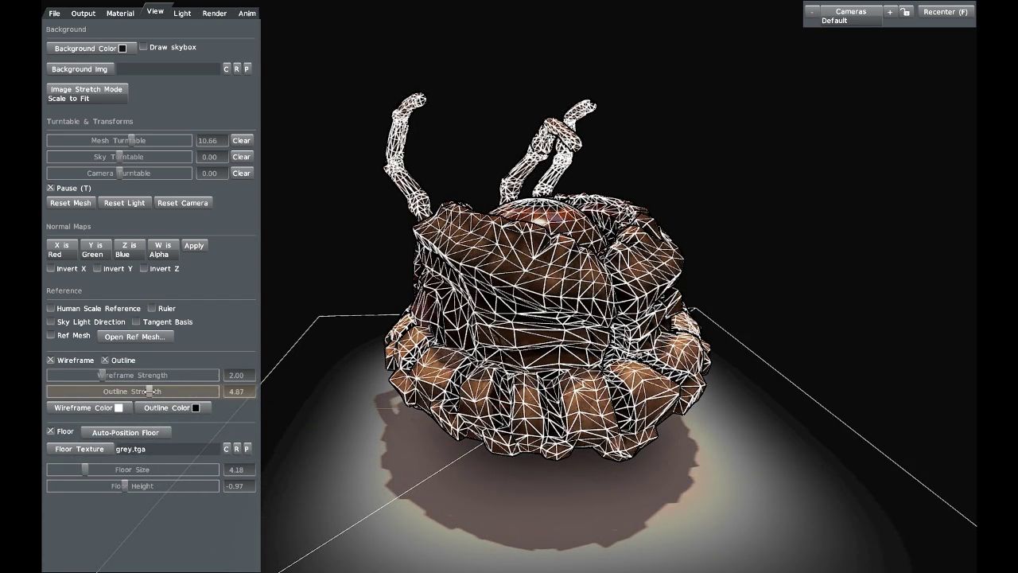
- Turn off the outline and wireframe, briefly show the wireframe again to inspect the mesh, and hide it
{"action": "left_click", "coordinate": [108, 360]}
{"action": "left_click", "coordinate": [75, 360]}
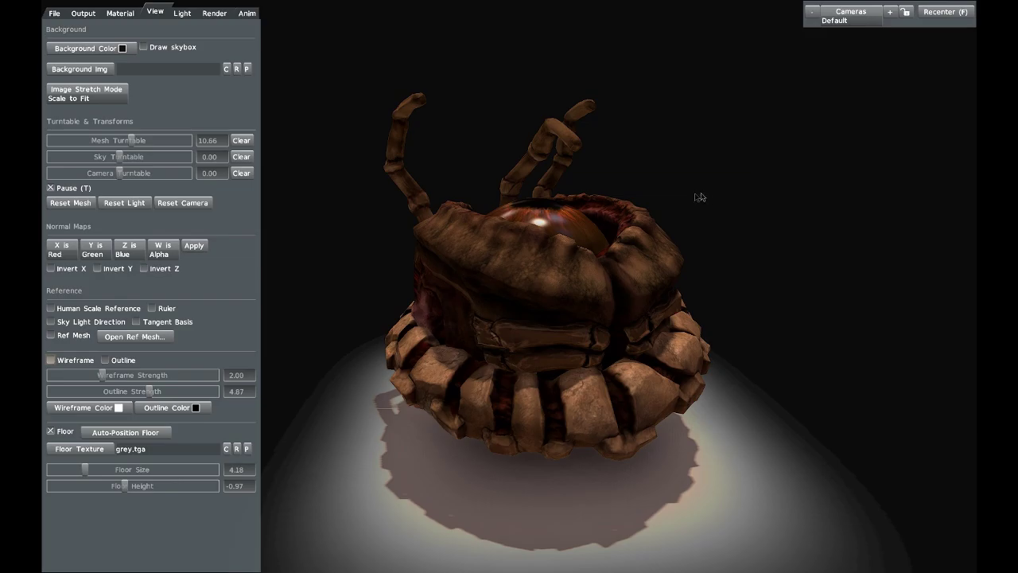
{"action": "left_click", "coordinate": [51, 361]}
{"action": "left_click_drag", "start_coordinate": [578, 314], "coordinate": [248, 334]}
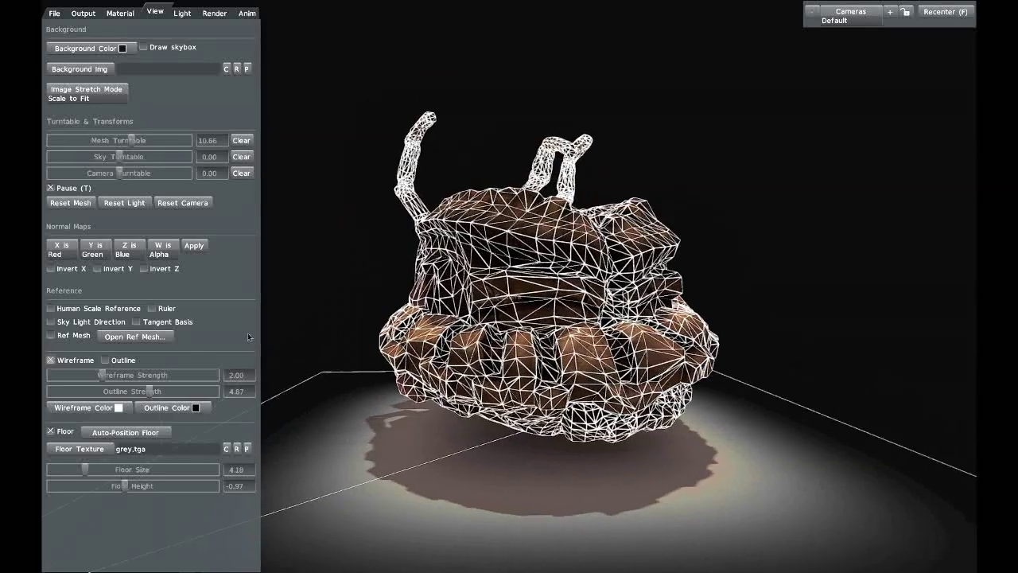
{"action": "left_click", "coordinate": [51, 361]}
{"action": "left_click_drag", "start_coordinate": [623, 362], "coordinate": [524, 371]}
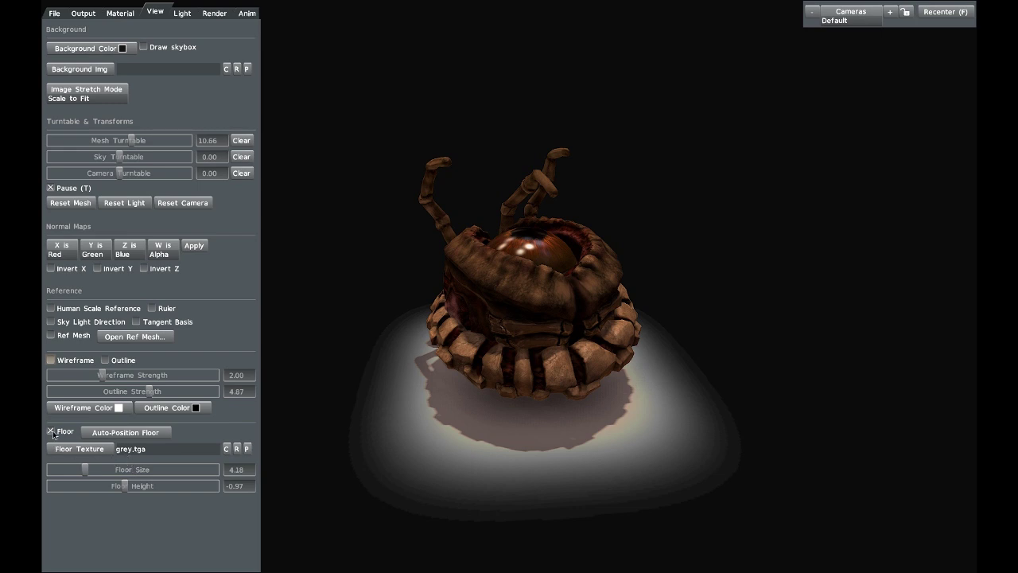
- Enlarge the floor to a size of about 125.47, view it, and reduce the floor size to about 4.65
{"action": "left_click_drag", "start_coordinate": [87, 475], "coordinate": [121, 463]}
{"action": "left_click_drag", "start_coordinate": [477, 437], "coordinate": [349, 387]}
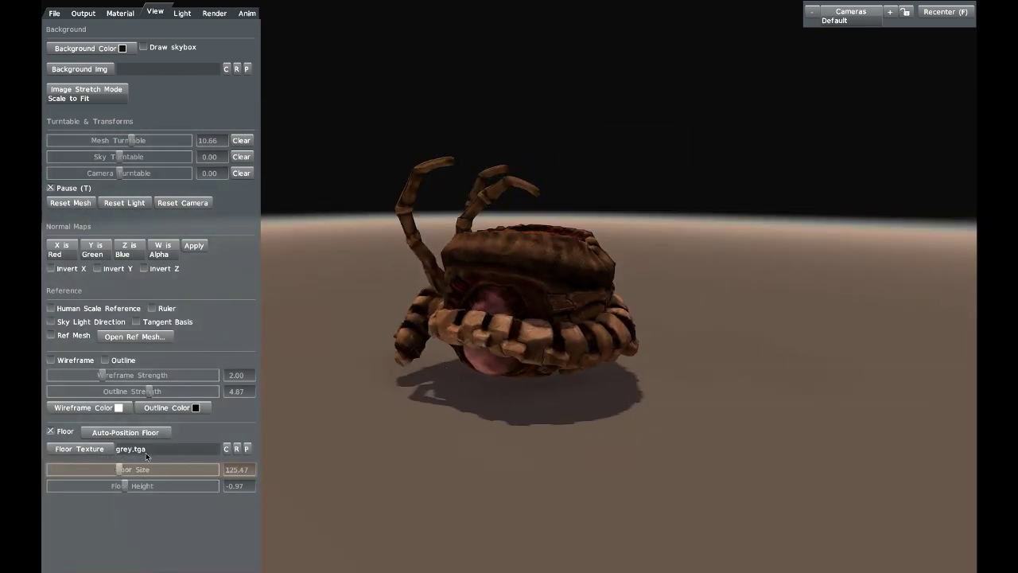
{"action": "left_click", "coordinate": [94, 472]}
{"action": "left_click_drag", "start_coordinate": [94, 469], "coordinate": [86, 468]}
{"action": "left_click_drag", "start_coordinate": [529, 349], "coordinate": [373, 376]}
{"action": "left_click_drag", "start_coordinate": [824, 340], "coordinate": [752, 422]}
{"action": "left_click_drag", "start_coordinate": [606, 333], "coordinate": [578, 322]}
{"action": "left_click_drag", "start_coordinate": [499, 280], "coordinate": [482, 311]}
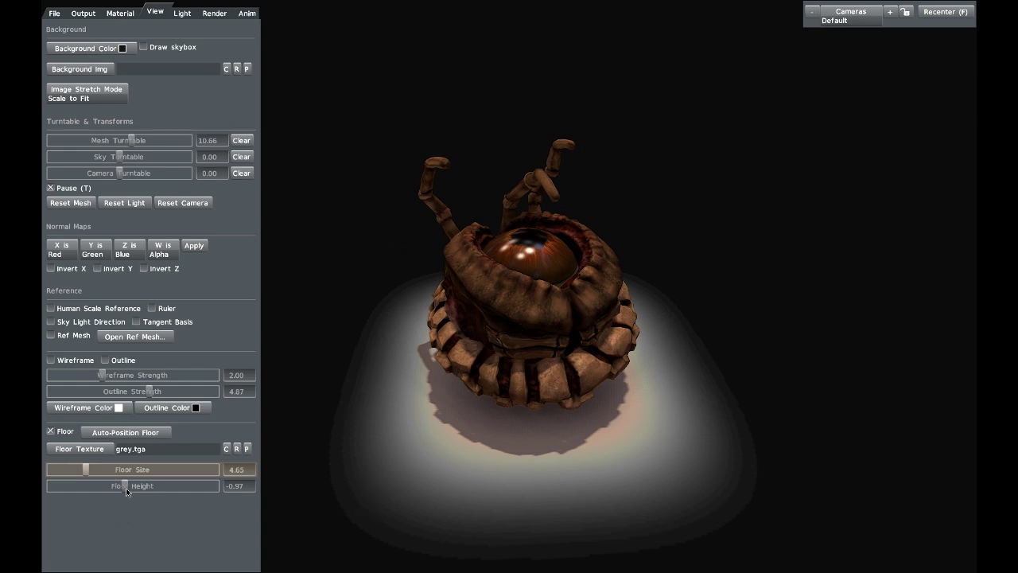
- Raise the floor height to about 0.41, auto-position the floor beneath the monster, and check the placement from the side
{"action": "mouse_move", "coordinate": [124, 488]}
{"action": "left_mouse_down"}
{"action": "mouse_move", "coordinate": [165, 488]}
{"action": "mouse_move", "coordinate": [132, 489]}
{"action": "left_mouse_up"}
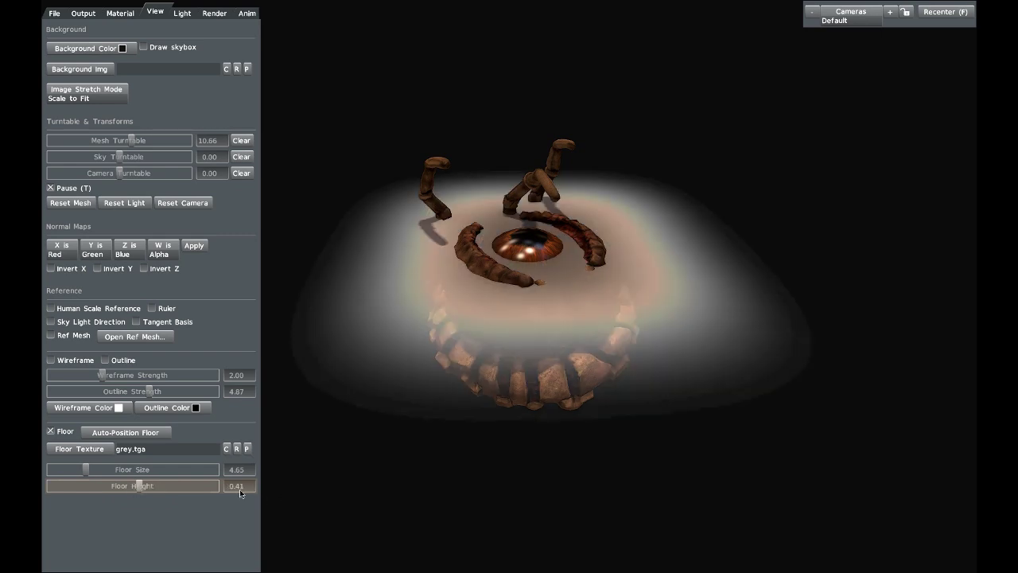
{"action": "left_click", "coordinate": [126, 434]}
{"action": "left_click_drag", "start_coordinate": [503, 387], "coordinate": [492, 450]}
{"action": "left_click_drag", "start_coordinate": [487, 340], "coordinate": [476, 393]}
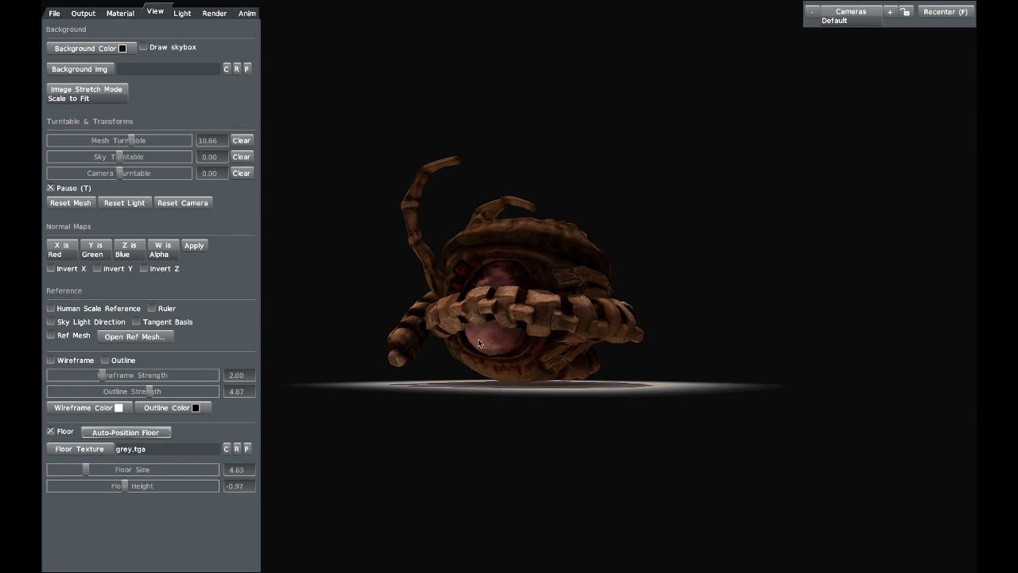
{"action": "left_click_drag", "start_coordinate": [589, 391], "coordinate": [559, 456]}
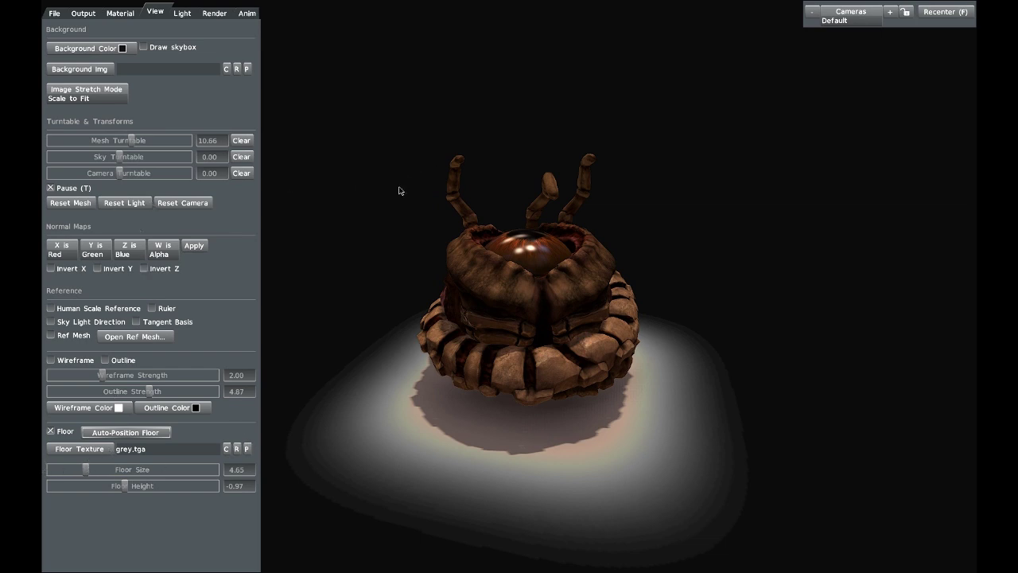
{"action": "left_click_drag", "start_coordinate": [506, 268], "coordinate": [536, 208]}
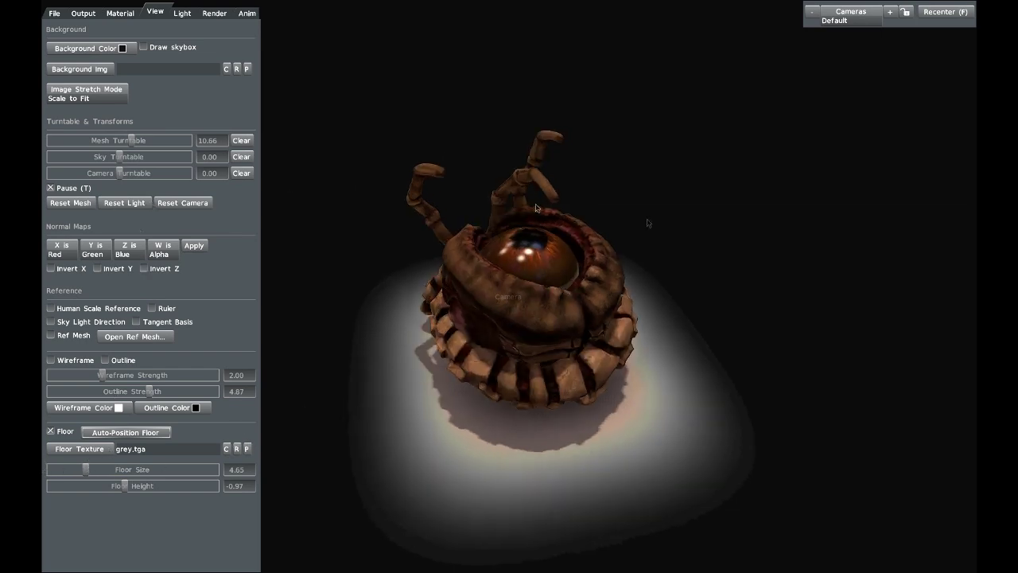
- Draw the skybox behind the monster, open the light settings, and orbit to view the Cathedral environment
{"action": "left_click", "coordinate": [184, 14]}
{"action": "left_click_drag", "start_coordinate": [502, 304], "coordinate": [469, 274]}
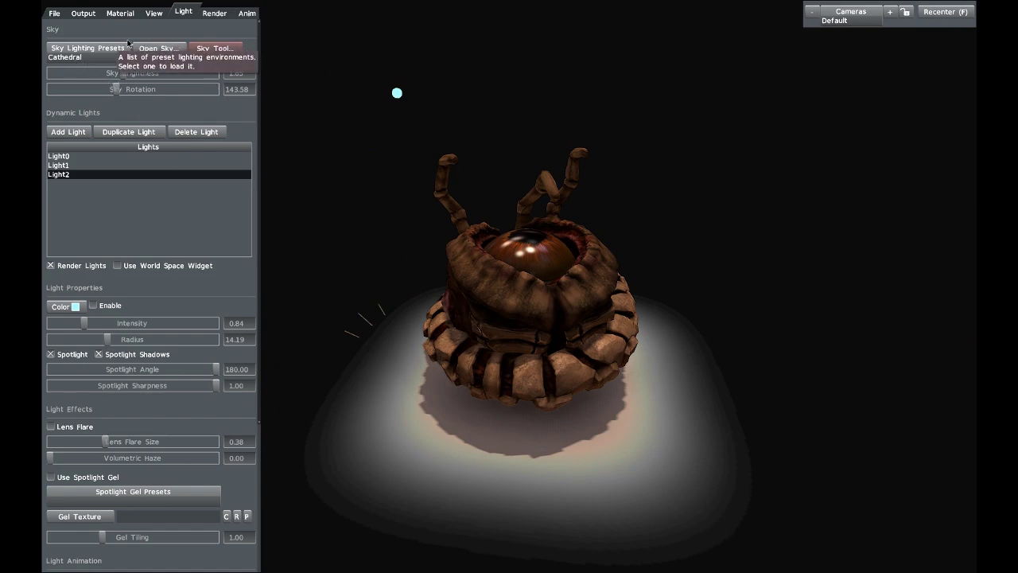
{"action": "left_click", "coordinate": [156, 14]}
{"action": "left_click", "coordinate": [168, 48]}
{"action": "left_click", "coordinate": [182, 12]}
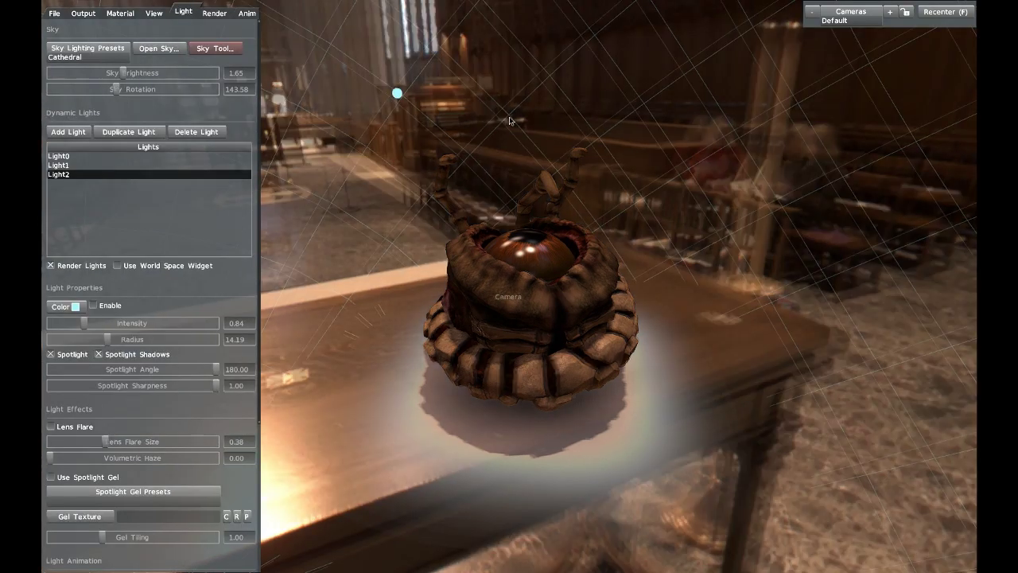
{"action": "left_click_drag", "start_coordinate": [477, 119], "coordinate": [541, 111]}
{"action": "left_click_drag", "start_coordinate": [517, 211], "coordinate": [656, 280]}
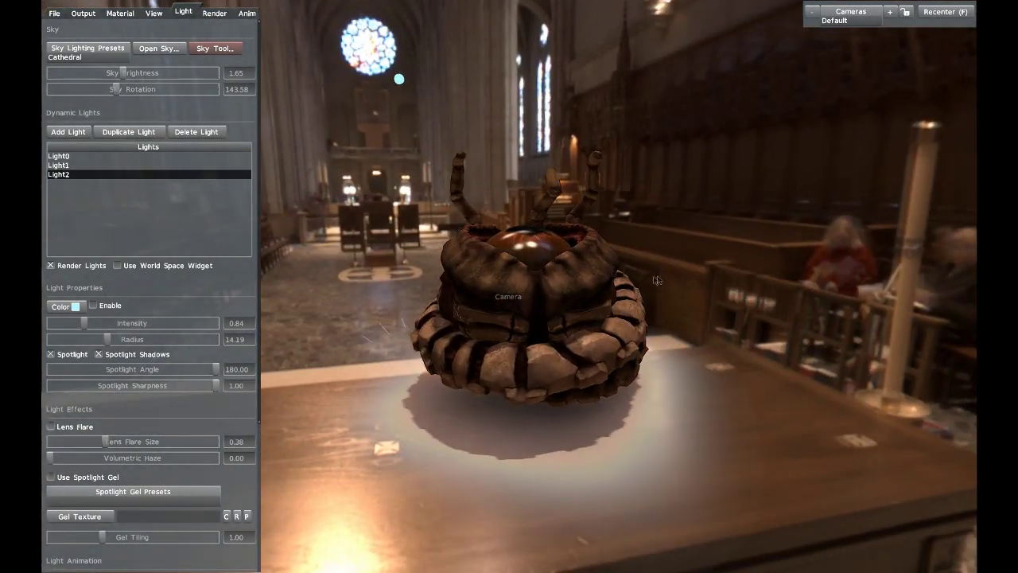
- Apply the Sunset sky lighting preset and rotate the sky to about 161.58
{"action": "left_click", "coordinate": [125, 60]}
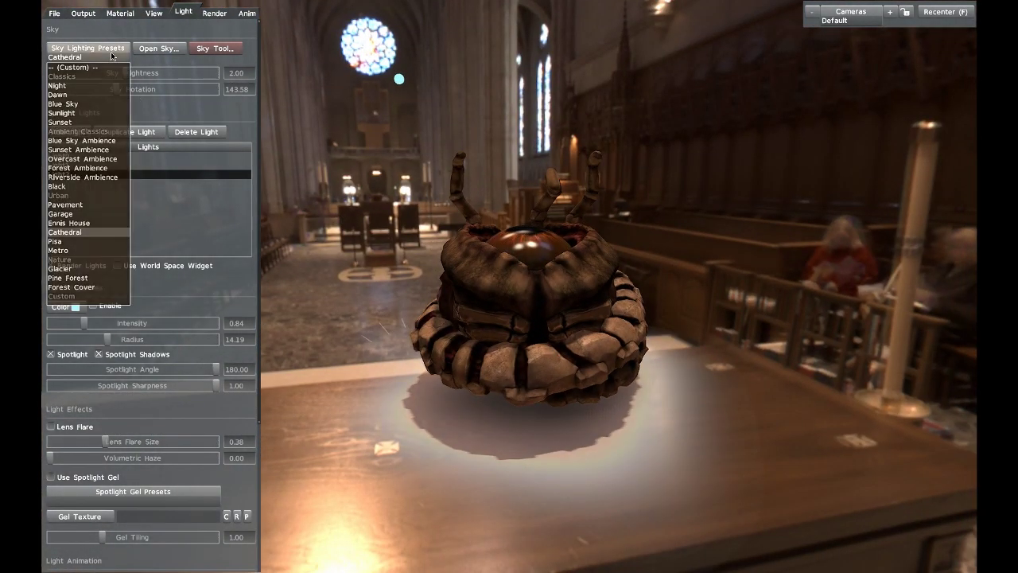
{"action": "left_click", "coordinate": [91, 122]}
{"action": "mouse_move", "coordinate": [609, 181]}
{"action": "left_mouse_down"}
{"action": "mouse_move", "coordinate": [668, 231]}
{"action": "mouse_move", "coordinate": [450, 167]}
{"action": "mouse_move", "coordinate": [623, 170]}
{"action": "left_mouse_up"}
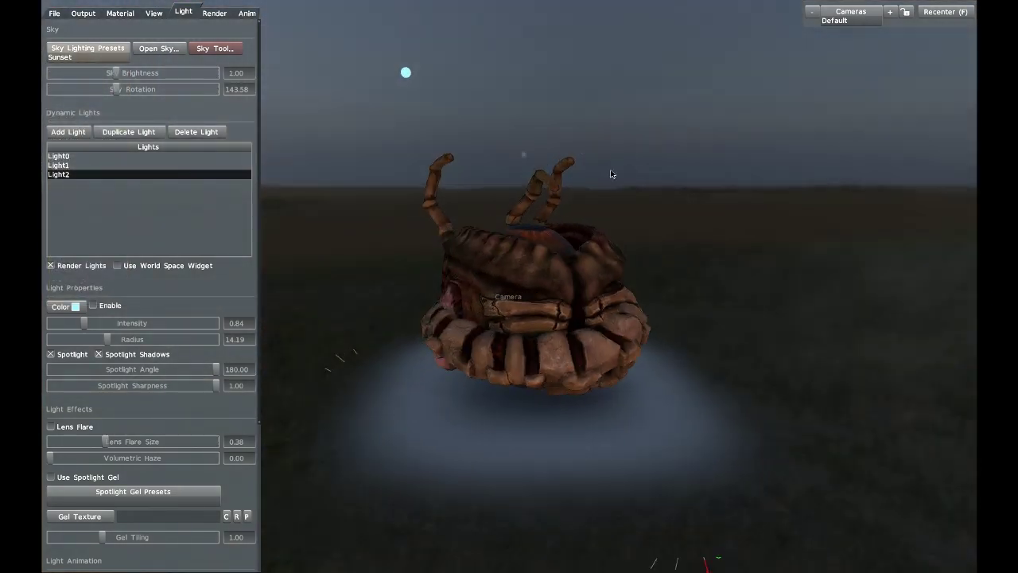
{"action": "right_click_drag", "start_coordinate": [488, 163], "coordinate": [548, 179], "text": "shift"}
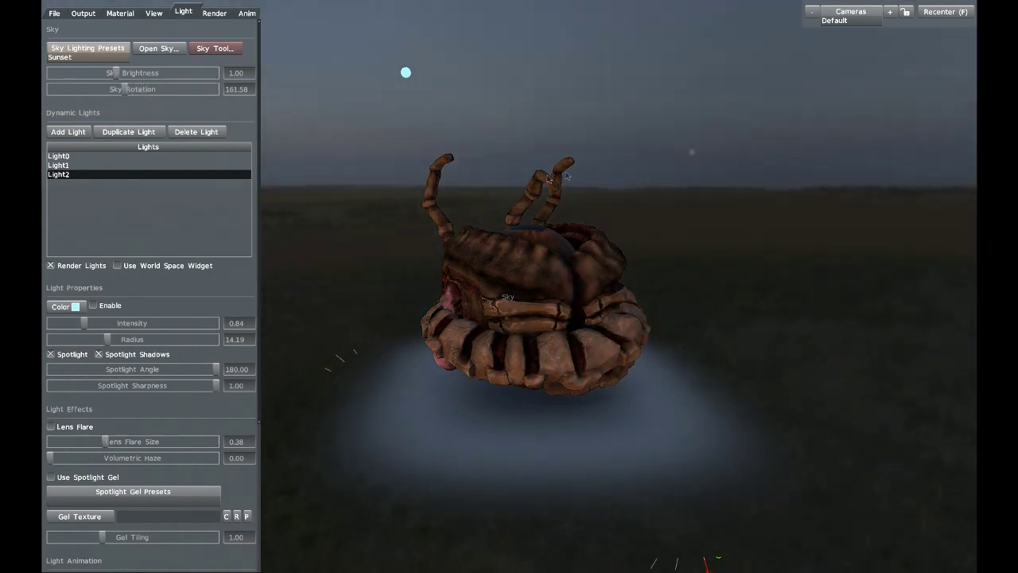
- Try the Blue Sky Ambience, Sunset Ambience and Forest Ambience sky lighting presets, viewing the monster under each
{"action": "left_click", "coordinate": [92, 61]}
{"action": "left_click", "coordinate": [80, 139]}
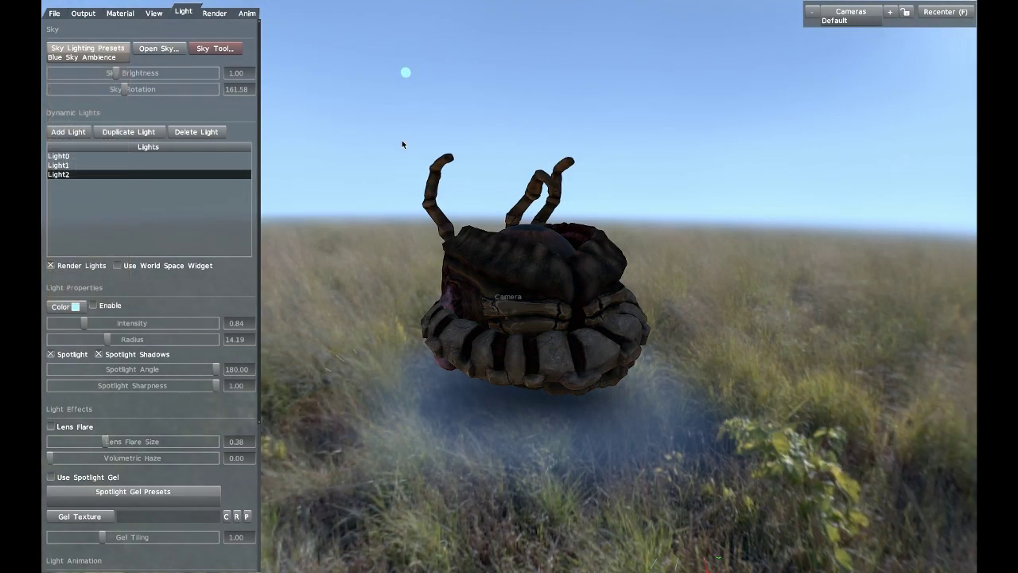
{"action": "left_click", "coordinate": [92, 57]}
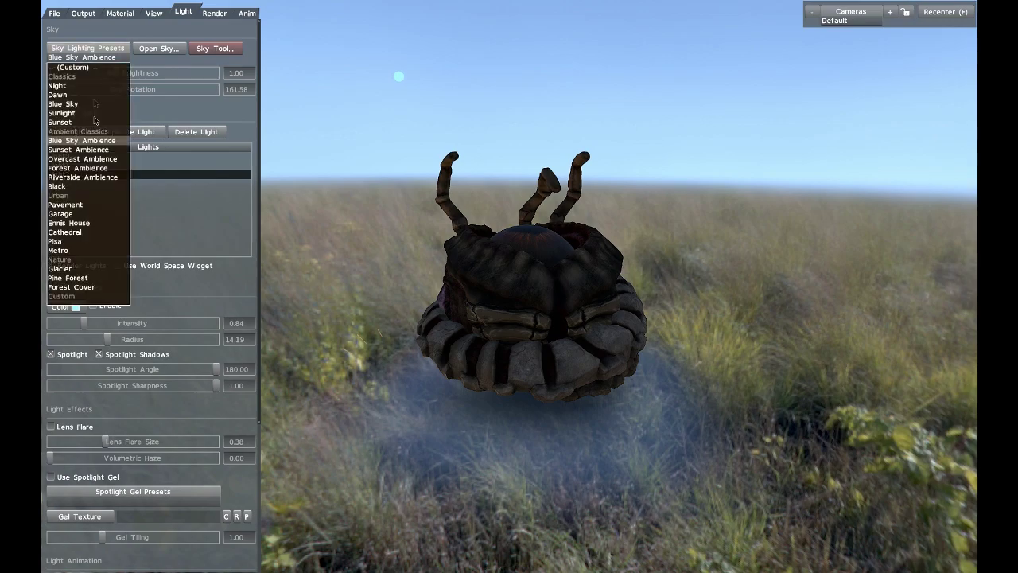
{"action": "left_click", "coordinate": [79, 149]}
{"action": "left_click_drag", "start_coordinate": [477, 175], "coordinate": [617, 161]}
{"action": "right_click_drag", "start_coordinate": [617, 161], "coordinate": [598, 209]}
{"action": "left_click_drag", "start_coordinate": [598, 208], "coordinate": [470, 227]}
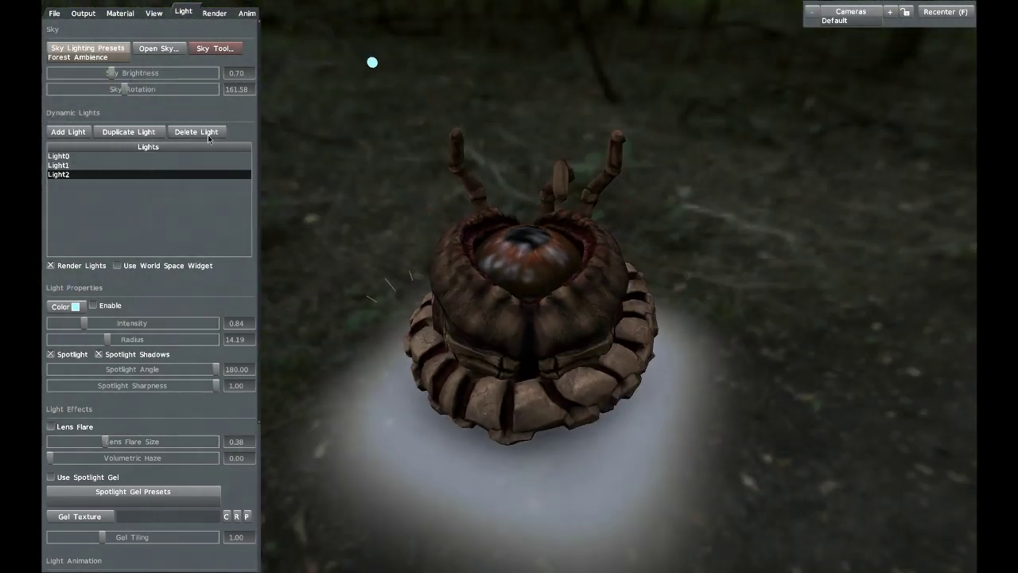
- Try the Pavement sky lighting preset with the sky rotated to about 242.58
{"action": "left_click", "coordinate": [129, 59]}
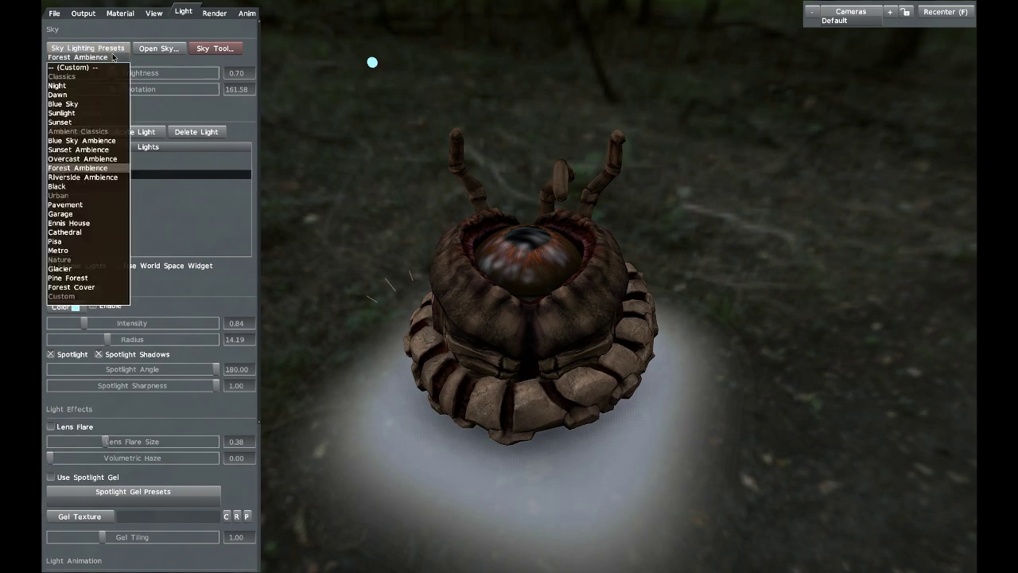
{"action": "left_click", "coordinate": [65, 204]}
{"action": "left_click_drag", "start_coordinate": [416, 250], "coordinate": [446, 237]}
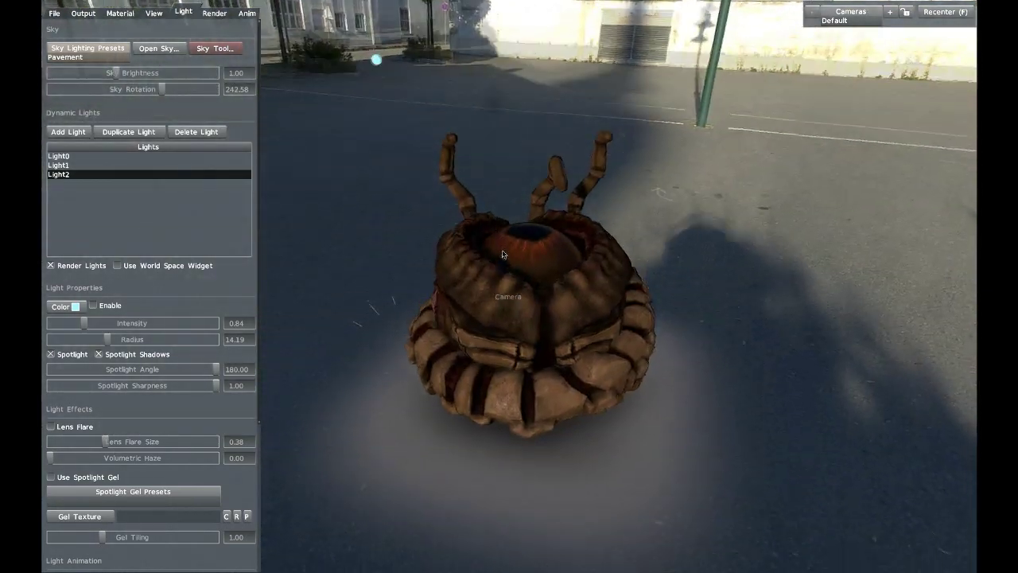
- Apply the Cathedral sky lighting preset and view the monster in the surroundings
{"action": "left_click", "coordinate": [102, 51]}
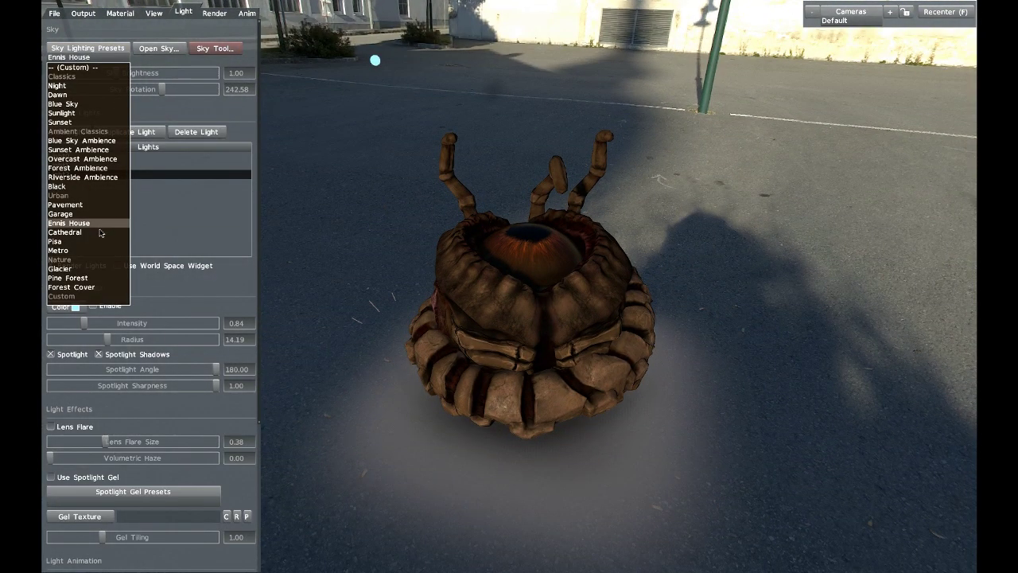
{"action": "left_click", "coordinate": [63, 229]}
{"action": "mouse_move", "coordinate": [589, 265]}
{"action": "left_mouse_down"}
{"action": "mouse_move", "coordinate": [817, 265]}
{"action": "mouse_move", "coordinate": [566, 233]}
{"action": "mouse_move", "coordinate": [660, 233]}
{"action": "mouse_move", "coordinate": [595, 260]}
{"action": "left_mouse_up"}
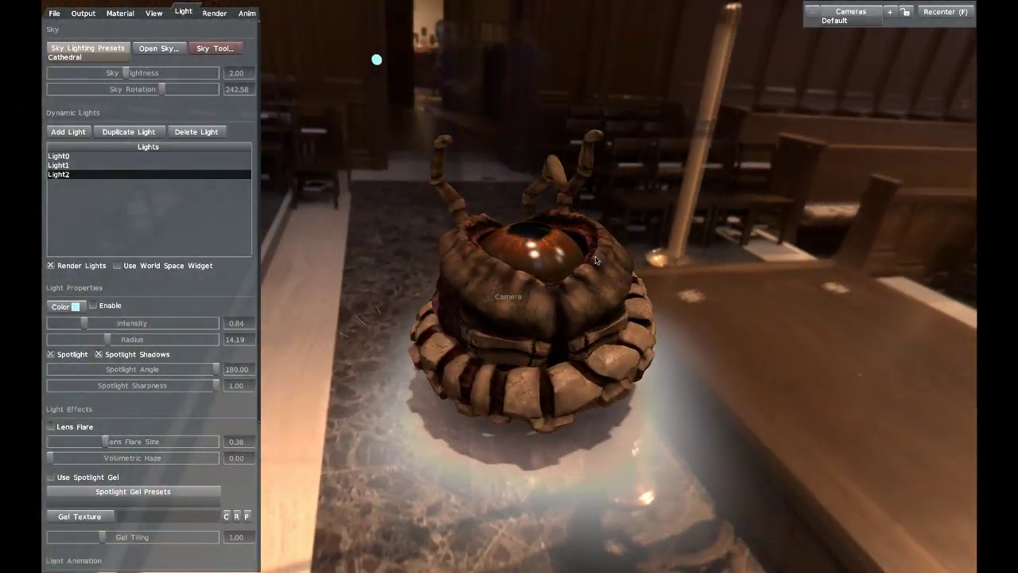
- Stop drawing the skybox behind the monster and rotate the Cathedral sky lighting to about 236.58
{"action": "left_click", "coordinate": [155, 13]}
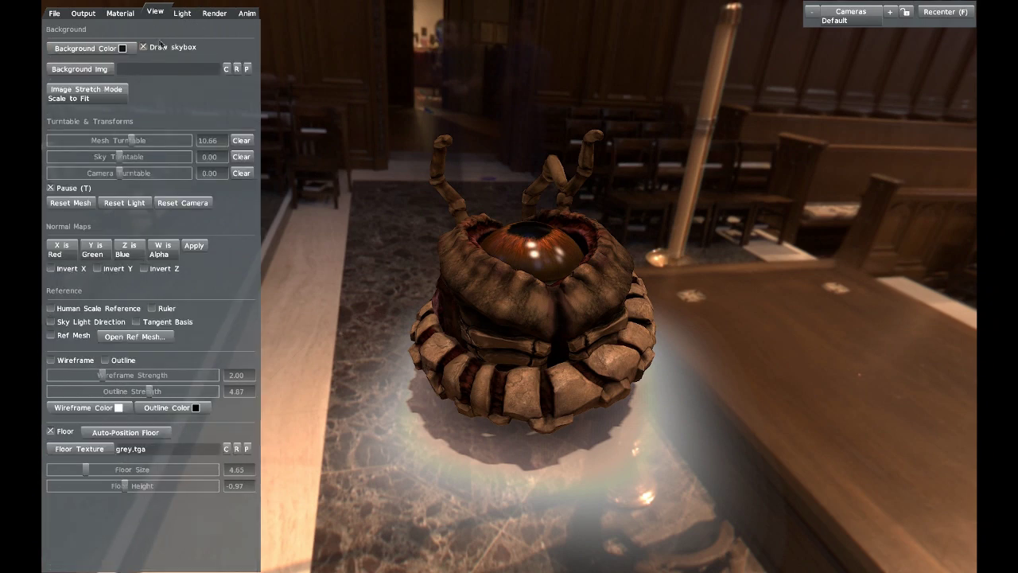
{"action": "left_click", "coordinate": [146, 47]}
{"action": "left_click", "coordinate": [182, 13]}
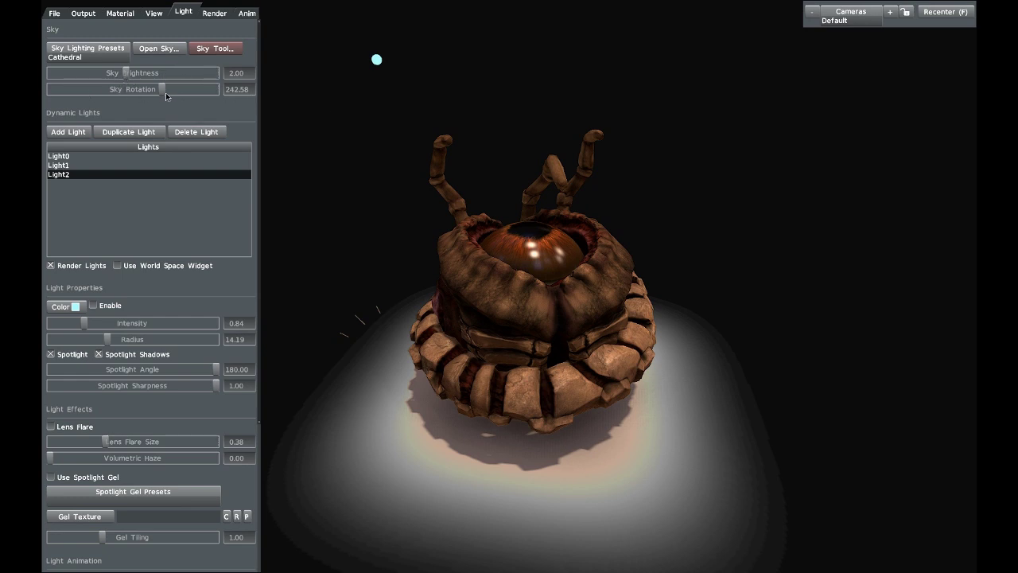
{"action": "left_click_drag", "start_coordinate": [421, 125], "coordinate": [211, 83], "text": "shift"}
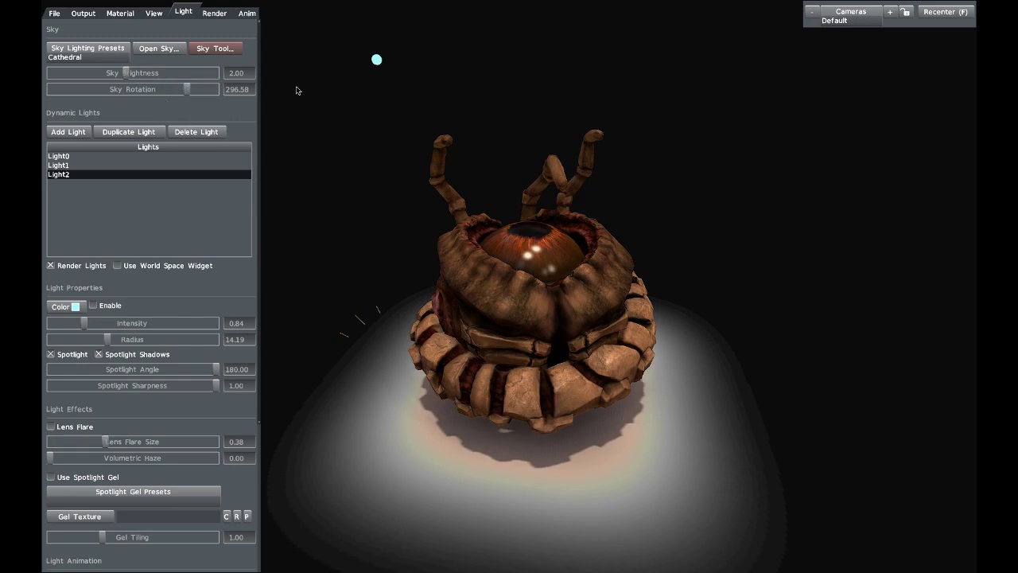
{"action": "left_click_drag", "start_coordinate": [493, 123], "coordinate": [457, 125], "text": "shift"}
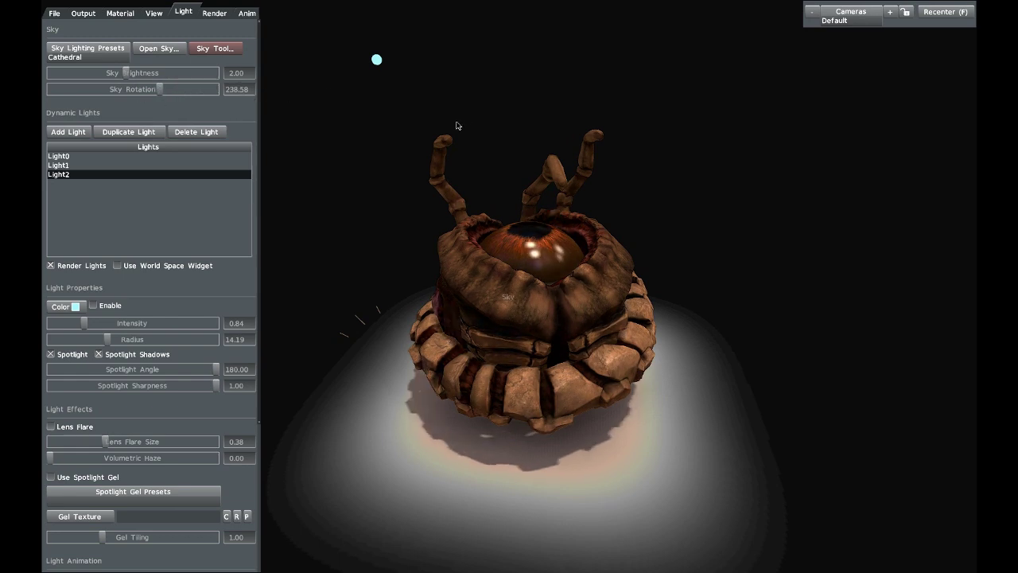
- Go through the dynamic lights, enable Light2, and orbit around the monster to see its lighting
{"action": "left_click", "coordinate": [83, 165]}
{"action": "left_click", "coordinate": [79, 157]}
{"action": "left_click", "coordinate": [78, 164]}
{"action": "left_click", "coordinate": [78, 157]}
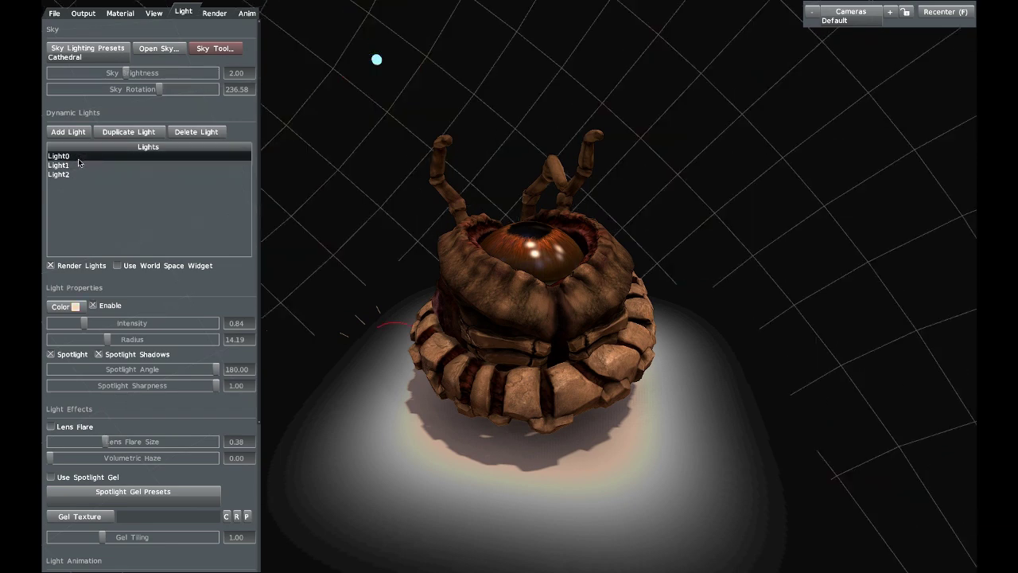
{"action": "left_click_drag", "start_coordinate": [404, 193], "coordinate": [413, 155]}
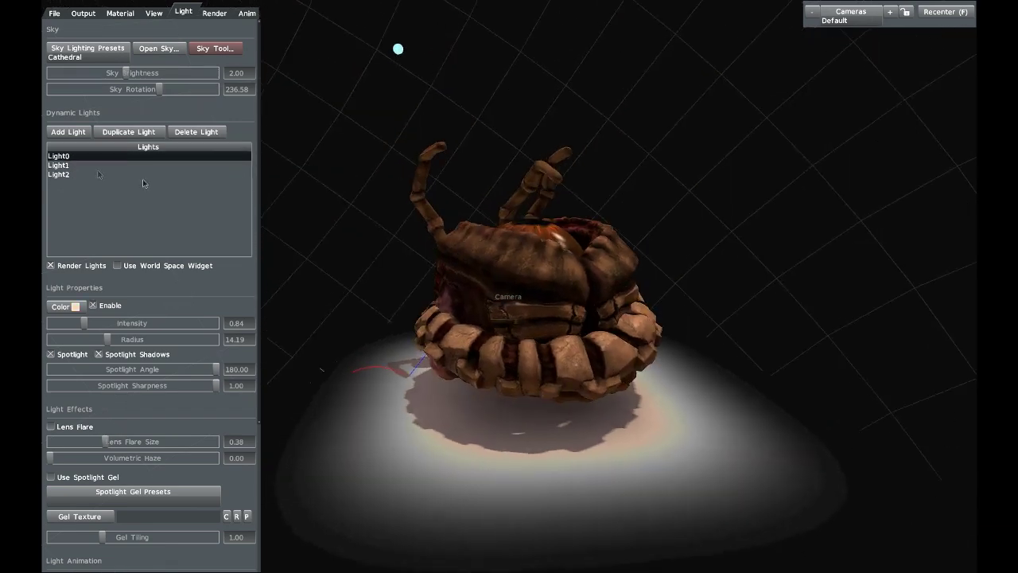
{"action": "left_click", "coordinate": [83, 166]}
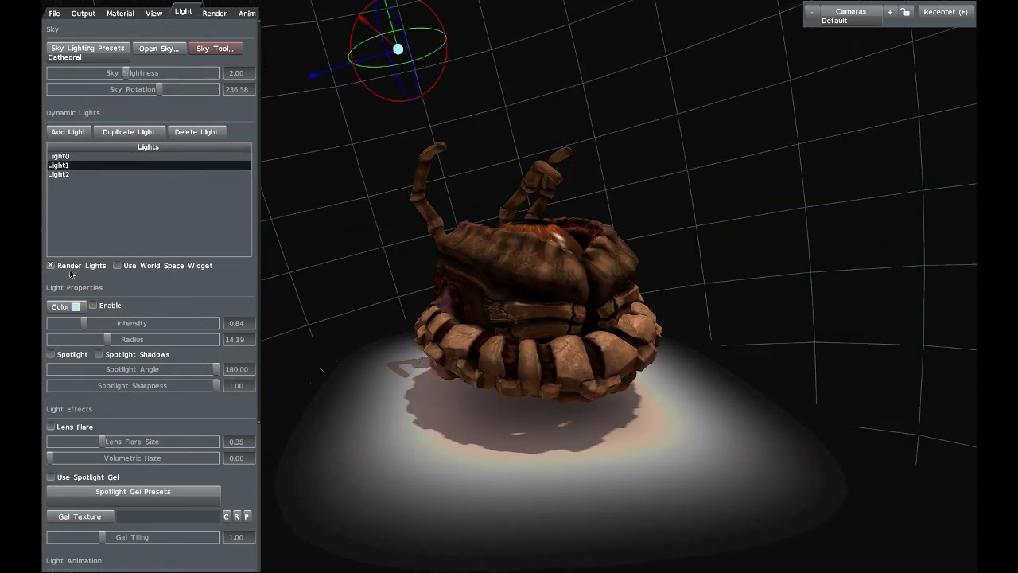
{"action": "left_click", "coordinate": [93, 307]}
{"action": "left_click", "coordinate": [59, 174]}
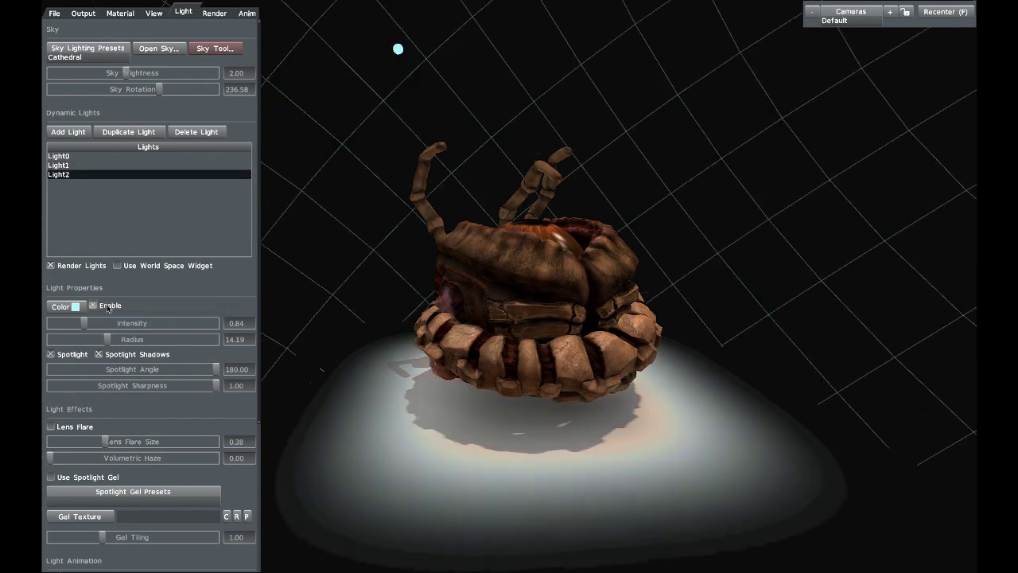
{"action": "left_click_drag", "start_coordinate": [506, 255], "coordinate": [466, 251]}
{"action": "left_click_drag", "start_coordinate": [607, 266], "coordinate": [455, 299]}
{"action": "left_click_drag", "start_coordinate": [518, 232], "coordinate": [557, 238]}
- Select Light0 and look through its light properties, effects and animation settings
{"action": "left_click", "coordinate": [127, 164]}
{"action": "left_click", "coordinate": [128, 156]}
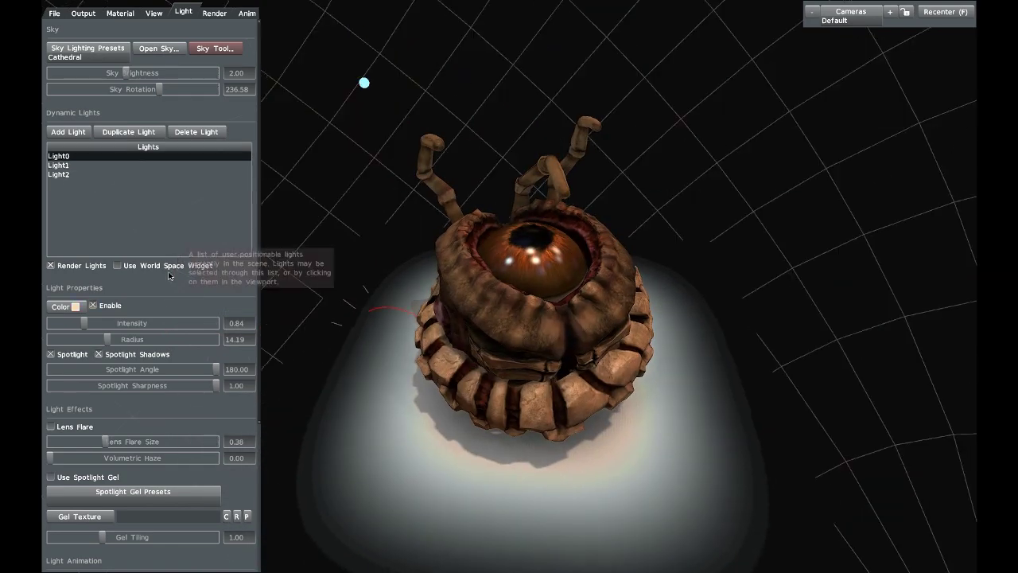
{"action": "scroll", "coordinate": [167, 279], "scroll_direction": "down", "scroll_amount": 2}
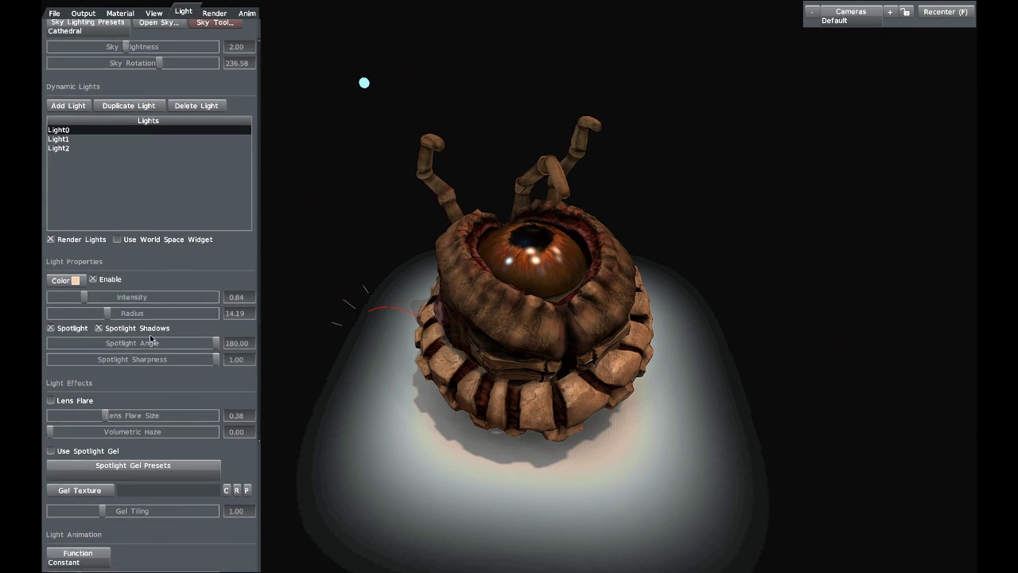
{"action": "left_click_drag", "start_coordinate": [575, 297], "coordinate": [648, 291]}
{"action": "scroll", "coordinate": [71, 280], "scroll_direction": "down", "scroll_amount": 1}
{"action": "scroll", "coordinate": [209, 355], "scroll_direction": "down", "scroll_amount": 4}
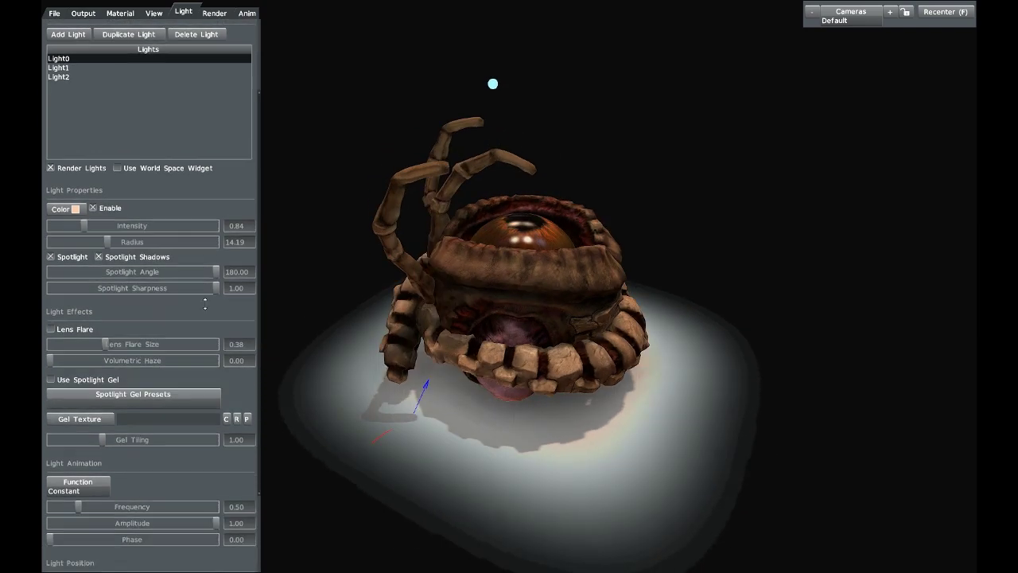
- Turn on the lens flare for Light0 and orbit around the light to view the flare
{"action": "left_click", "coordinate": [53, 314]}
{"action": "left_click_drag", "start_coordinate": [429, 395], "coordinate": [303, 234]}
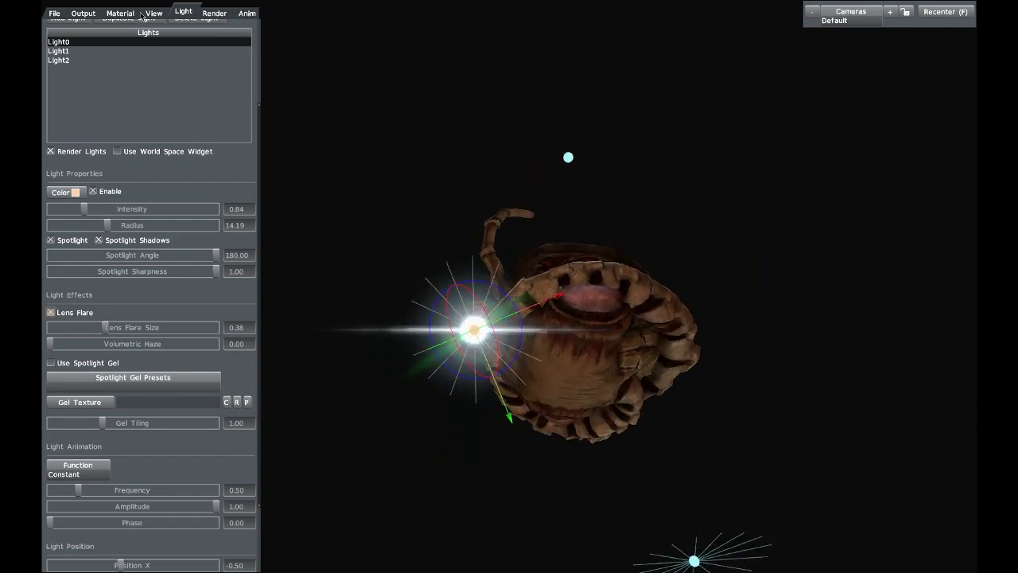
{"action": "left_click", "coordinate": [153, 13]}
{"action": "left_click_drag", "start_coordinate": [569, 242], "coordinate": [660, 357]}
{"action": "left_click_drag", "start_coordinate": [503, 383], "coordinate": [477, 413]}
- Turn off the lens flare for Light0 and bring the monster back into view
{"action": "left_click", "coordinate": [184, 13]}
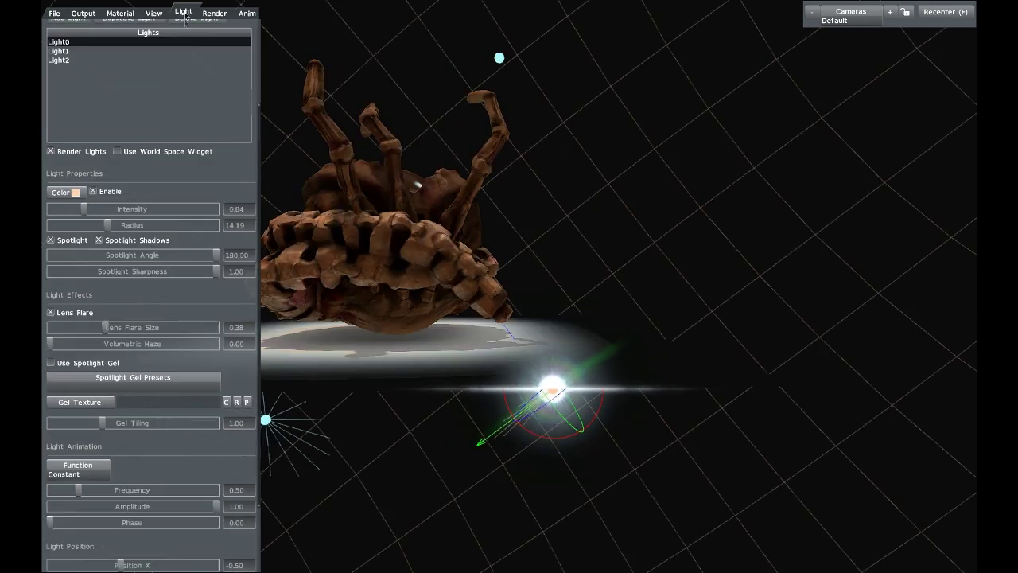
{"action": "left_click", "coordinate": [73, 315]}
{"action": "left_click_drag", "start_coordinate": [445, 226], "coordinate": [668, 314]}
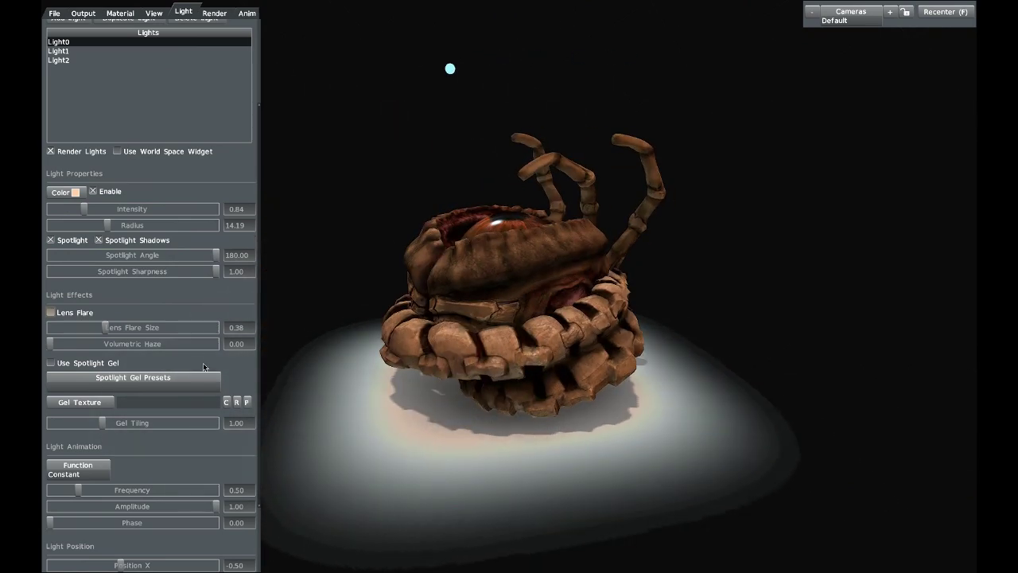
- Look over Light0's position and rotation settings and examine the lit monster from several angles
{"action": "scroll", "coordinate": [203, 366], "scroll_direction": "down", "scroll_amount": 5}
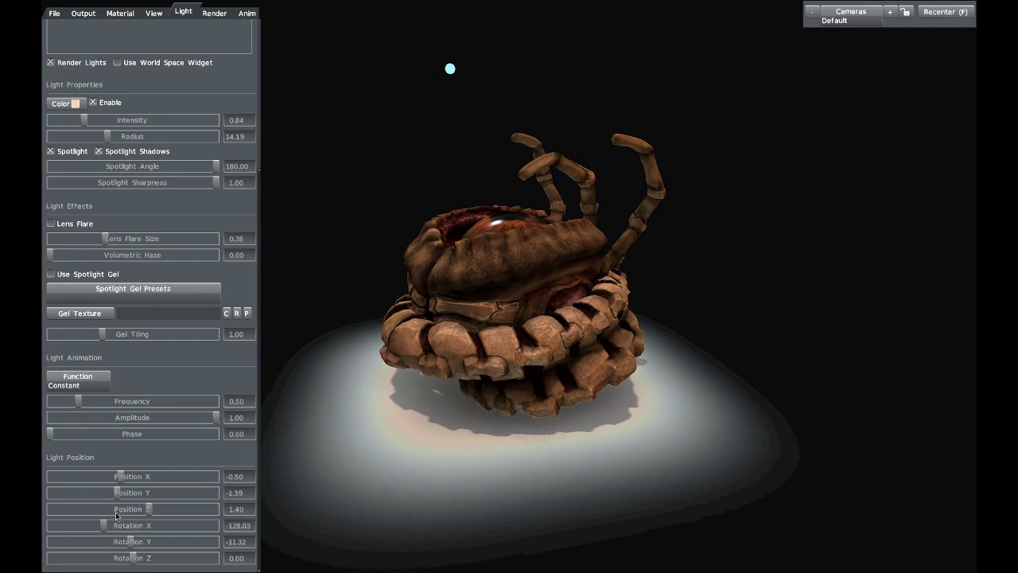
{"action": "left_click_drag", "start_coordinate": [537, 264], "coordinate": [278, 350]}
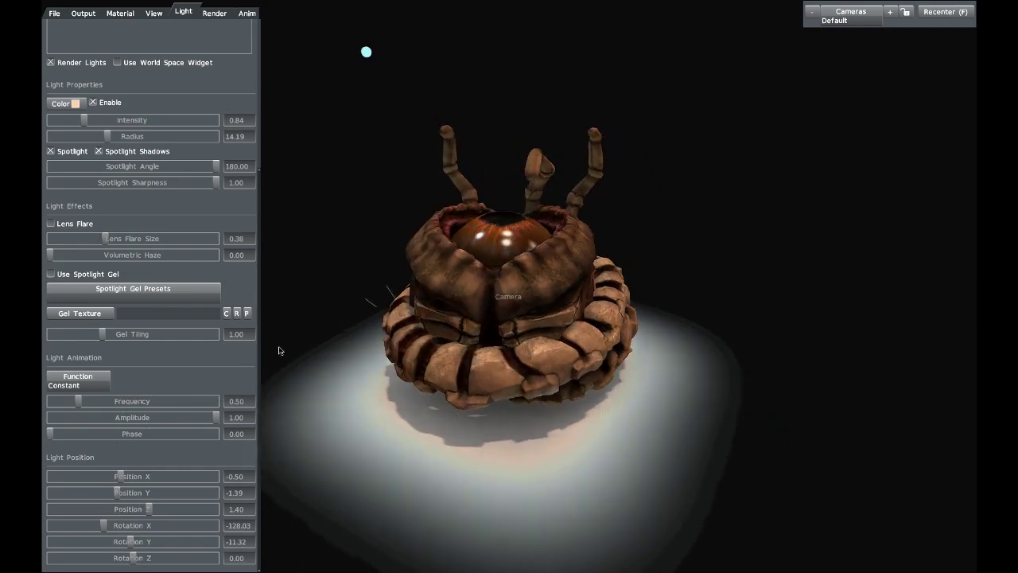
{"action": "scroll", "coordinate": [215, 276], "scroll_direction": "up", "scroll_amount": 5}
{"action": "scroll", "coordinate": [214, 275], "scroll_direction": "up", "scroll_amount": 5}
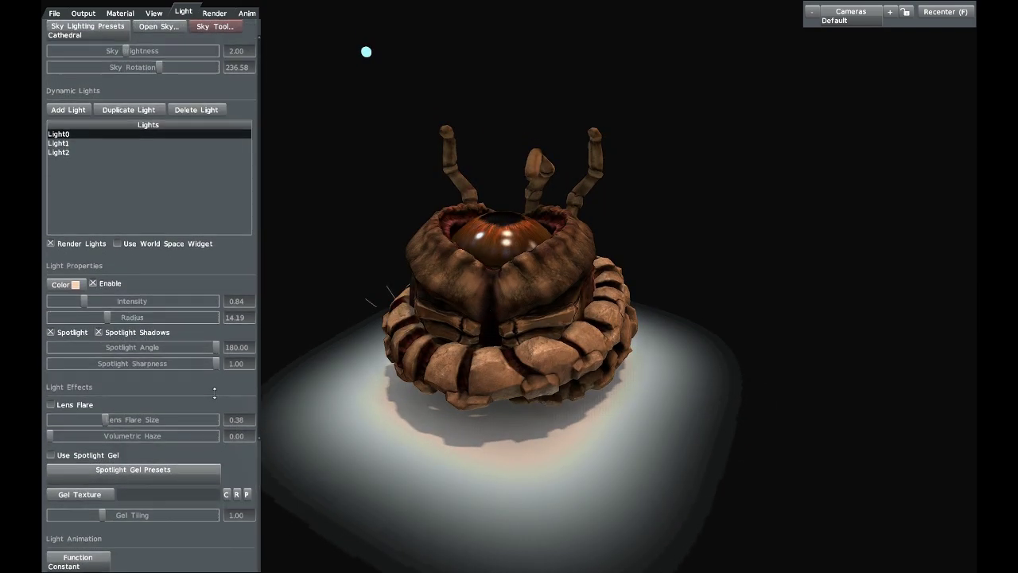
{"action": "mouse_move", "coordinate": [402, 94]}
{"action": "left_mouse_down"}
{"action": "mouse_move", "coordinate": [445, 113]}
{"action": "mouse_move", "coordinate": [145, 60]}
{"action": "left_mouse_up"}
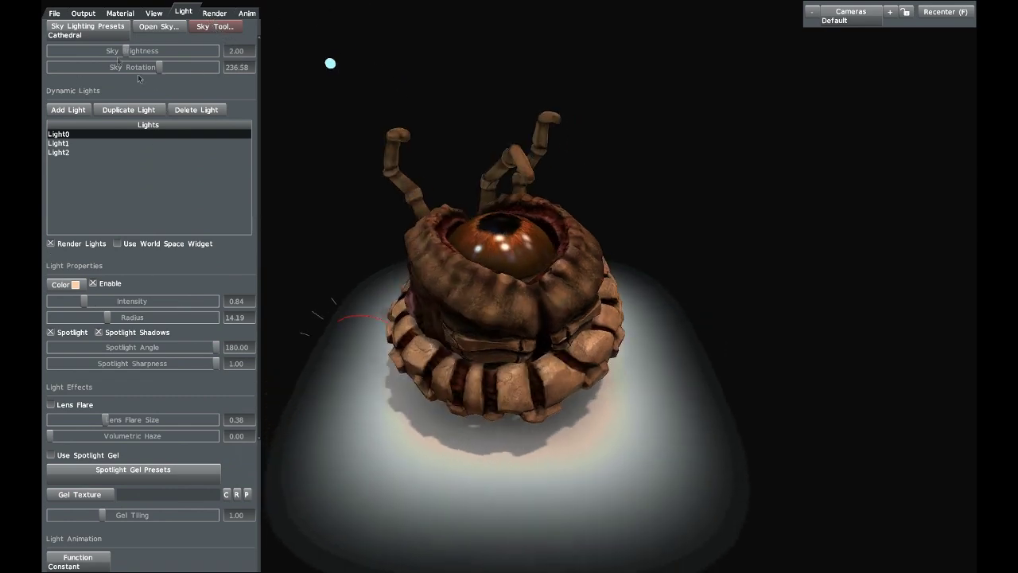
{"action": "left_click_drag", "start_coordinate": [590, 110], "coordinate": [541, 102]}
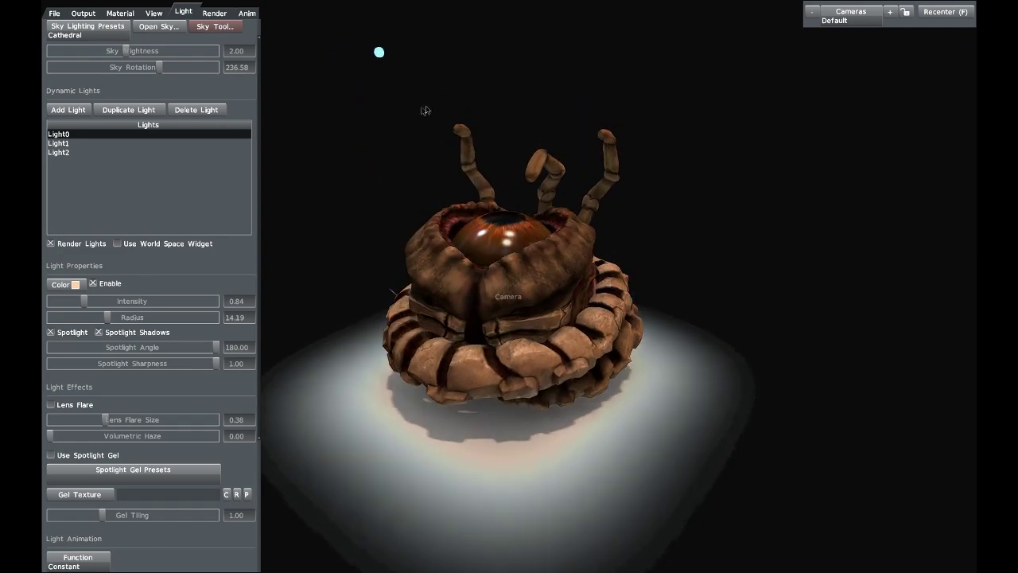
{"action": "mouse_move", "coordinate": [427, 114]}
{"action": "left_mouse_down"}
{"action": "mouse_move", "coordinate": [438, 141]}
{"action": "mouse_move", "coordinate": [435, 107]}
{"action": "left_mouse_up"}
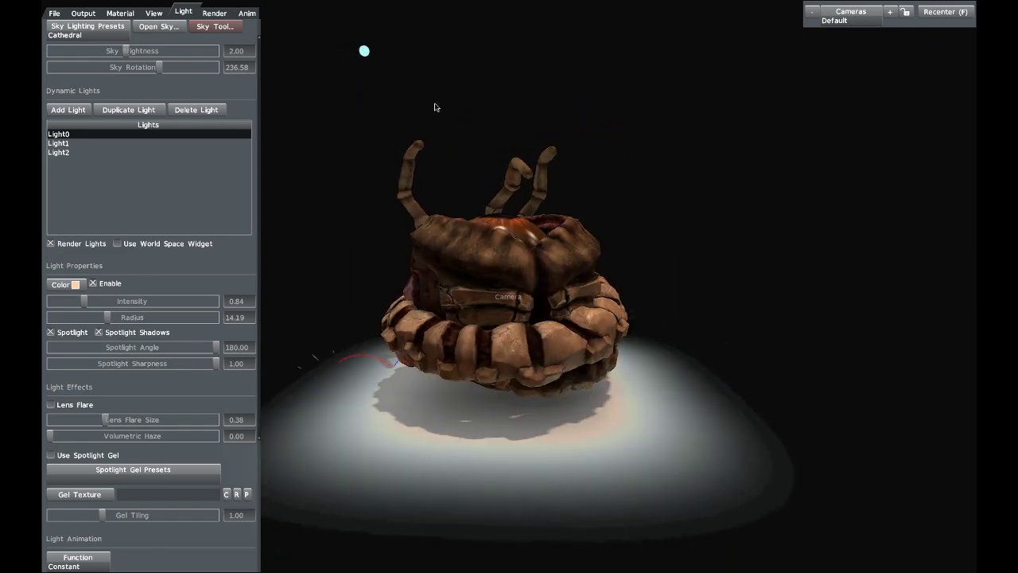
- Open the render settings and view the monster in the Diffuse Channel and Specular Channel render views
{"action": "left_click", "coordinate": [212, 13]}
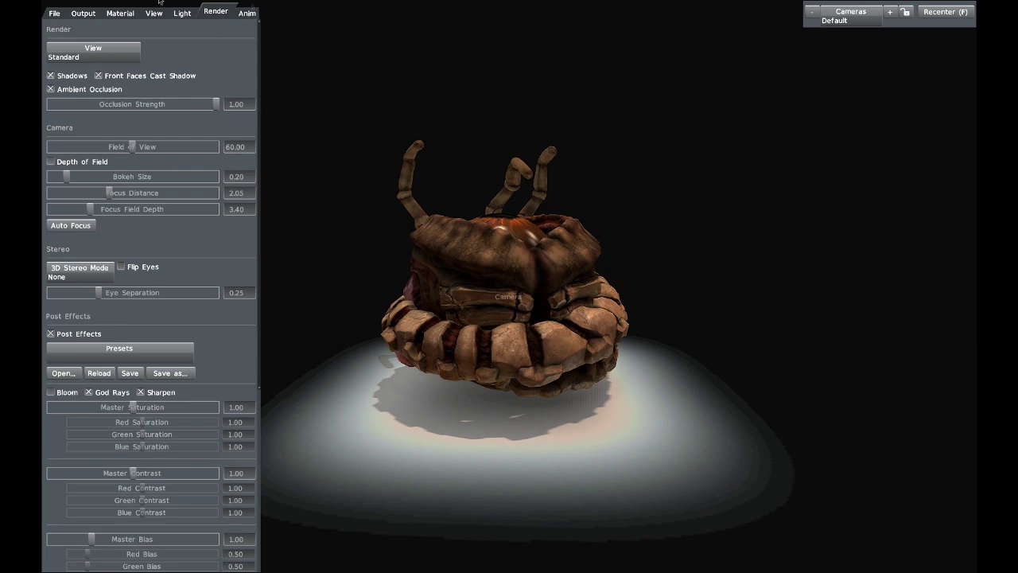
{"action": "left_click", "coordinate": [93, 48]}
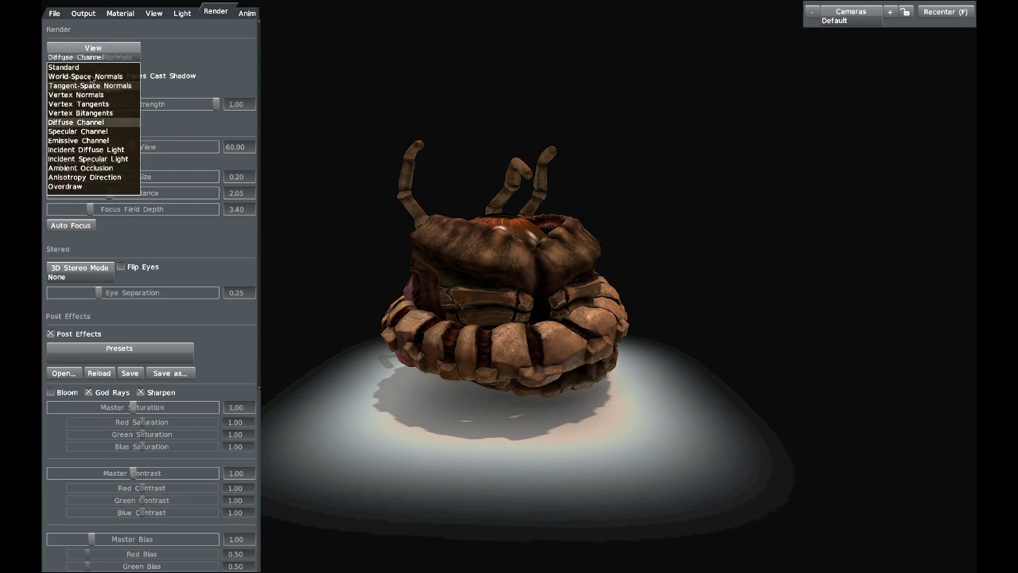
{"action": "left_click", "coordinate": [96, 123]}
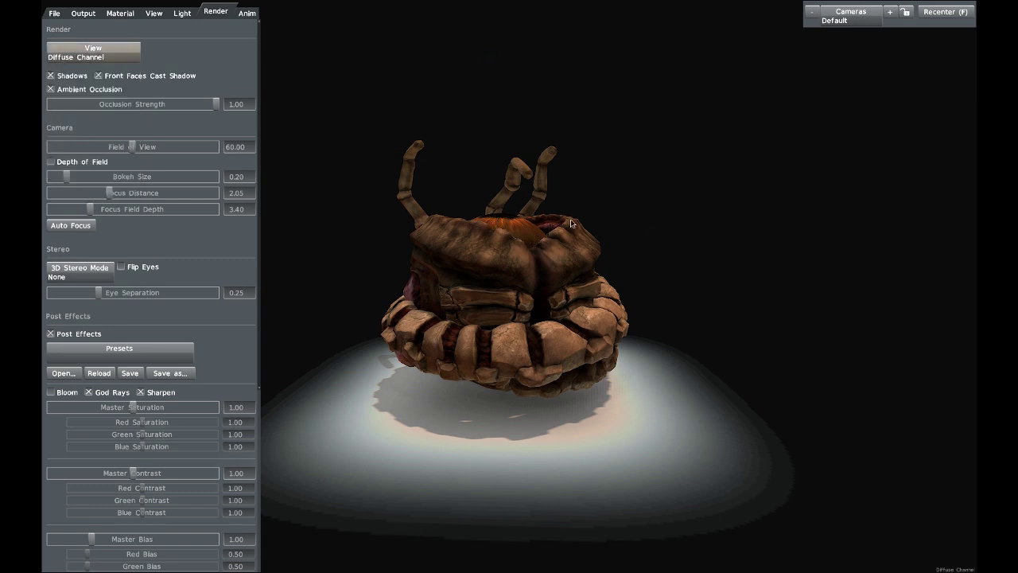
{"action": "left_click_drag", "start_coordinate": [574, 221], "coordinate": [641, 211]}
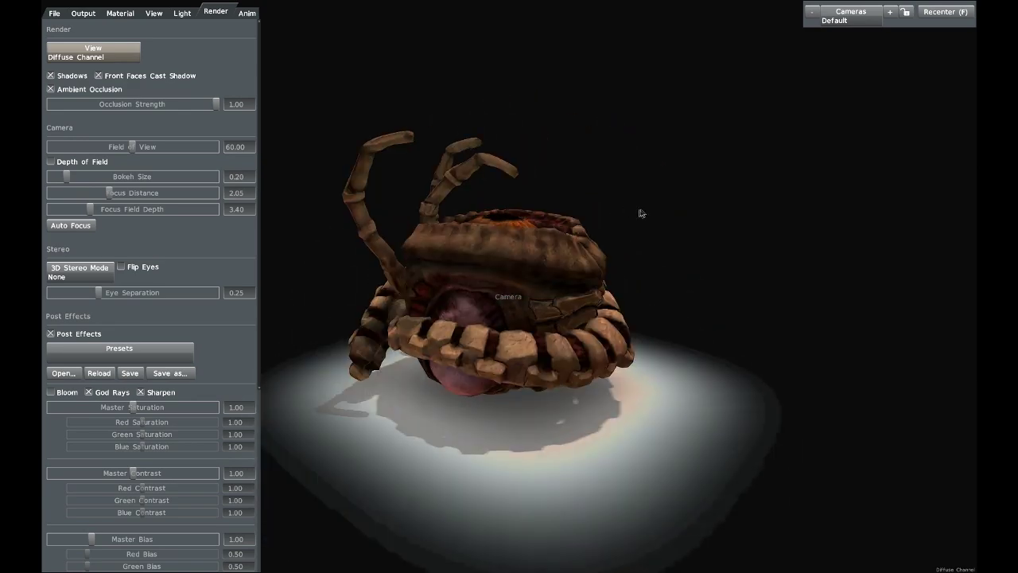
{"action": "left_click", "coordinate": [105, 48]}
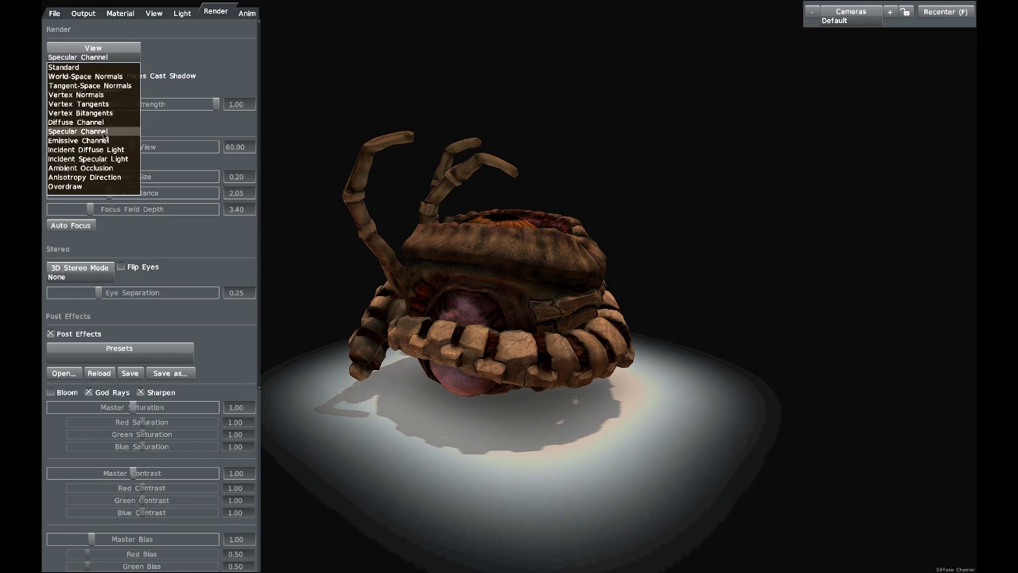
{"action": "left_click", "coordinate": [104, 134]}
{"action": "left_click_drag", "start_coordinate": [636, 232], "coordinate": [451, 217]}
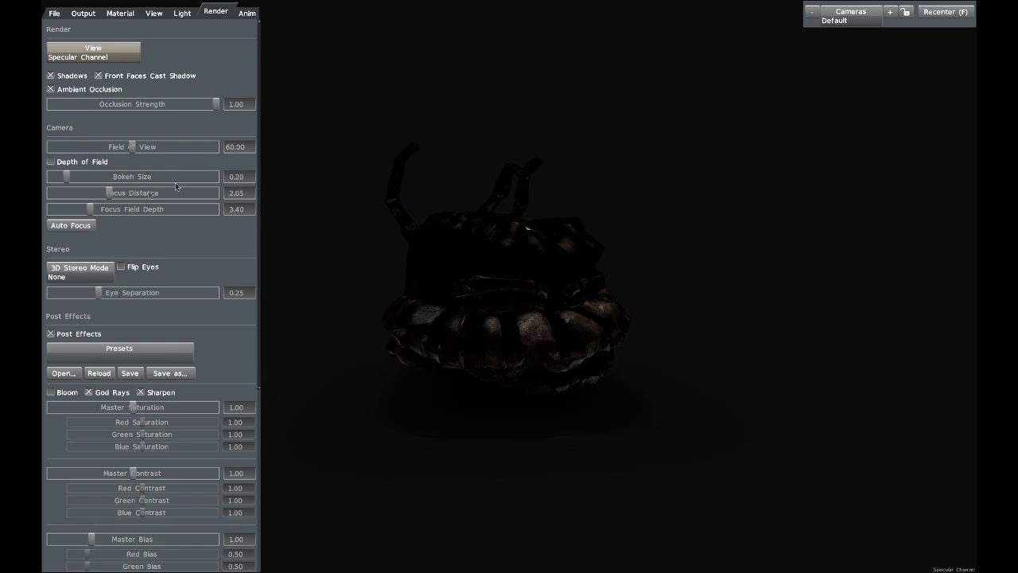
- Switch the render view to Ambient Occlusion and examine the monster from different sides
{"action": "left_click", "coordinate": [109, 59]}
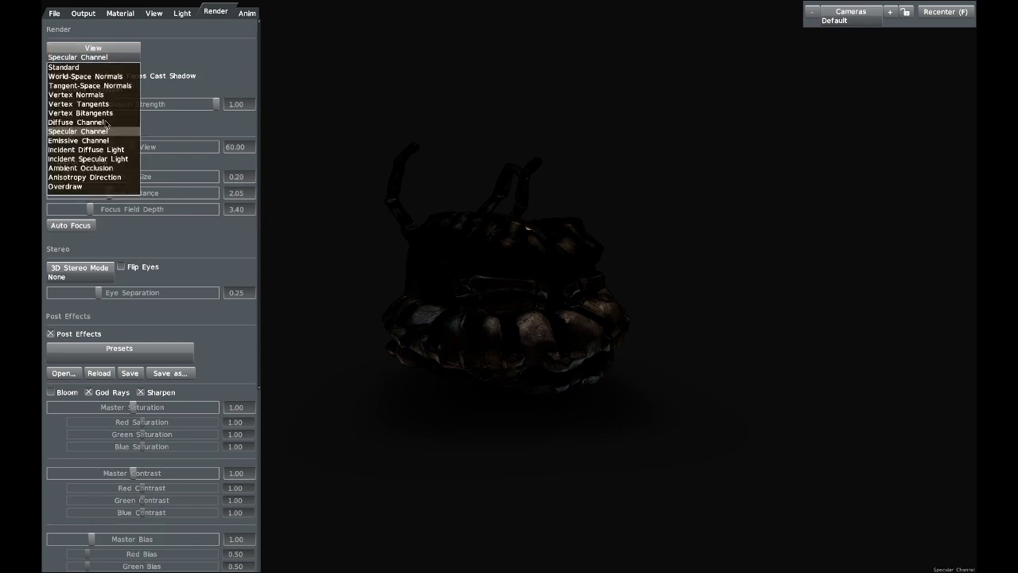
{"action": "left_click", "coordinate": [109, 168]}
{"action": "left_click_drag", "start_coordinate": [481, 180], "coordinate": [447, 276]}
{"action": "left_click_drag", "start_coordinate": [416, 205], "coordinate": [646, 167]}
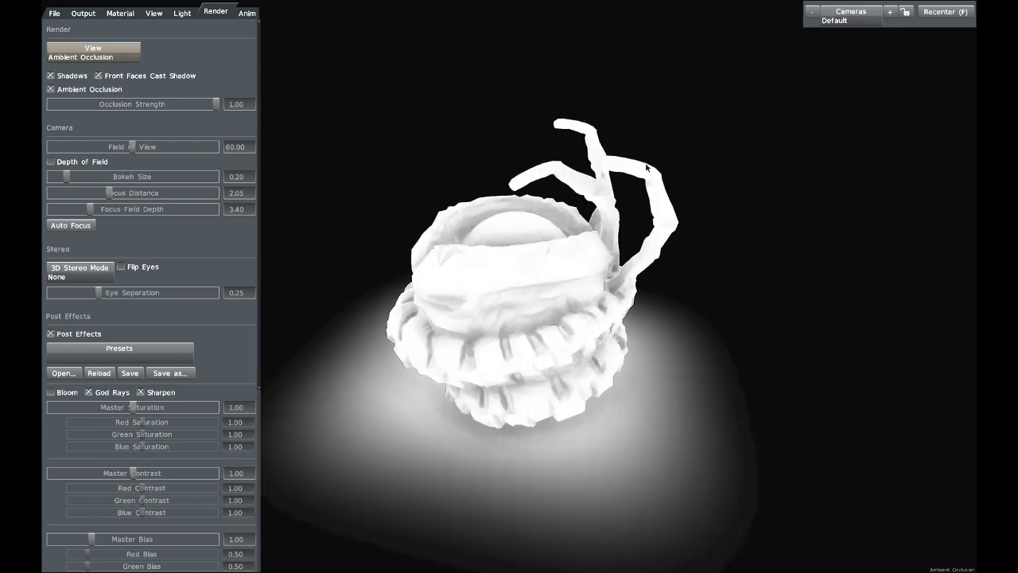
- Show the monster in the World-Space Normals and Tangent-Space Normals render views and look at it from another side
{"action": "left_click", "coordinate": [110, 52]}
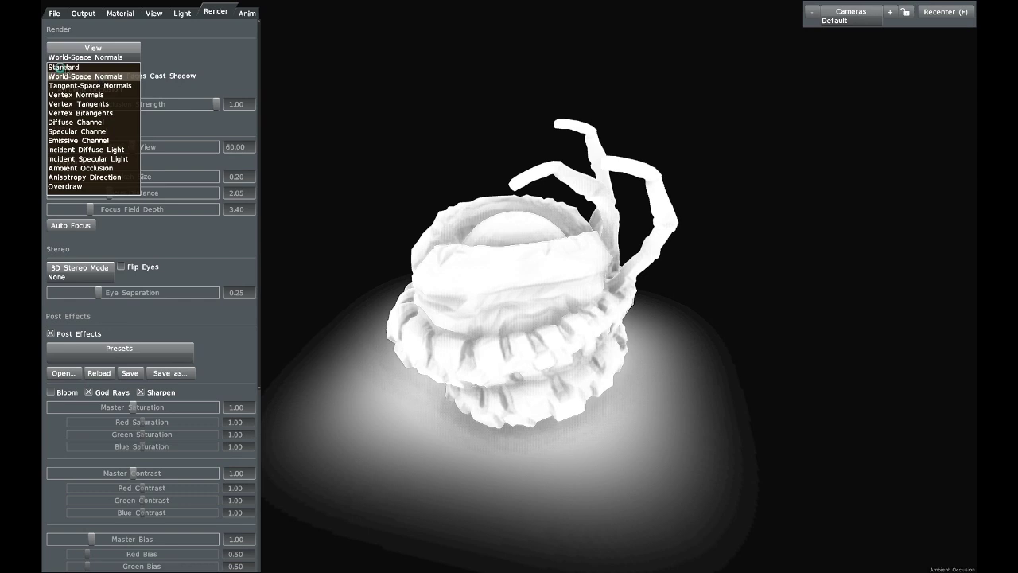
{"action": "left_click", "coordinate": [102, 77]}
{"action": "scroll", "coordinate": [119, 51], "scroll_direction": "down", "scroll_amount": 1}
{"action": "left_click", "coordinate": [119, 51]}
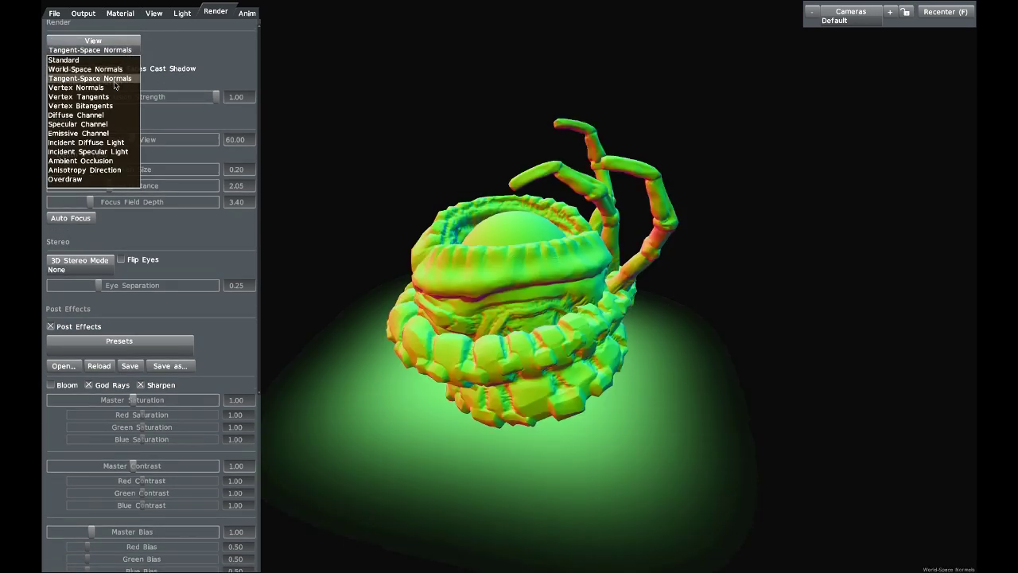
{"action": "left_click", "coordinate": [113, 79]}
{"action": "left_click_drag", "start_coordinate": [589, 187], "coordinate": [716, 166]}
- Set the render view back to Standard and bring the monster's front into view
{"action": "left_click", "coordinate": [104, 41]}
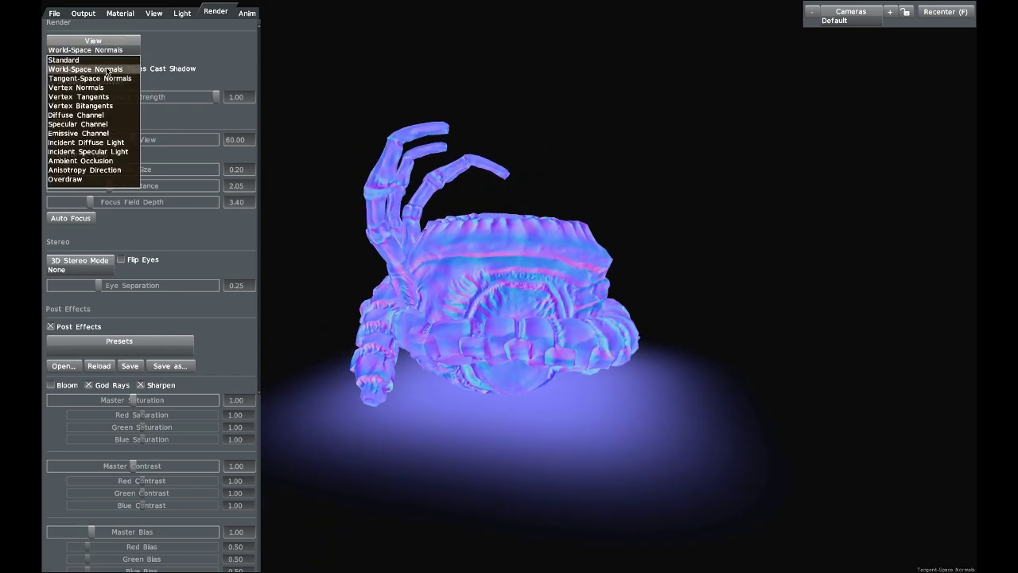
{"action": "left_click", "coordinate": [80, 56]}
{"action": "left_click_drag", "start_coordinate": [606, 219], "coordinate": [693, 247]}
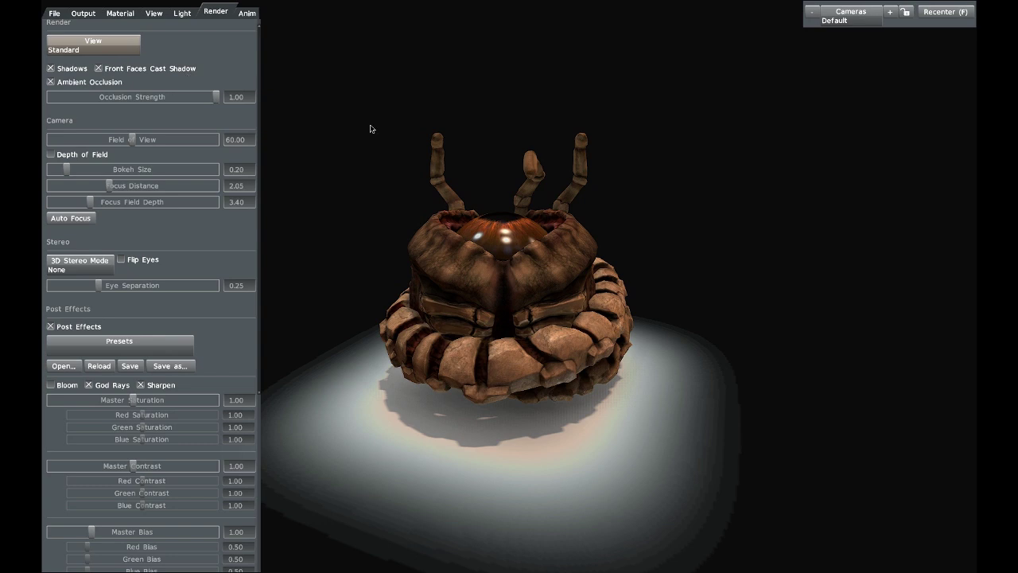
- Turn shadows off, inspect the monster and floor from another side, and turn shadows back on
{"action": "left_click", "coordinate": [51, 69]}
{"action": "left_click_drag", "start_coordinate": [459, 151], "coordinate": [652, 143]}
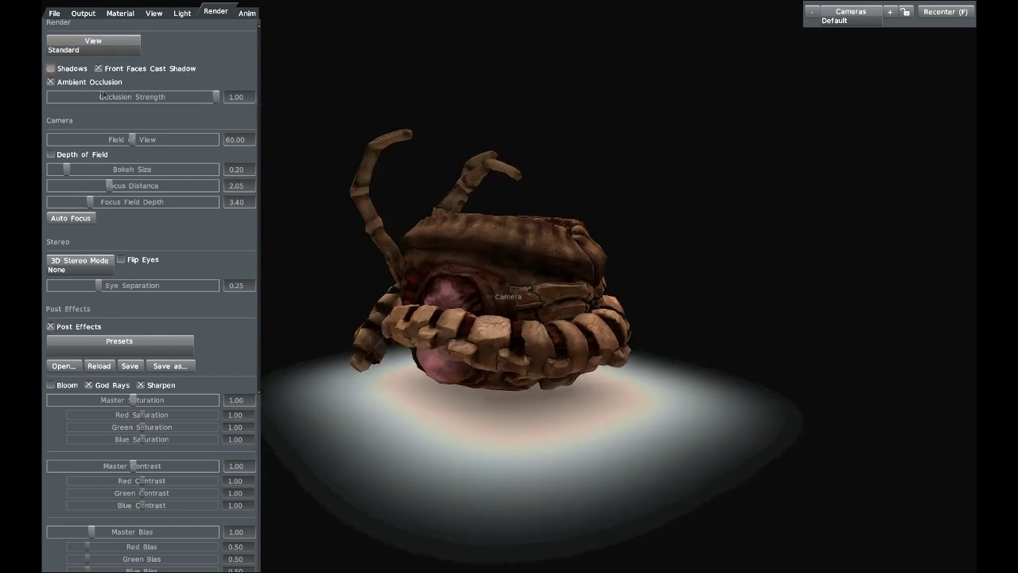
{"action": "left_click", "coordinate": [51, 70]}
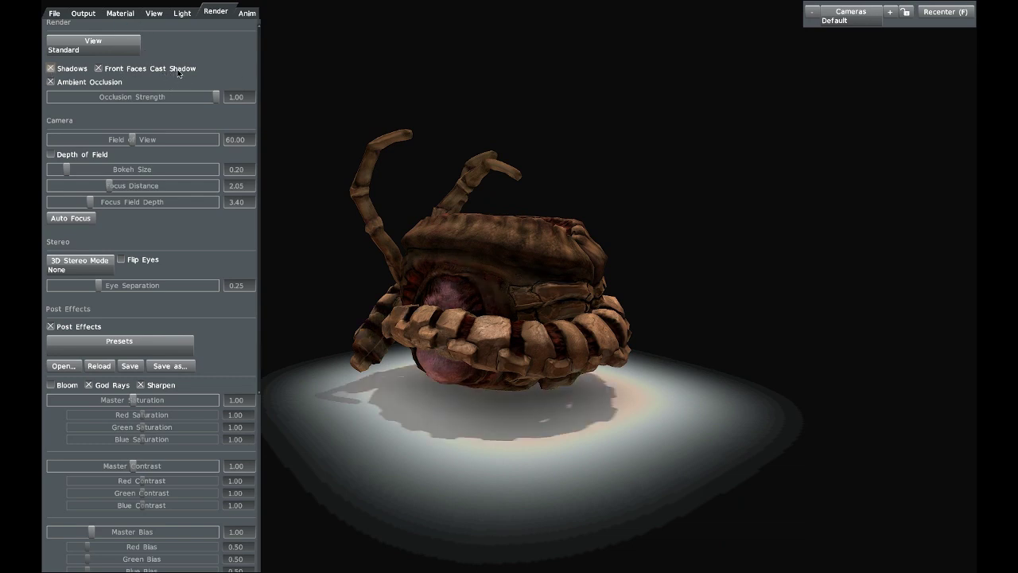
- Toggle ambient occlusion off and on, and try the occlusion strength slider, leaving it at 1.00
{"action": "left_click", "coordinate": [50, 82]}
{"action": "left_click", "coordinate": [51, 82]}
{"action": "left_click_drag", "start_coordinate": [218, 98], "coordinate": [348, 87]}
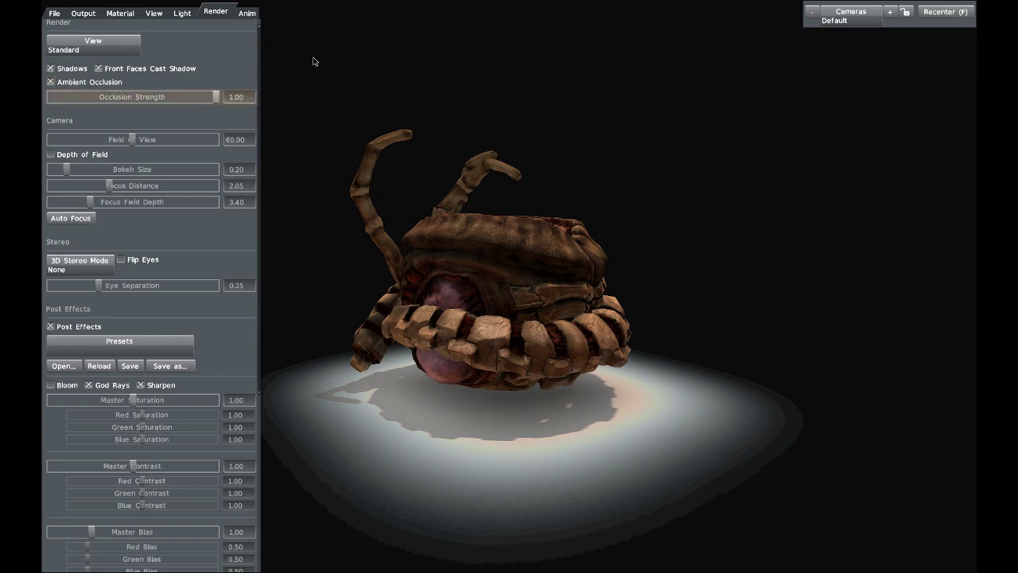
{"action": "left_click_drag", "start_coordinate": [525, 83], "coordinate": [564, 182]}
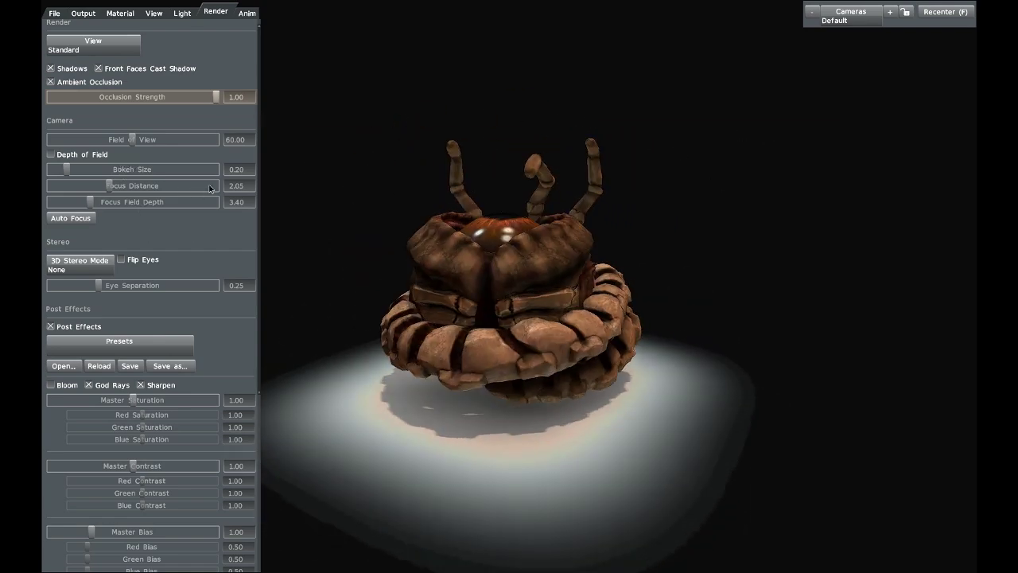
- Set the camera's field of view to 120 and examine the monster with the wider angle
{"action": "left_click", "coordinate": [239, 142]}
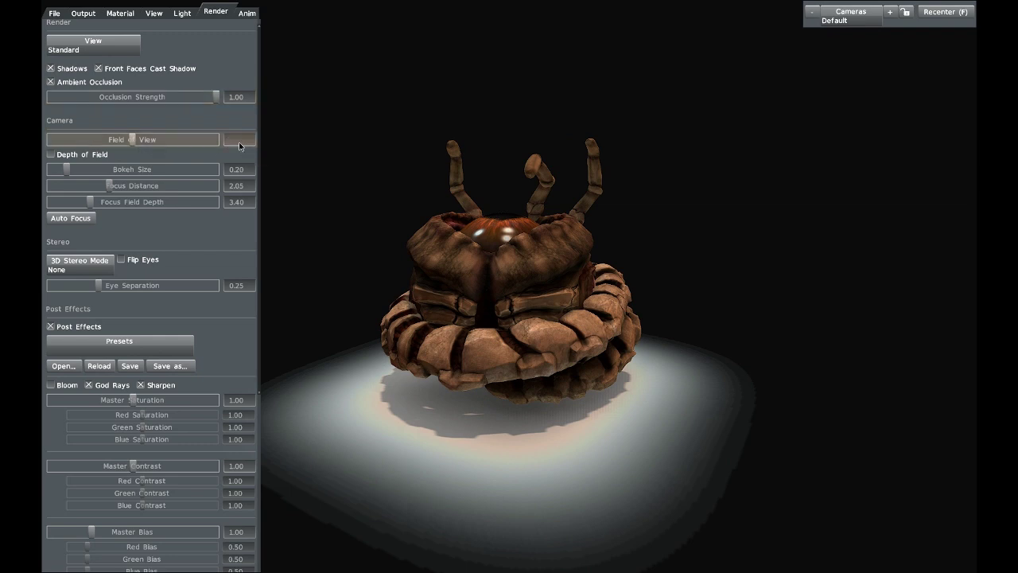
{"action": "type", "text": "12"}
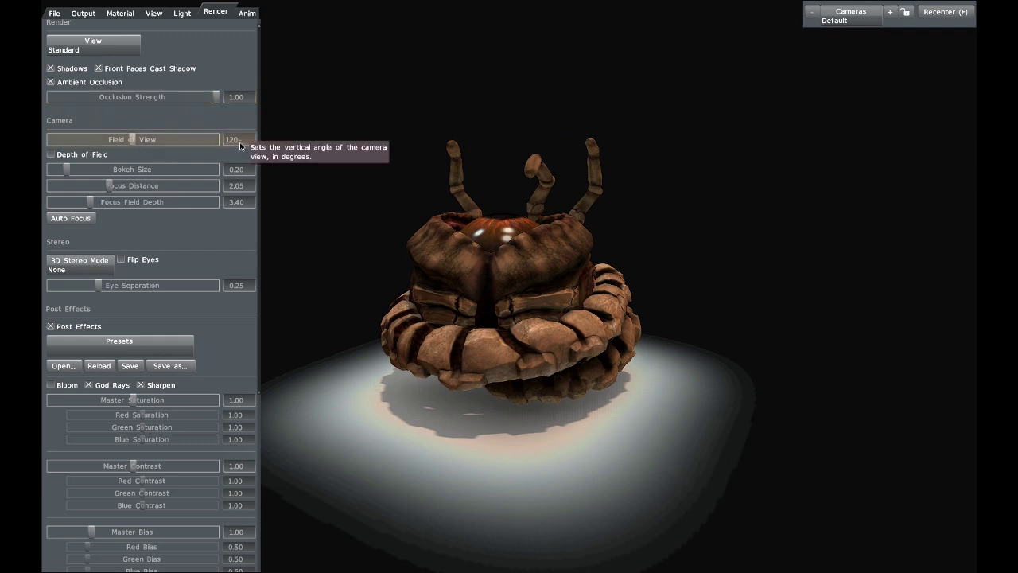
{"action": "type", "text": "0"}
{"action": "key", "text": "Return"}
{"action": "left_click_drag", "start_coordinate": [691, 220], "coordinate": [602, 353]}
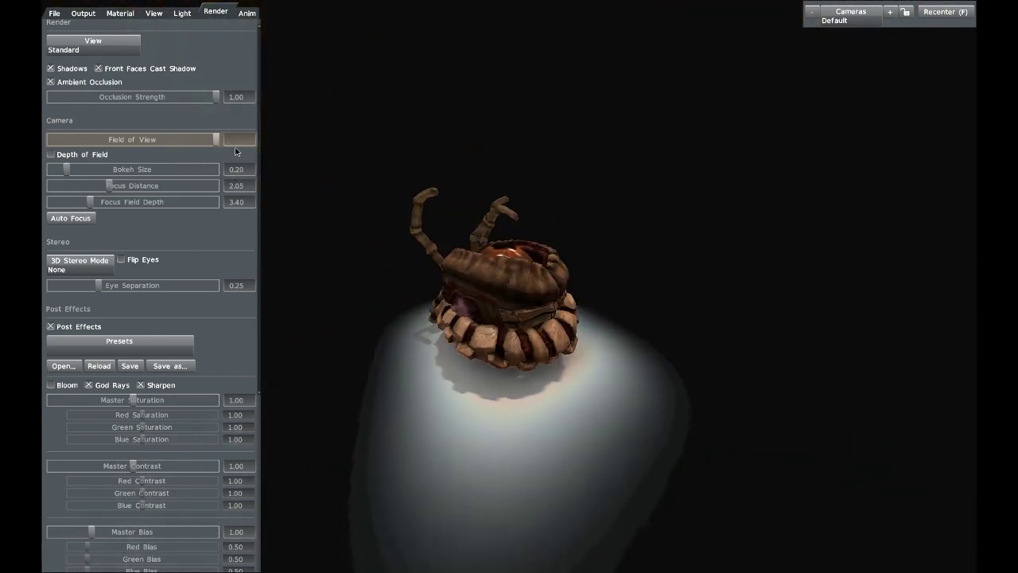
- Set the camera's field of view back to 60 and frame the whole monster again
{"action": "type", "text": "60"}
{"action": "key", "text": "Return"}
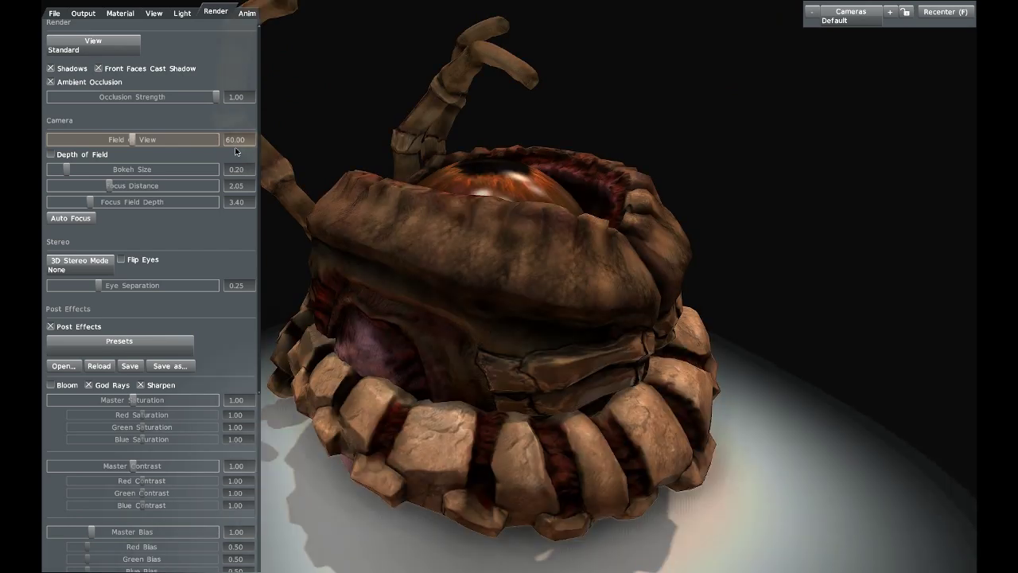
{"action": "scroll", "coordinate": [548, 240], "scroll_direction": "down", "scroll_amount": 3}
{"action": "left_click_drag", "start_coordinate": [559, 228], "coordinate": [741, 256]}
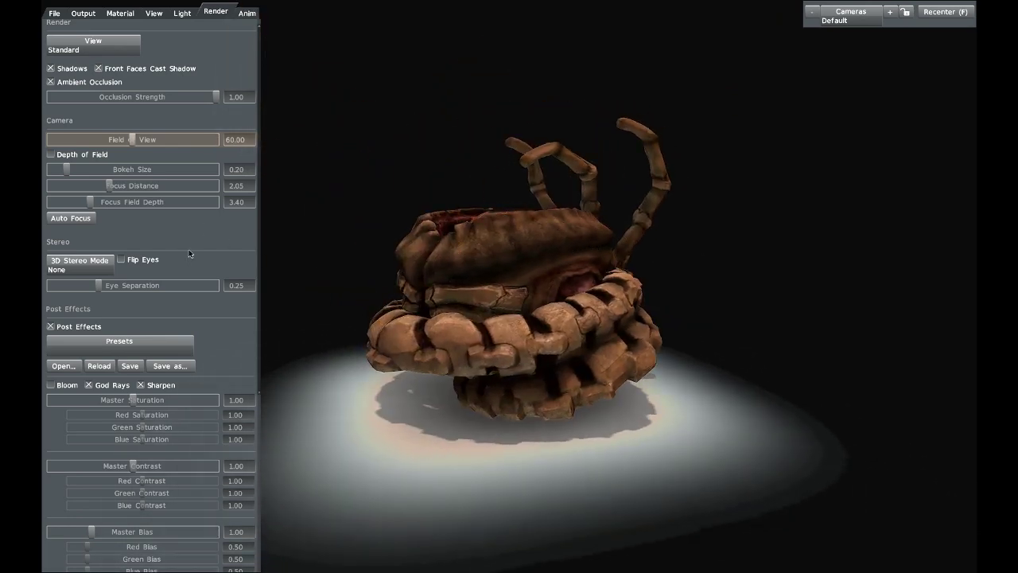
- Enable depth of field, set its focus distance to 2.42, and inspect the monster up close
{"action": "left_click", "coordinate": [50, 154]}
{"action": "left_click_drag", "start_coordinate": [613, 262], "coordinate": [540, 292]}
{"action": "right_click_drag", "start_coordinate": [540, 289], "coordinate": [504, 277]}
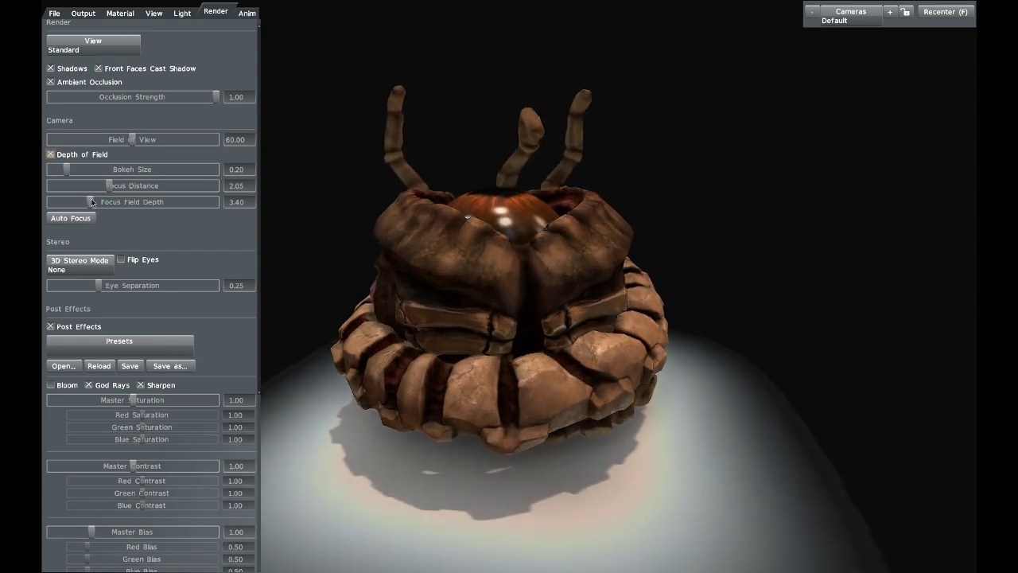
{"action": "left_click_drag", "start_coordinate": [114, 188], "coordinate": [110, 186]}
{"action": "left_click_drag", "start_coordinate": [450, 245], "coordinate": [481, 249]}
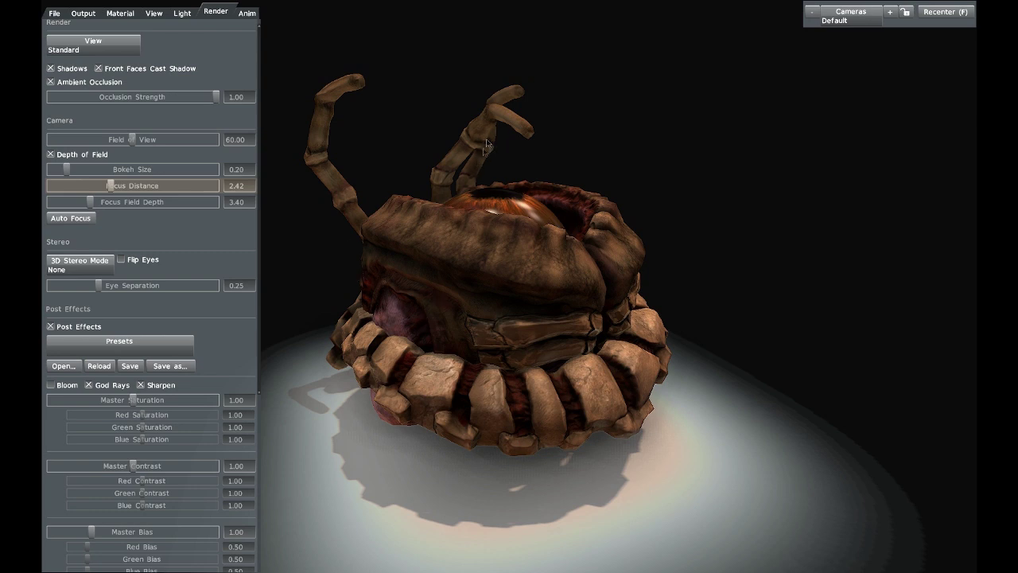
- Turn off depth of field and view the monster's eye from above
{"action": "left_click", "coordinate": [53, 156]}
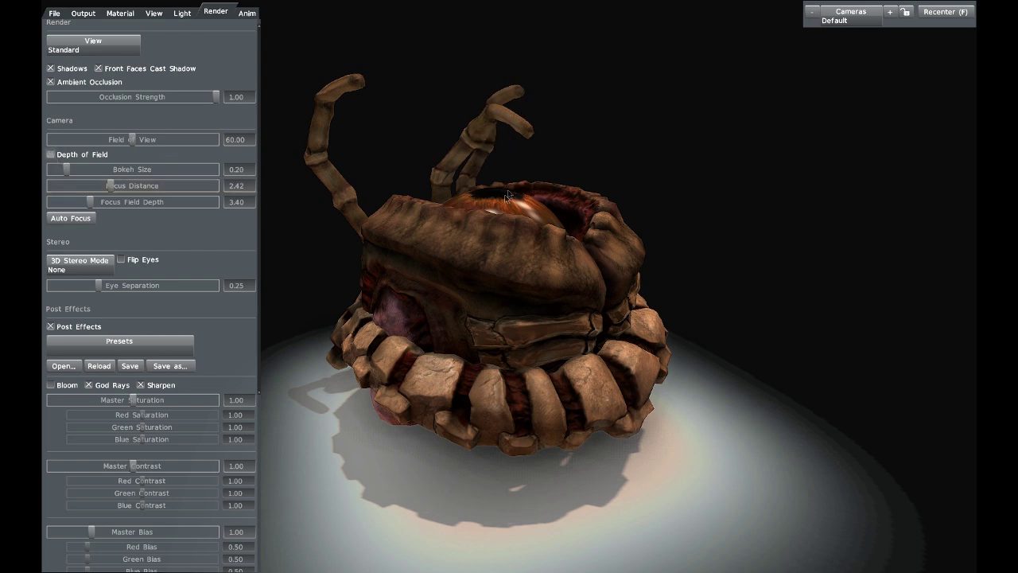
{"action": "left_click_drag", "start_coordinate": [510, 221], "coordinate": [427, 328]}
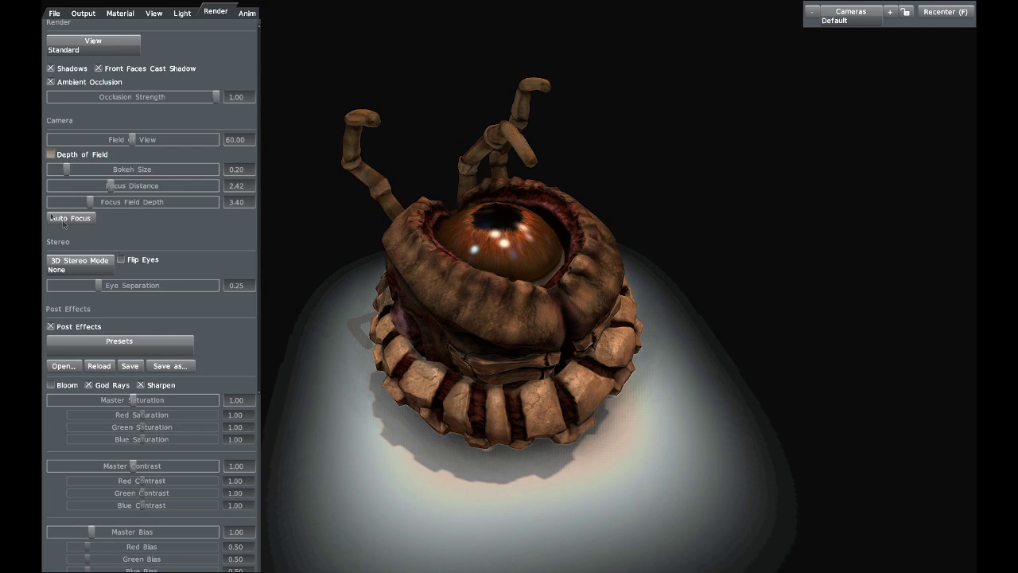
- Set the 3D stereo mode to Red/Cyan and toggle Flip Eyes on and off
{"action": "scroll", "coordinate": [130, 229], "scroll_direction": "down", "scroll_amount": 3}
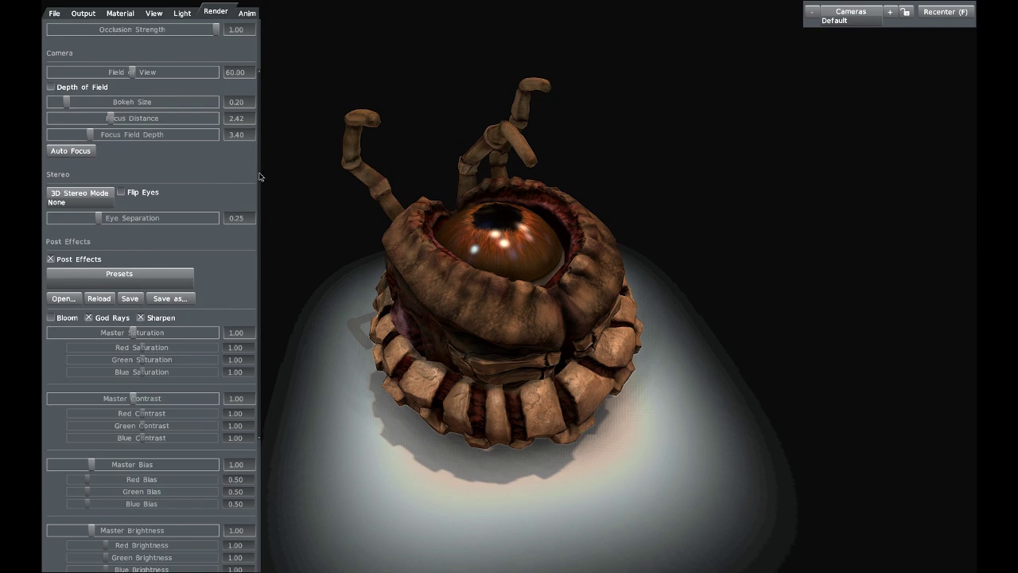
{"action": "left_click", "coordinate": [101, 199]}
{"action": "left_click", "coordinate": [94, 215]}
{"action": "left_click_drag", "start_coordinate": [436, 212], "coordinate": [465, 200]}
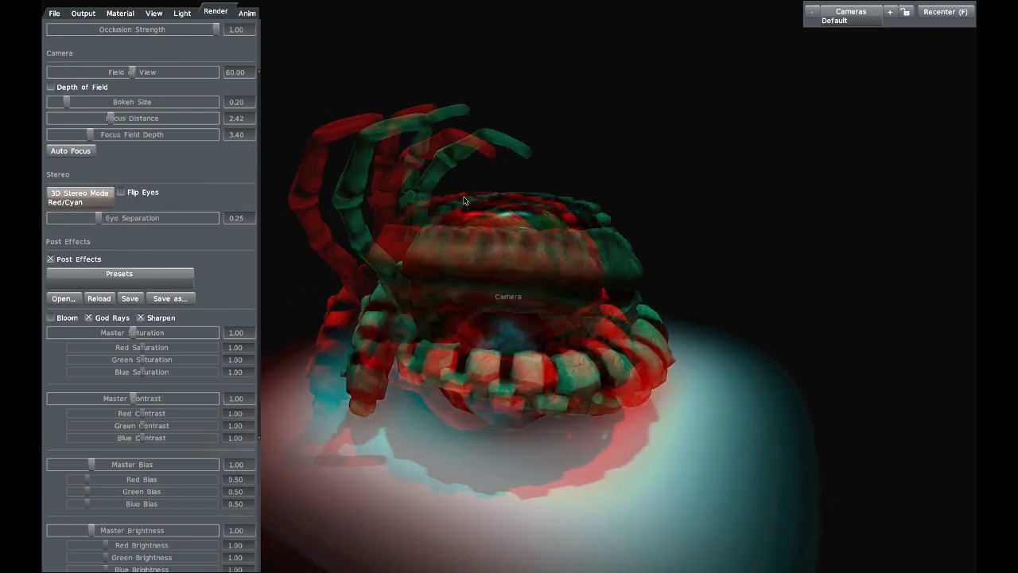
{"action": "left_click", "coordinate": [121, 191]}
{"action": "left_click", "coordinate": [120, 191]}
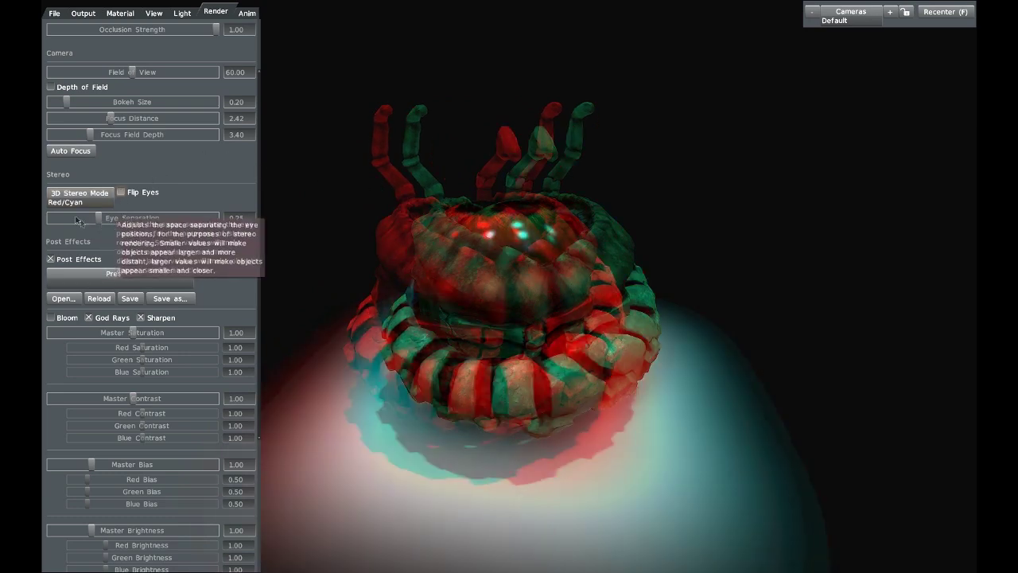
- Compare the 3D stereo mode options and set the mode back to None
{"action": "left_click", "coordinate": [89, 203]}
{"action": "left_click", "coordinate": [90, 213]}
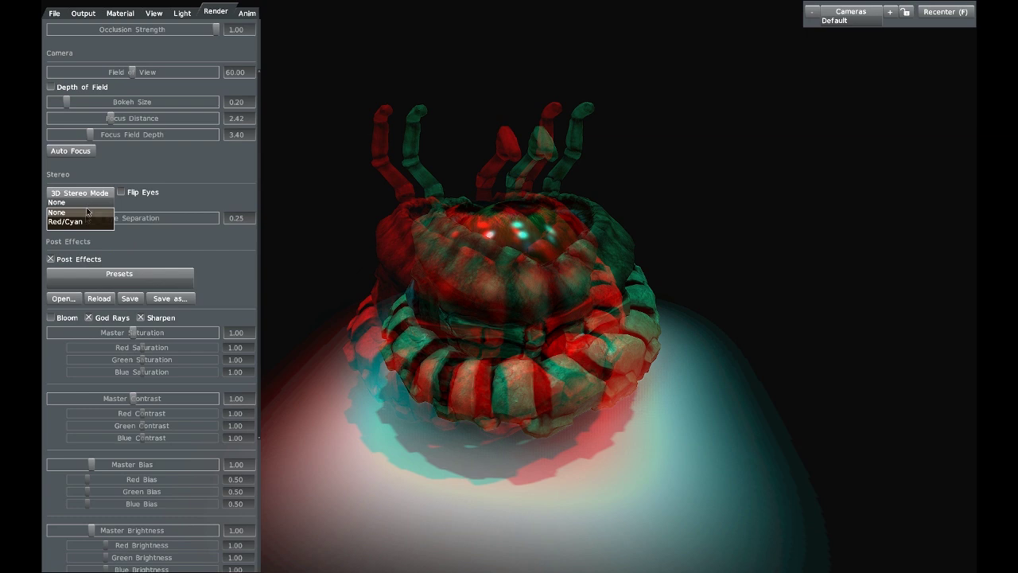
{"action": "left_click", "coordinate": [92, 221]}
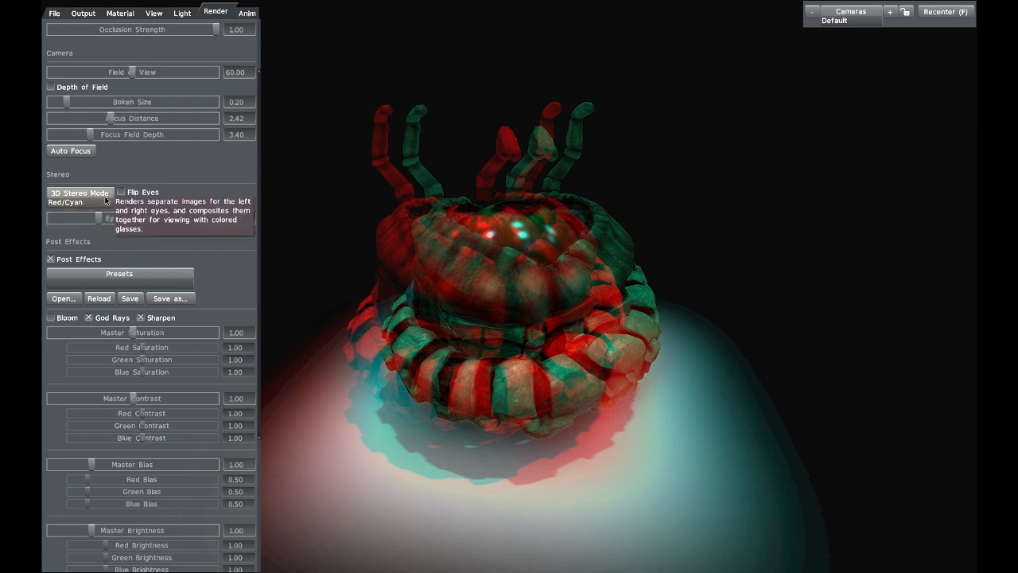
{"action": "left_click", "coordinate": [106, 199]}
{"action": "left_click", "coordinate": [83, 211]}
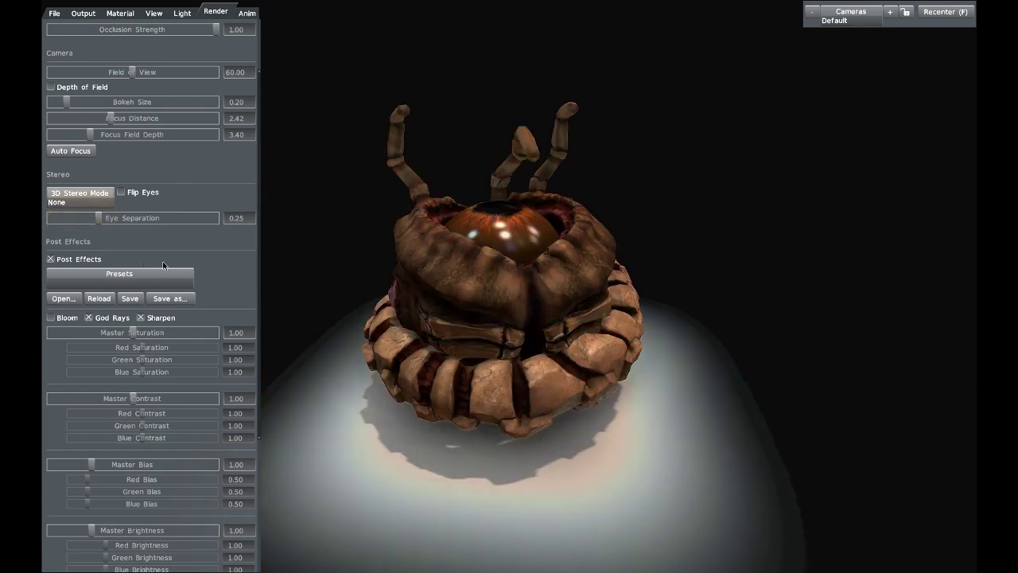
- Enable the bloom post effect, inspect the monster from slightly different angles, and disable bloom again
{"action": "scroll", "coordinate": [225, 268], "scroll_direction": "down", "scroll_amount": 1}
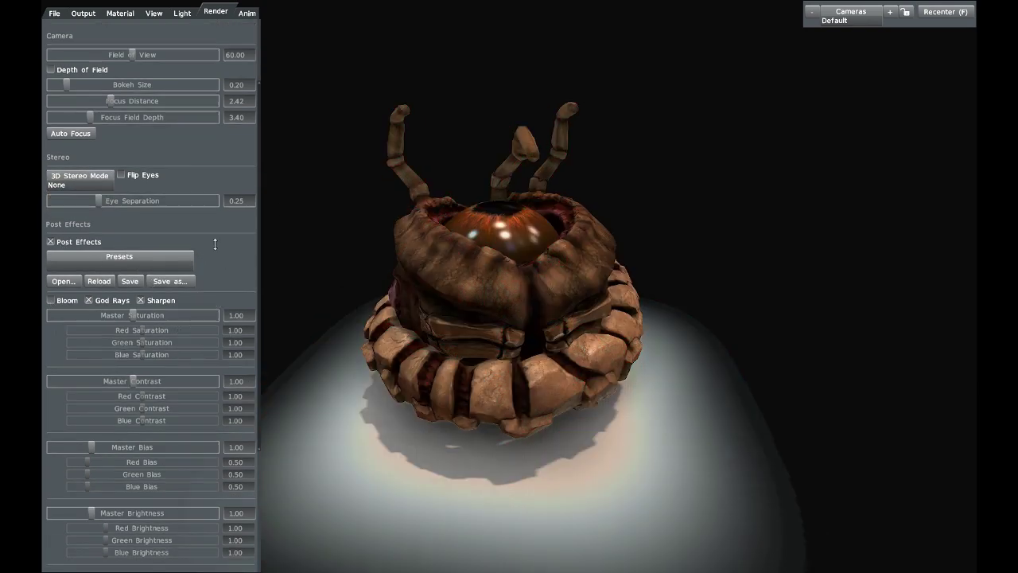
{"action": "scroll", "coordinate": [215, 248], "scroll_direction": "down", "scroll_amount": 2}
{"action": "left_click", "coordinate": [51, 264]}
{"action": "left_click_drag", "start_coordinate": [365, 248], "coordinate": [410, 225]}
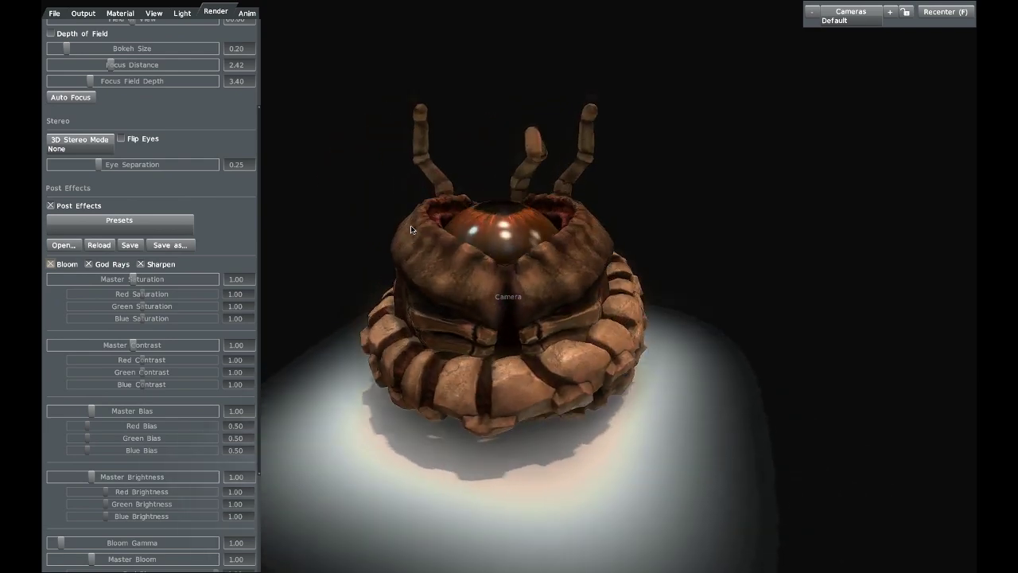
{"action": "left_click", "coordinate": [51, 264]}
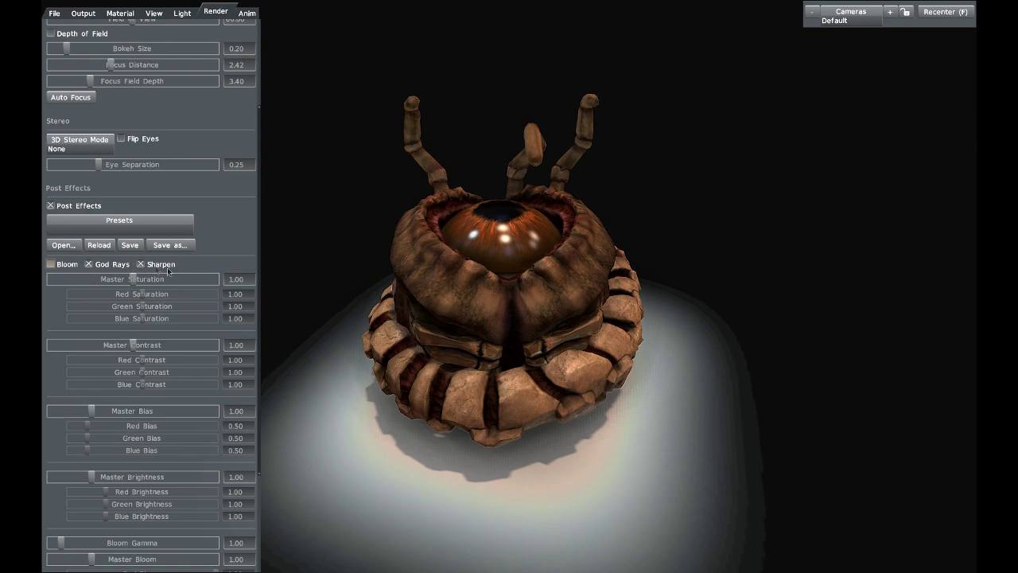
- Try a master saturation of 0.53 in the post effects and restore it to 1
{"action": "scroll", "coordinate": [110, 568], "scroll_direction": "down", "scroll_amount": 5}
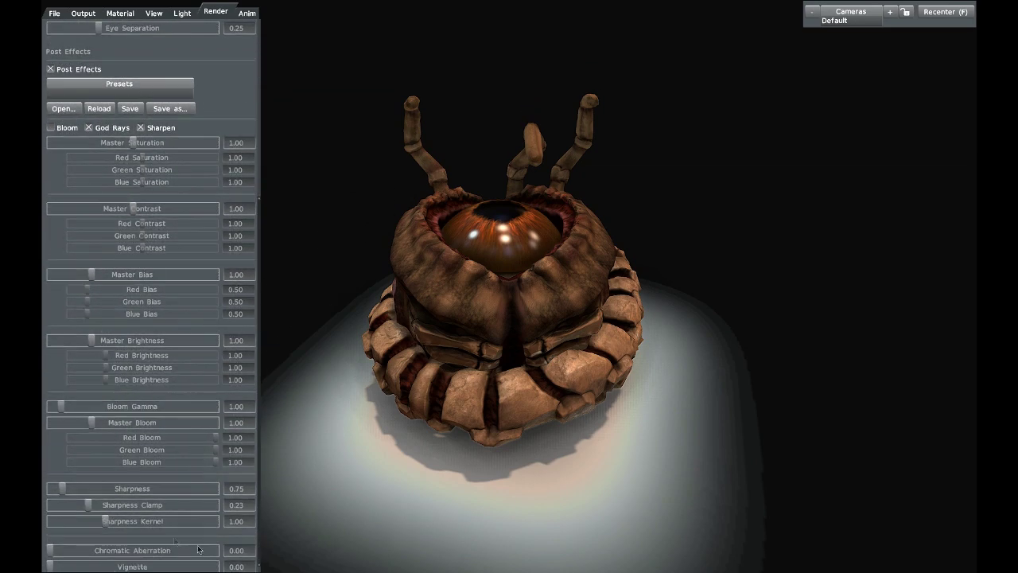
{"action": "scroll", "coordinate": [222, 42], "scroll_direction": "down", "scroll_amount": 1}
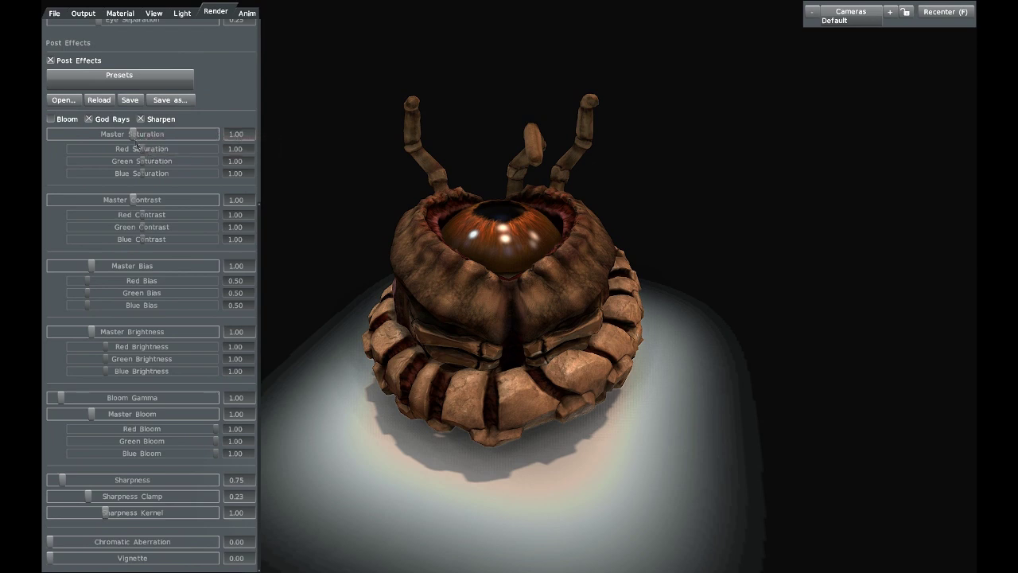
{"action": "left_click_drag", "start_coordinate": [135, 134], "coordinate": [94, 134]}
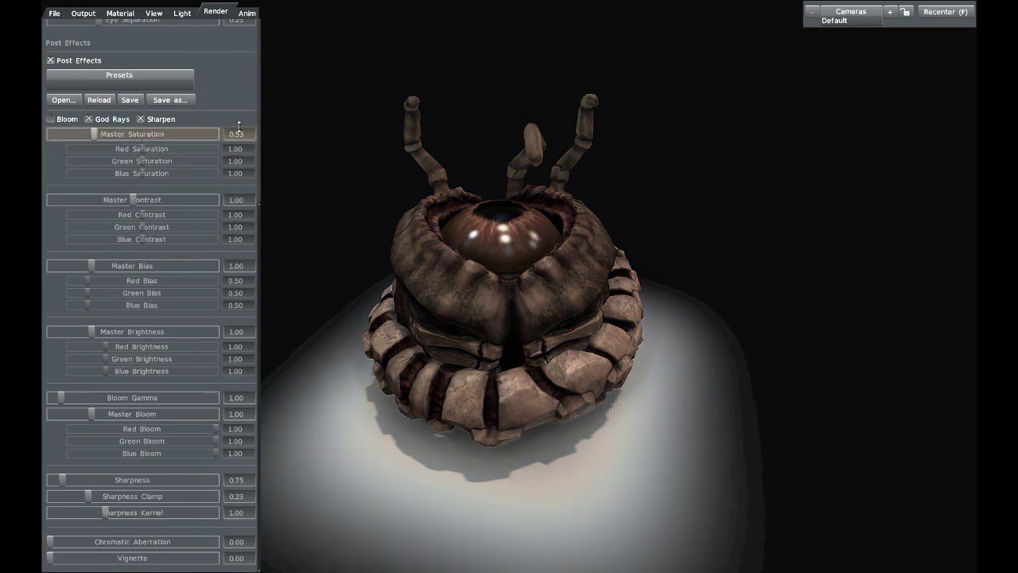
{"action": "left_click", "coordinate": [239, 135]}
{"action": "type", "text": "1"}
{"action": "key", "text": "Return"}
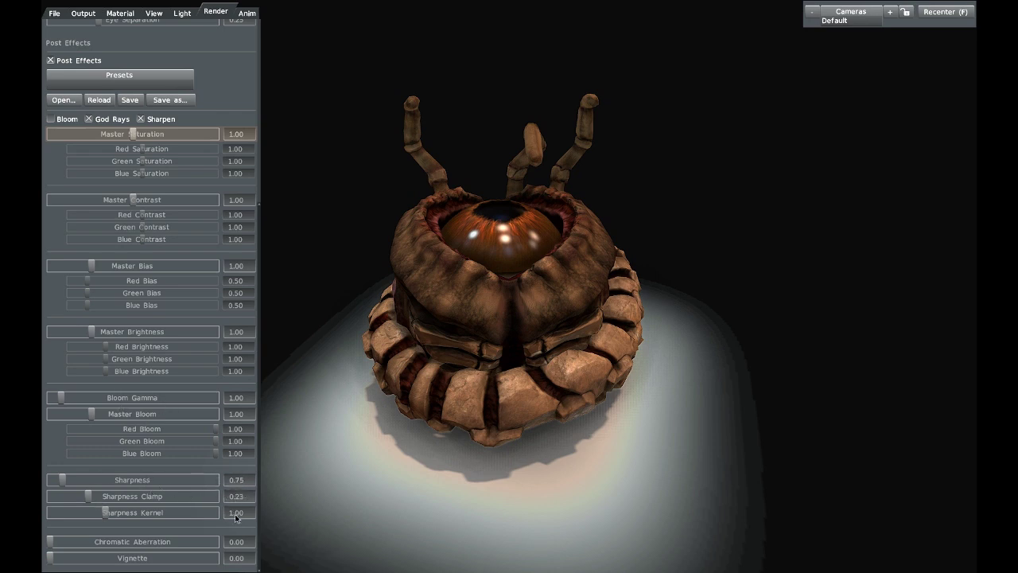
- Raise chromatic aberration to 2.00 to see its effect and bring it back to 0.00
{"action": "left_click_drag", "start_coordinate": [49, 557], "coordinate": [252, 532]}
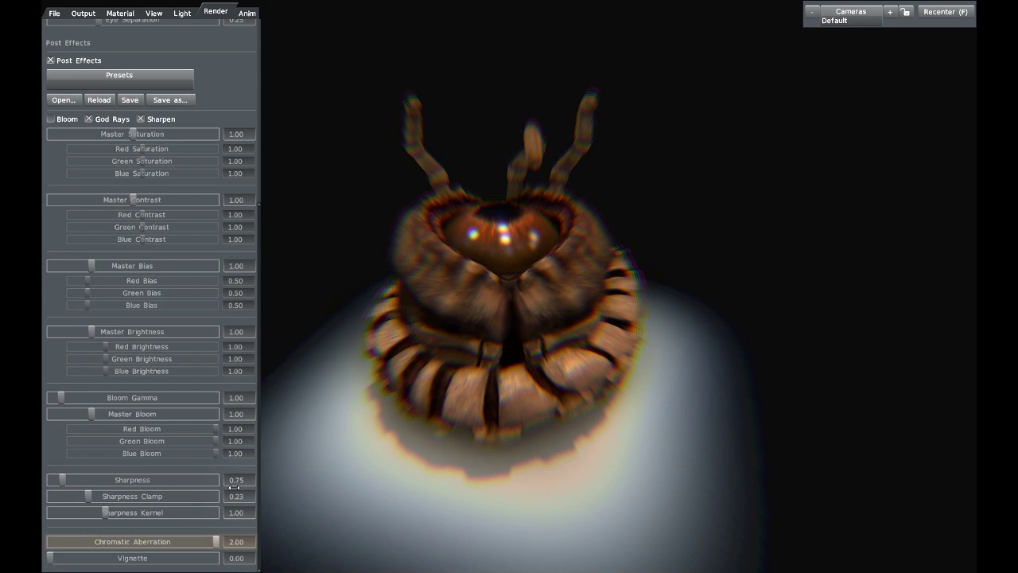
{"action": "left_click_drag", "start_coordinate": [233, 486], "coordinate": [45, 506]}
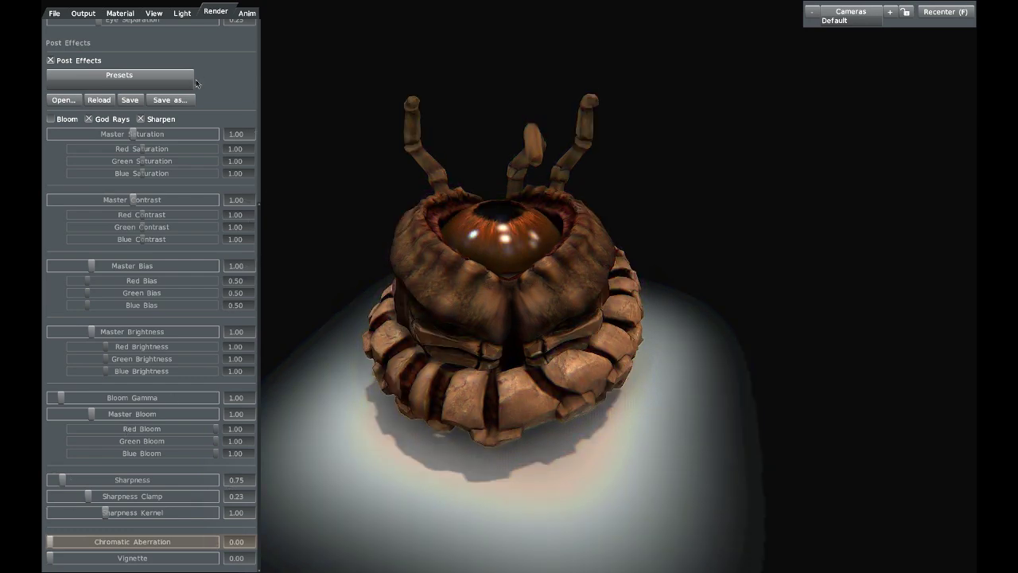
- Set the sky lighting preset to Sunlight, check the monster under it, and open the view settings
{"action": "left_click", "coordinate": [155, 12]}
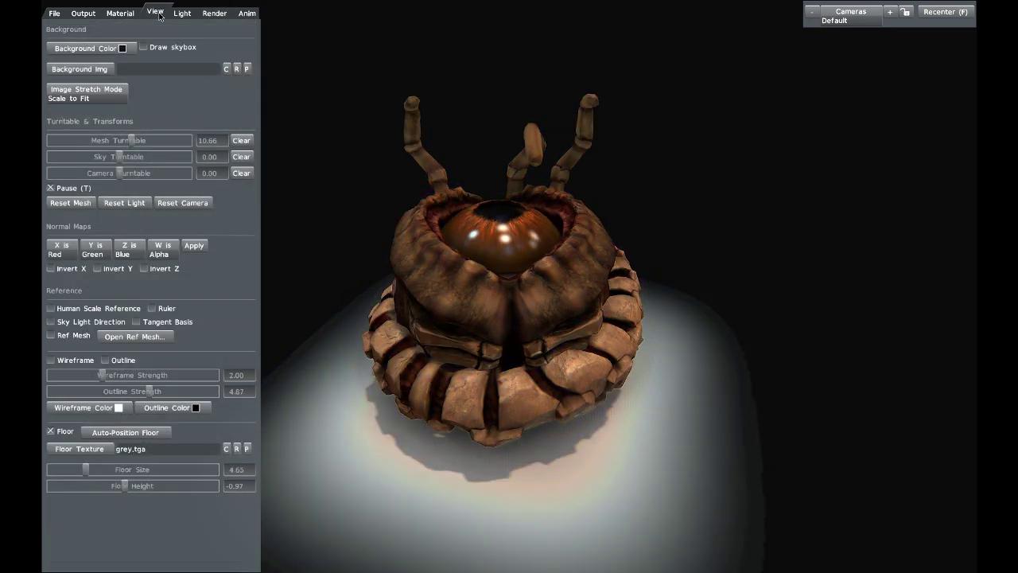
{"action": "left_click", "coordinate": [187, 12]}
{"action": "left_click", "coordinate": [116, 26]}
{"action": "left_click", "coordinate": [114, 27]}
{"action": "left_click", "coordinate": [112, 27]}
{"action": "left_click", "coordinate": [88, 91]}
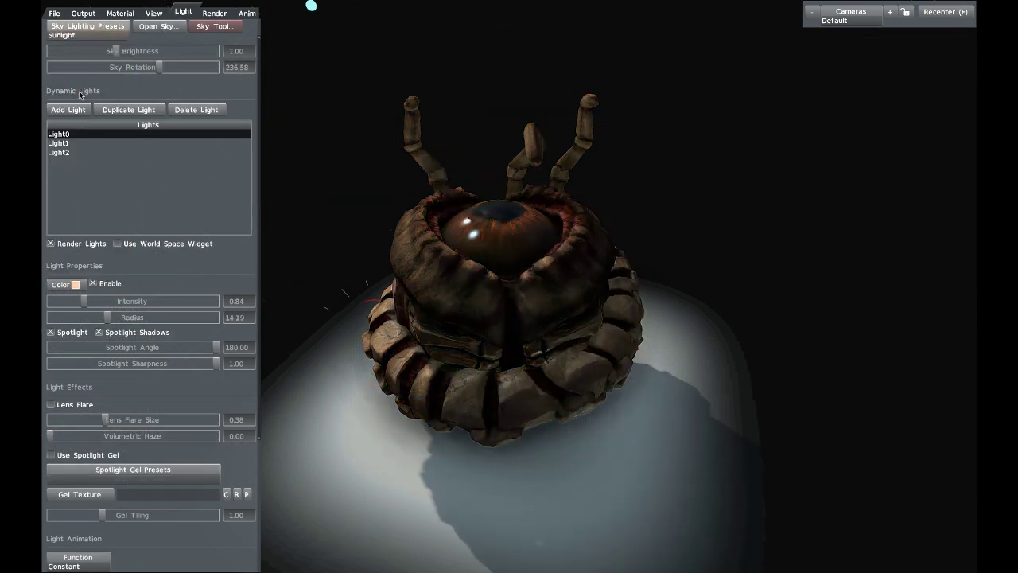
{"action": "left_click_drag", "start_coordinate": [377, 117], "coordinate": [342, 80]}
{"action": "left_click", "coordinate": [146, 13]}
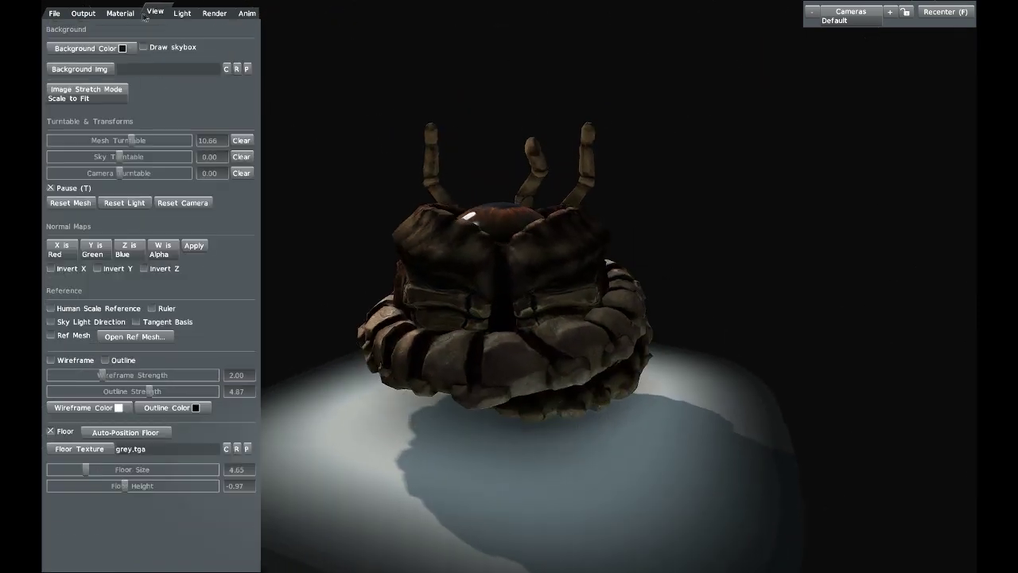
- Show the skybox behind the monster, inspect the scene from other angles, and turn the skybox off again
{"action": "left_click", "coordinate": [144, 47]}
{"action": "left_click_drag", "start_coordinate": [490, 146], "coordinate": [469, 175]}
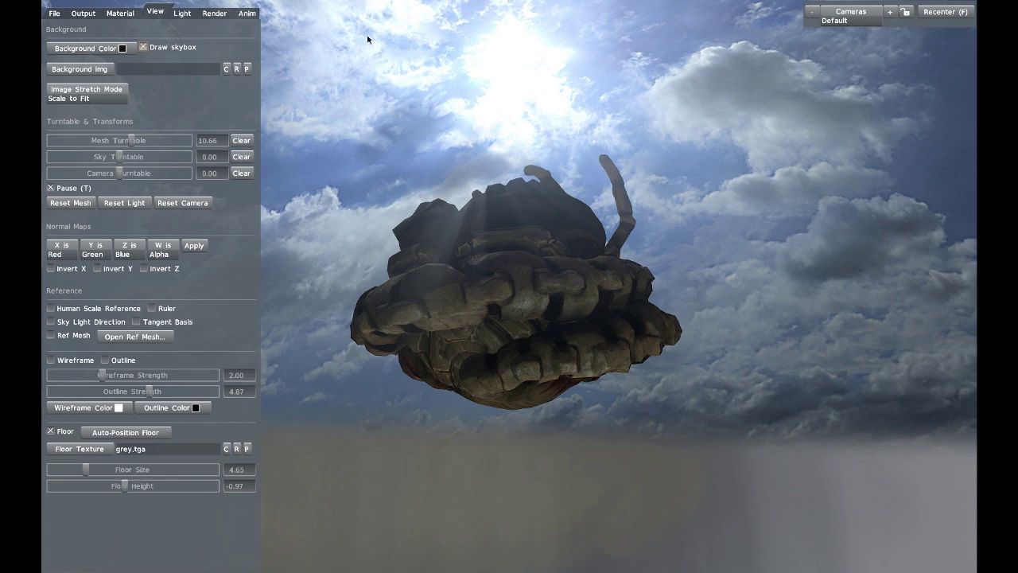
{"action": "left_click", "coordinate": [143, 47]}
{"action": "mouse_move", "coordinate": [605, 199]}
{"action": "left_mouse_down"}
{"action": "mouse_move", "coordinate": [571, 175]}
{"action": "mouse_move", "coordinate": [579, 140]}
{"action": "mouse_move", "coordinate": [568, 157]}
{"action": "mouse_move", "coordinate": [570, 132]}
{"action": "mouse_move", "coordinate": [570, 151]}
{"action": "mouse_move", "coordinate": [376, 191]}
{"action": "left_mouse_up"}
- Set the sky lighting preset to Cathedral
{"action": "left_click", "coordinate": [189, 12]}
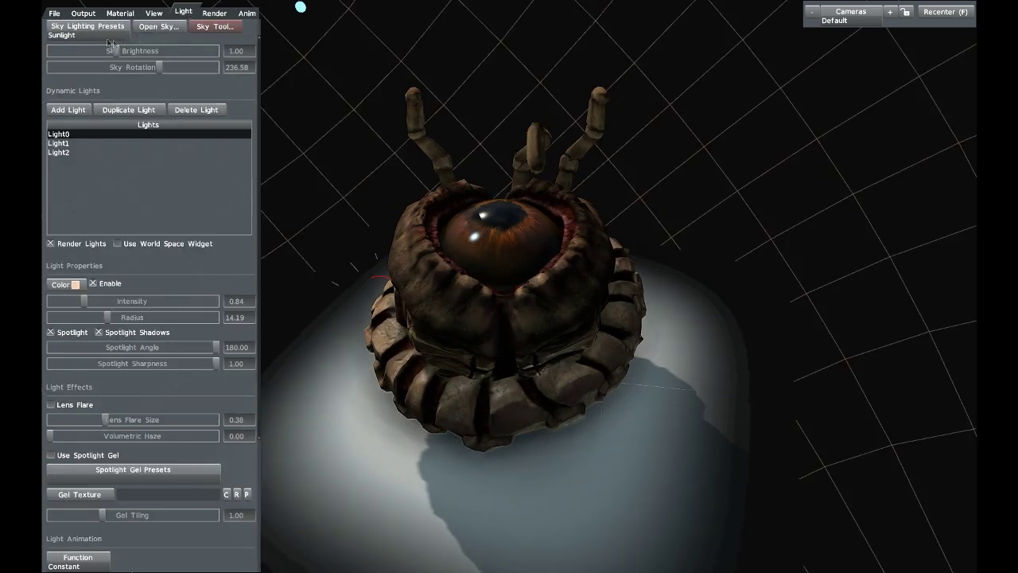
{"action": "left_click", "coordinate": [88, 27]}
{"action": "left_click", "coordinate": [72, 210]}
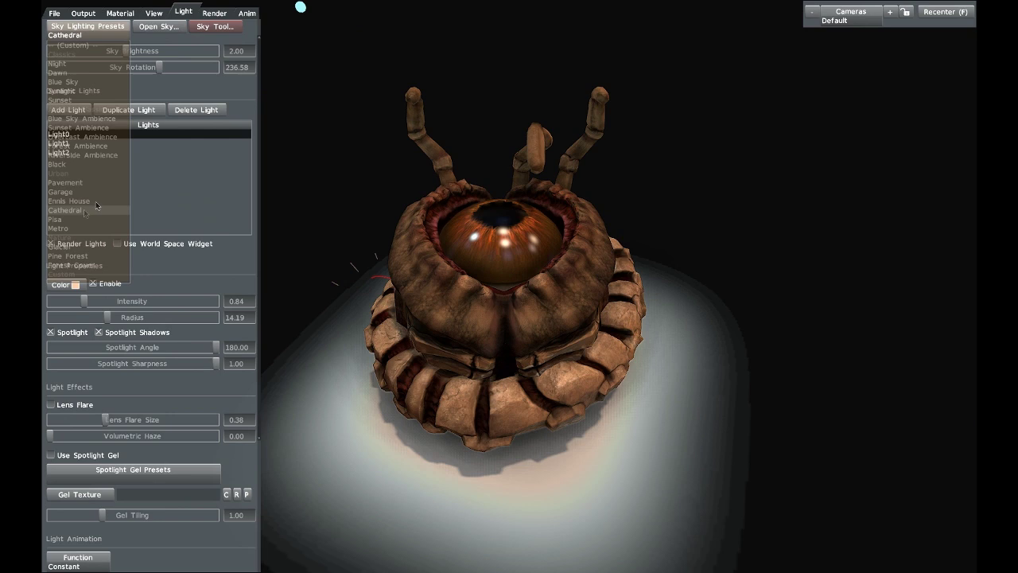
- Review the Sharpen effect on the monster, the render and camera settings, and the skeleton and animation options
{"action": "left_click", "coordinate": [214, 12]}
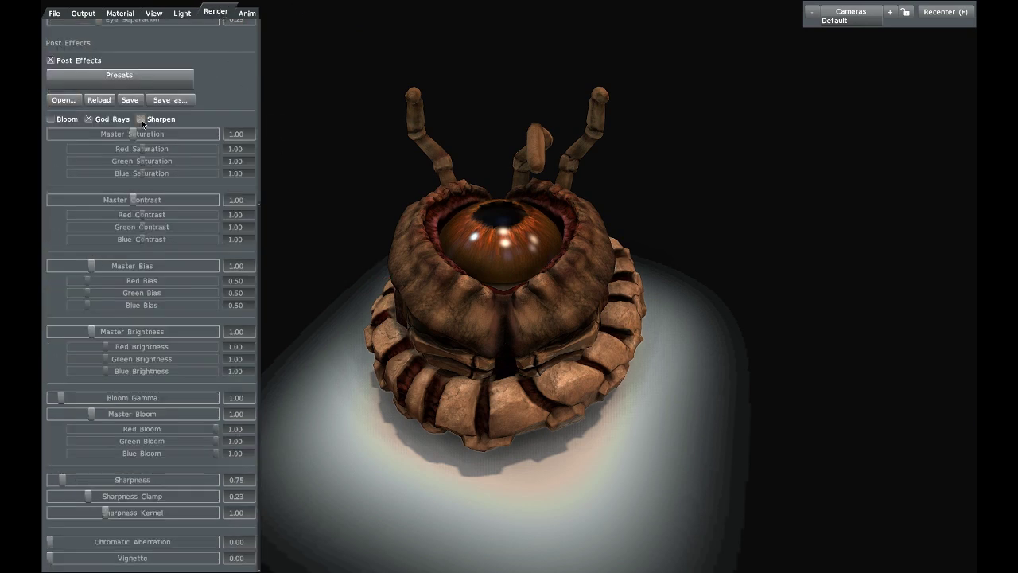
{"action": "left_click_drag", "start_coordinate": [578, 162], "coordinate": [592, 188]}
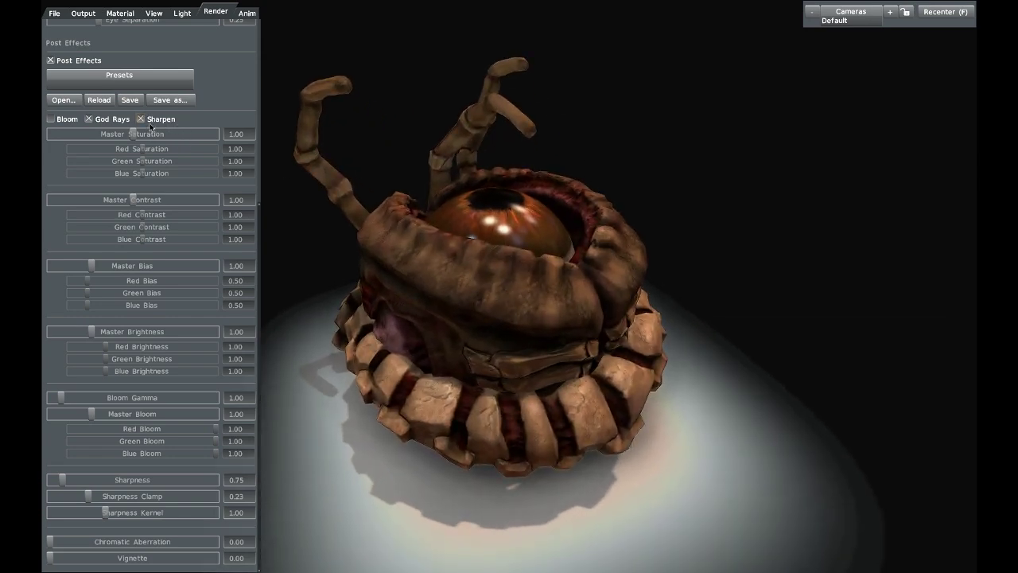
{"action": "scroll", "coordinate": [225, 73], "scroll_direction": "up", "scroll_amount": 5}
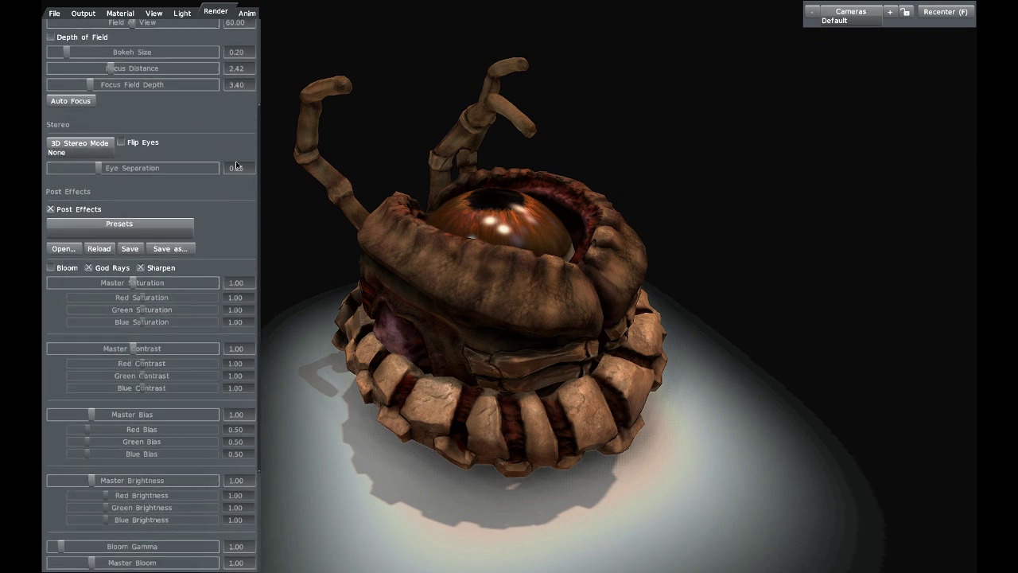
{"action": "scroll", "coordinate": [233, 149], "scroll_direction": "up", "scroll_amount": 4}
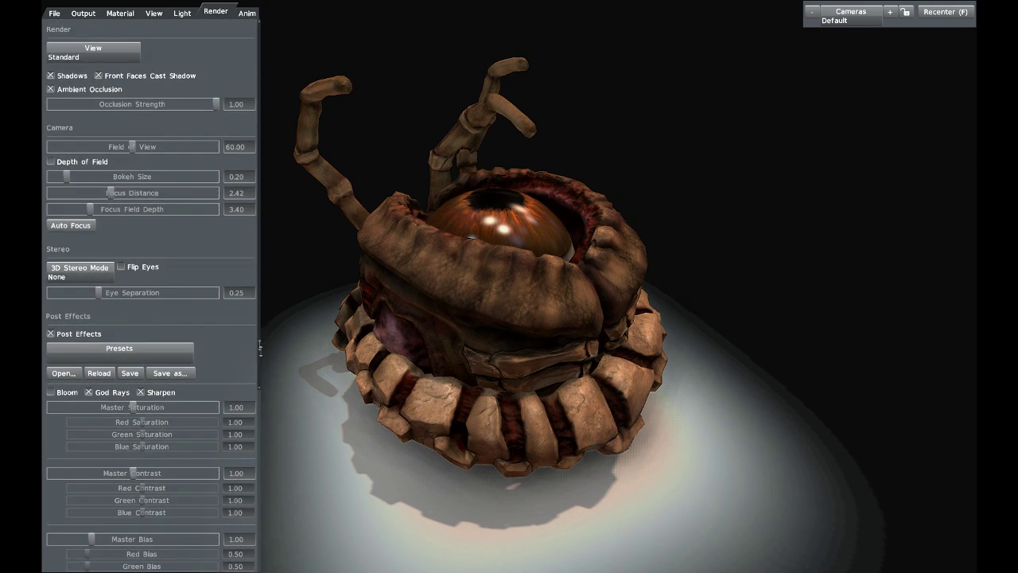
{"action": "left_click", "coordinate": [247, 14]}
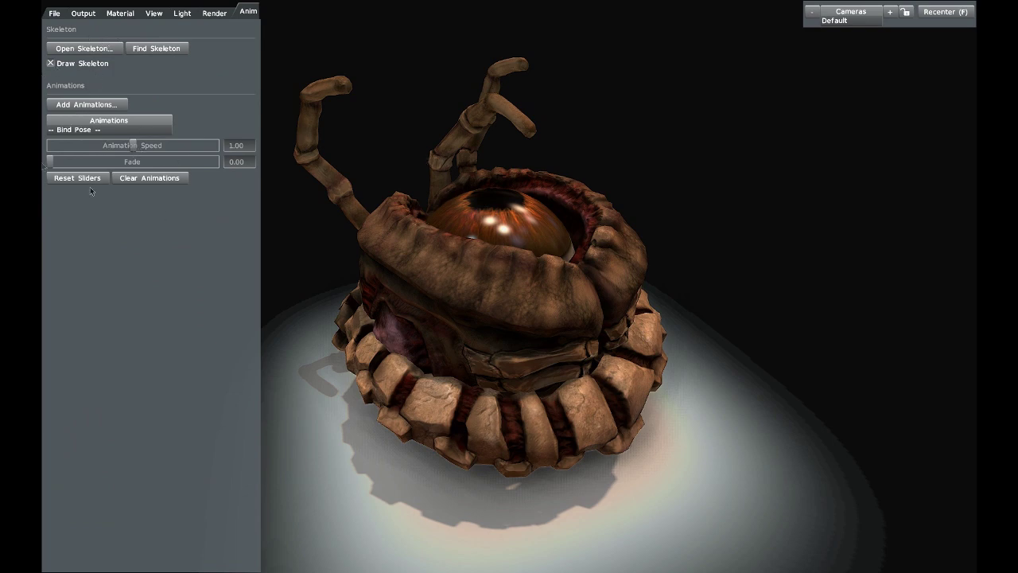
{"action": "left_click_drag", "start_coordinate": [414, 236], "coordinate": [672, 277]}
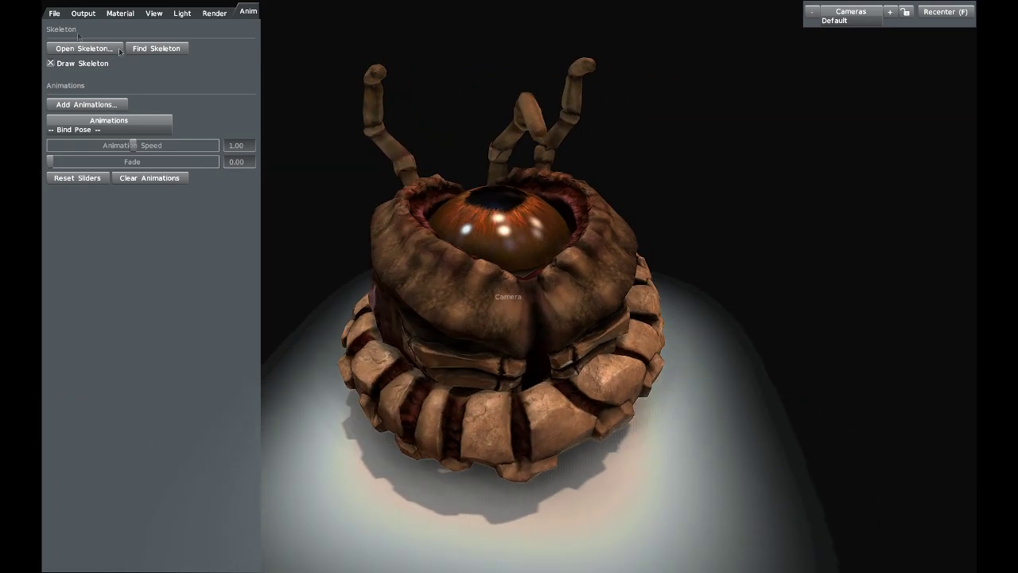
- View the monster without the interface from a slightly farther angle, and bring the interface back
{"action": "left_click", "coordinate": [49, 14]}
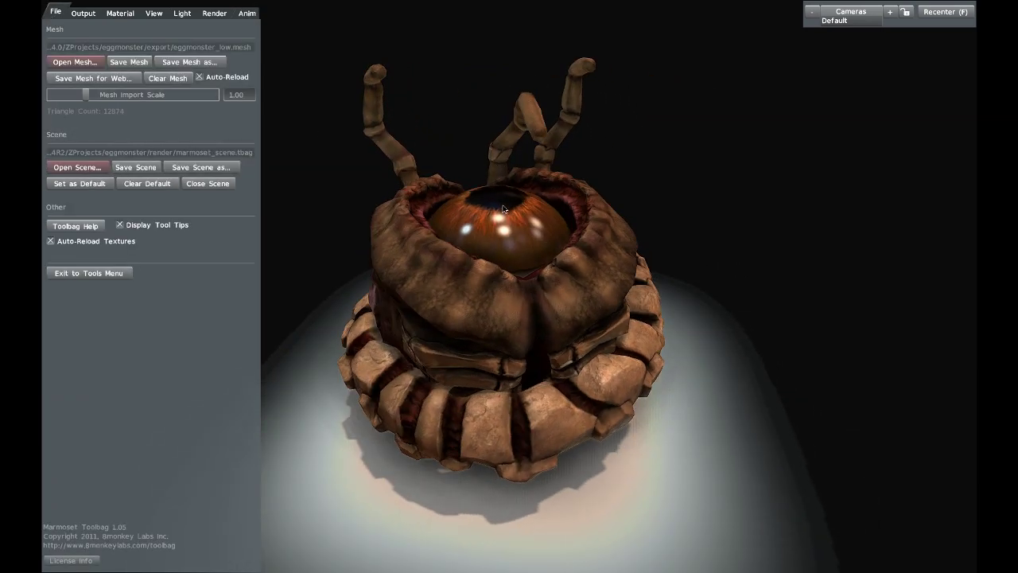
{"action": "key", "text": "Tab"}
{"action": "left_click_drag", "start_coordinate": [485, 228], "coordinate": [509, 194]}
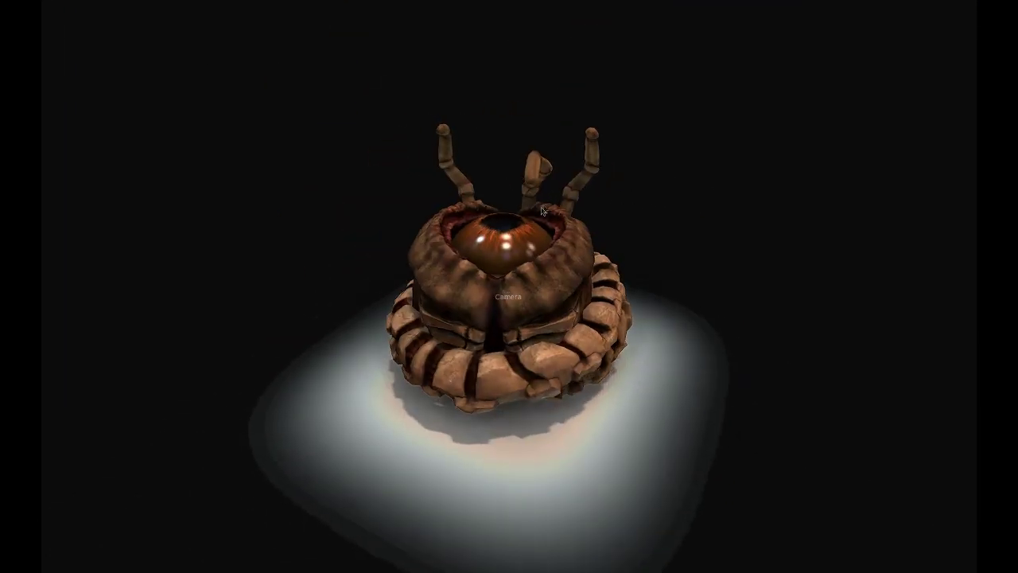
{"action": "key", "text": "Tab"}
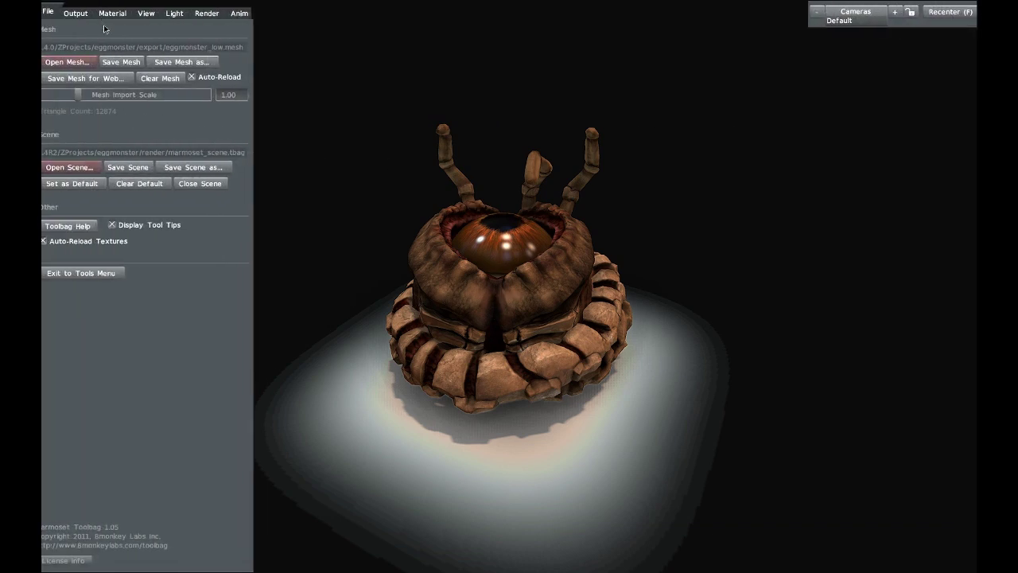
- Review the screenshot and video output settings and the scene saving options, and inspect the monster's side
{"action": "left_click", "coordinate": [110, 14]}
{"action": "left_click", "coordinate": [83, 13]}
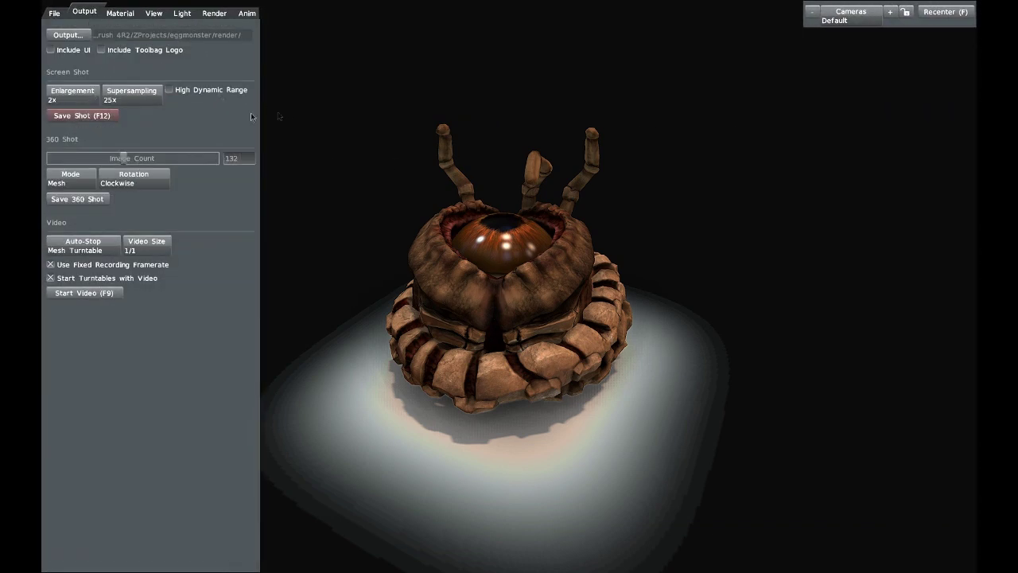
{"action": "left_click", "coordinate": [54, 12]}
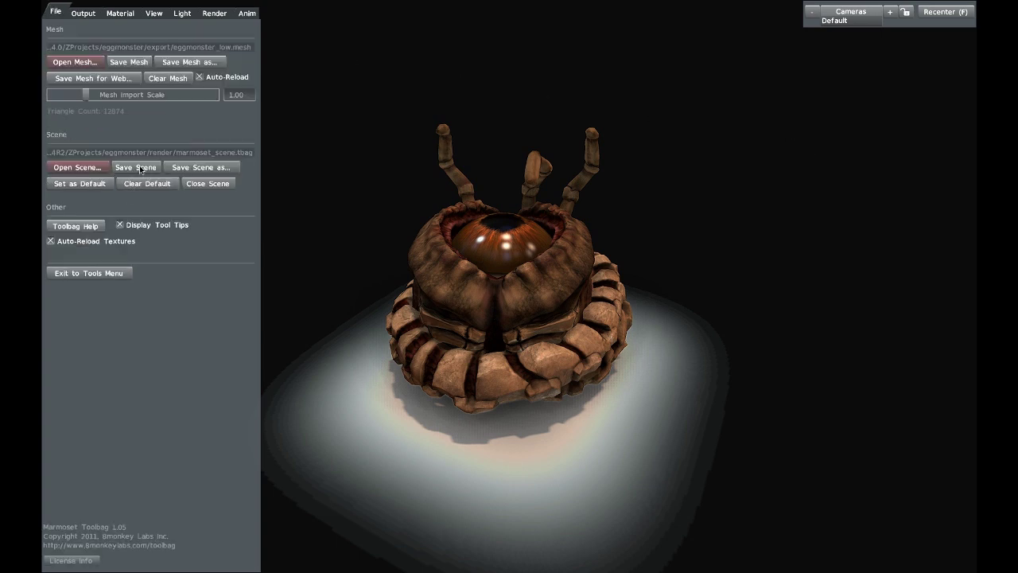
{"action": "left_click_drag", "start_coordinate": [569, 238], "coordinate": [704, 214]}
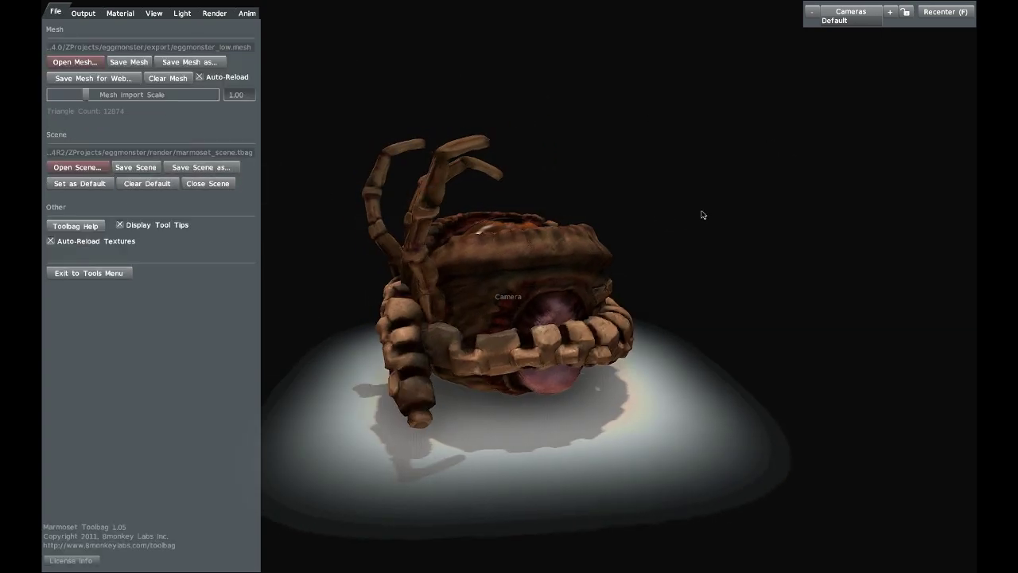
- Open the material settings and load alpha.mat into the material list
{"action": "left_click", "coordinate": [87, 13]}
{"action": "left_click", "coordinate": [119, 12]}
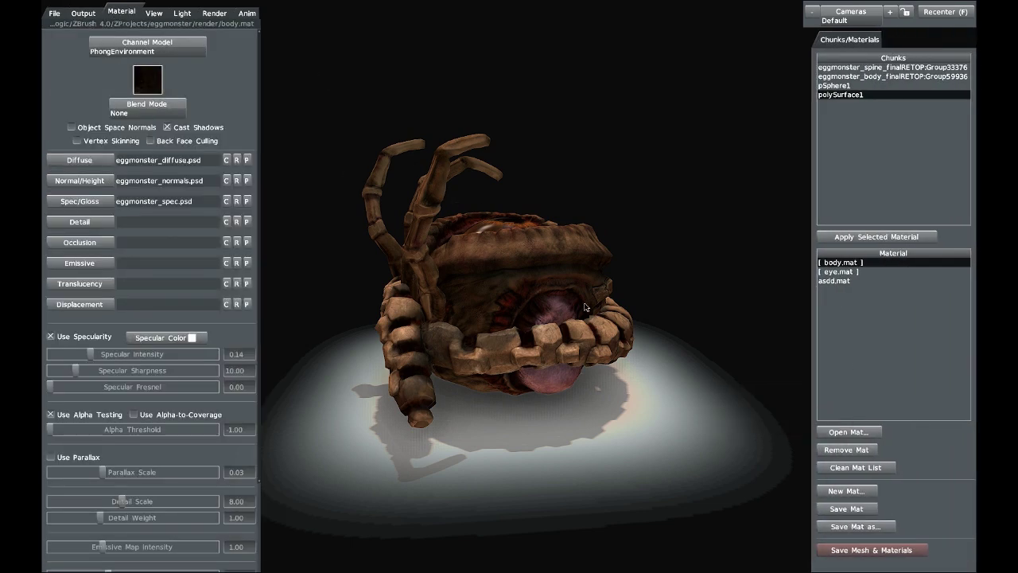
{"action": "left_click", "coordinate": [850, 435]}
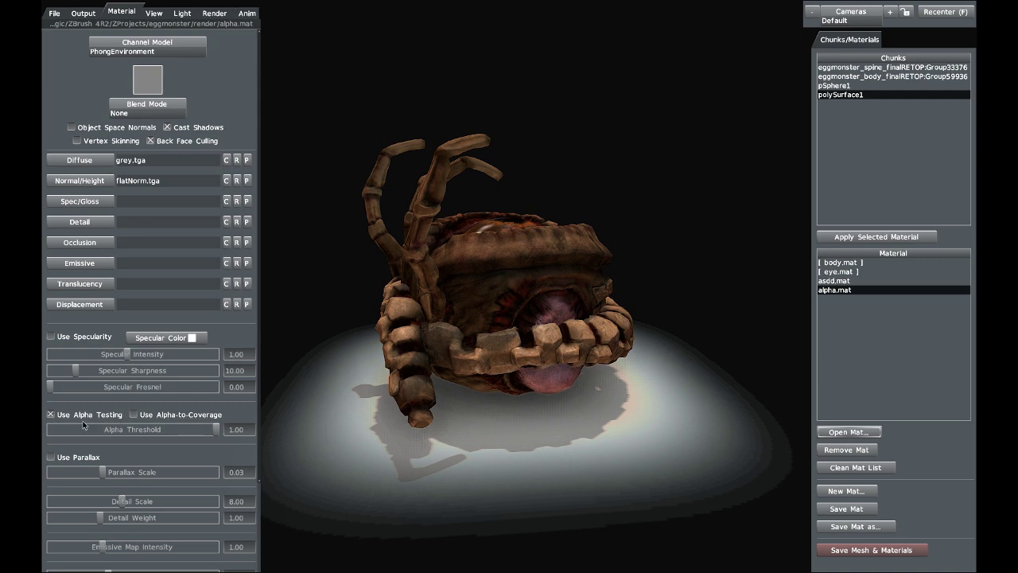
- Try alpha.mat on the eggmonster_spine_finalRETOP chunk and inspect the monster from several angles
{"action": "left_click", "coordinate": [896, 76]}
{"action": "left_click", "coordinate": [891, 68]}
{"action": "left_click", "coordinate": [889, 76]}
{"action": "left_click", "coordinate": [887, 68]}
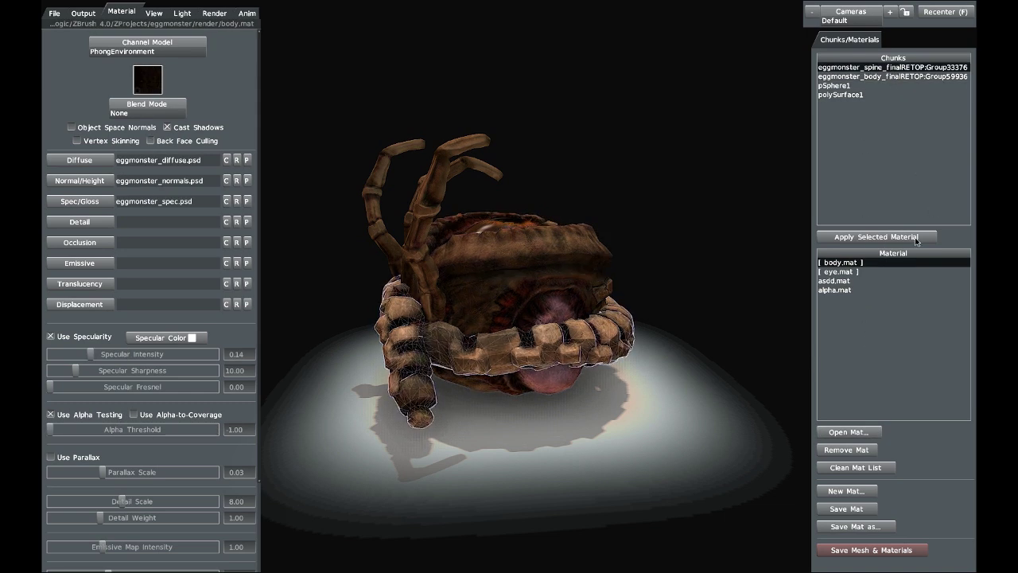
{"action": "left_click", "coordinate": [911, 233]}
{"action": "left_click", "coordinate": [835, 290]}
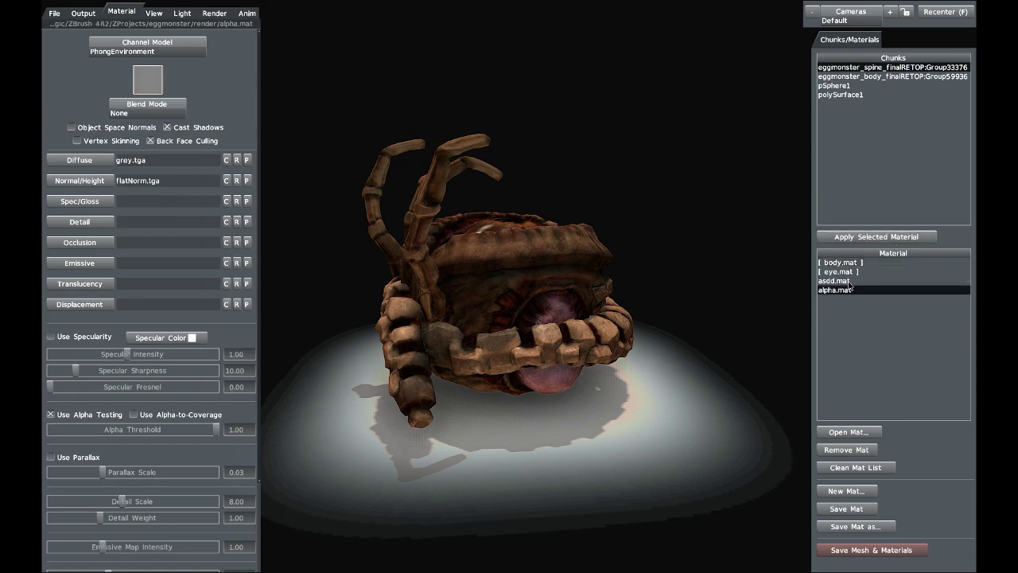
{"action": "left_click", "coordinate": [876, 236]}
{"action": "left_click_drag", "start_coordinate": [763, 211], "coordinate": [442, 280]}
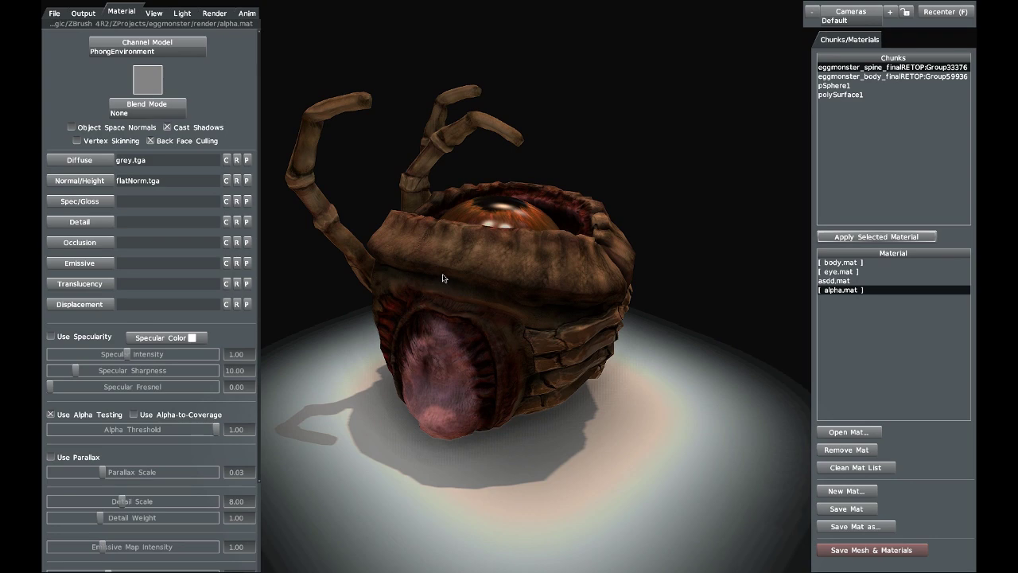
{"action": "left_click_drag", "start_coordinate": [509, 284], "coordinate": [580, 295]}
- Apply body.mat to the eggmonster_spine_finalRETOP chunk again and check the monster from above
{"action": "left_click", "coordinate": [854, 262]}
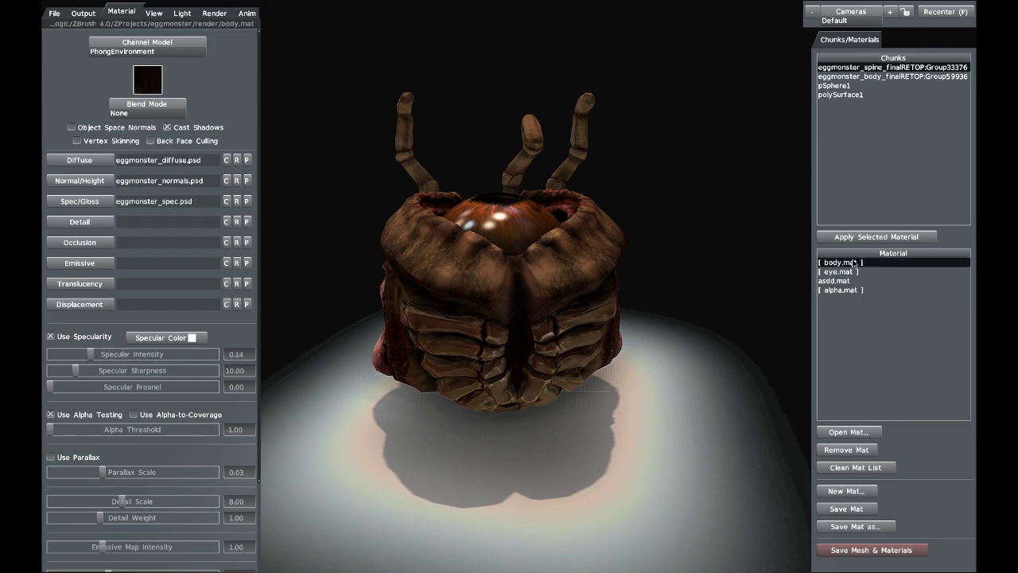
{"action": "left_click", "coordinate": [861, 238]}
{"action": "left_click_drag", "start_coordinate": [554, 206], "coordinate": [638, 223]}
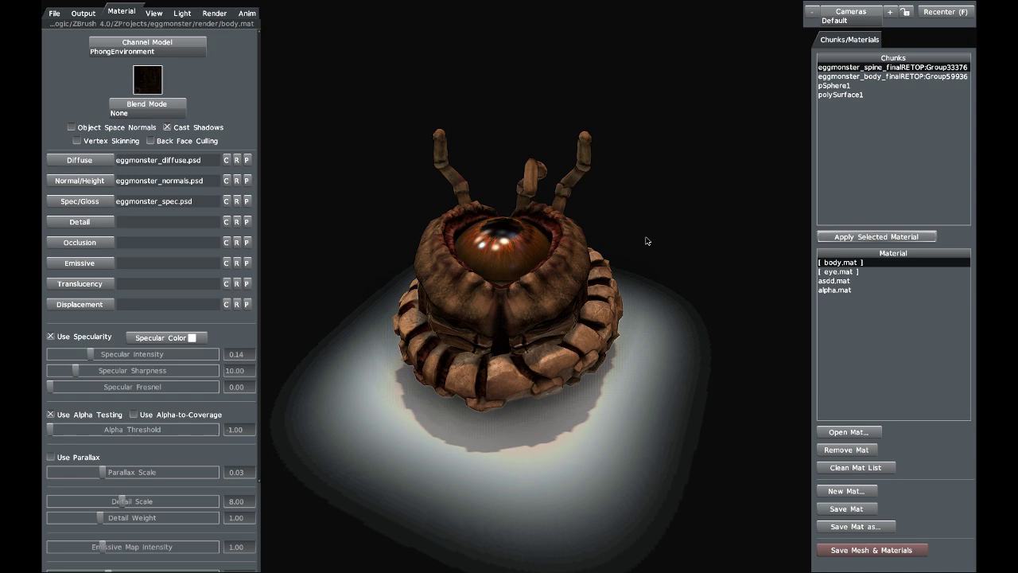
- Review the mesh and scene file options while inspecting the monster from different angles
{"action": "left_click", "coordinate": [54, 12]}
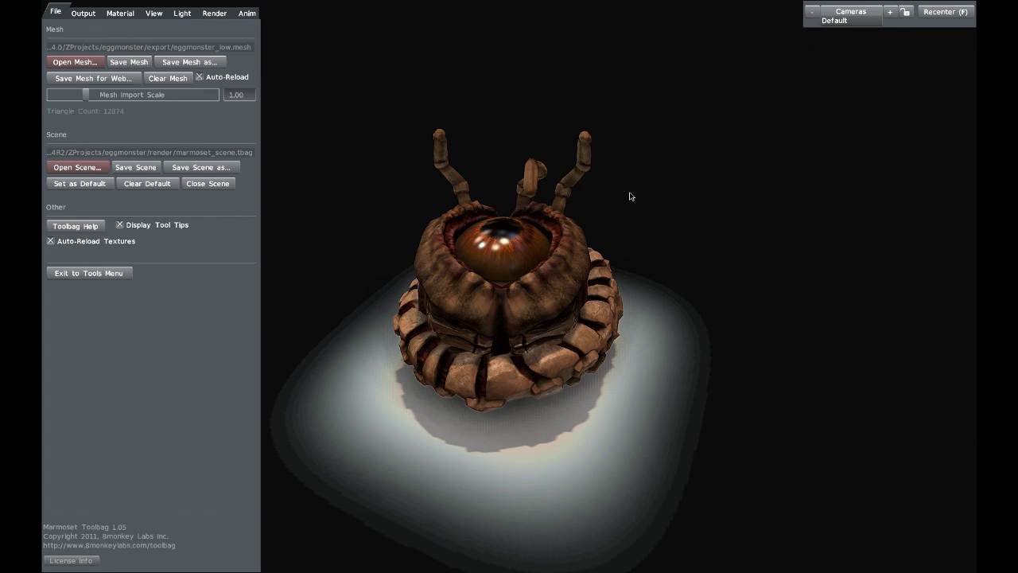
{"action": "left_click_drag", "start_coordinate": [594, 223], "coordinate": [678, 283]}
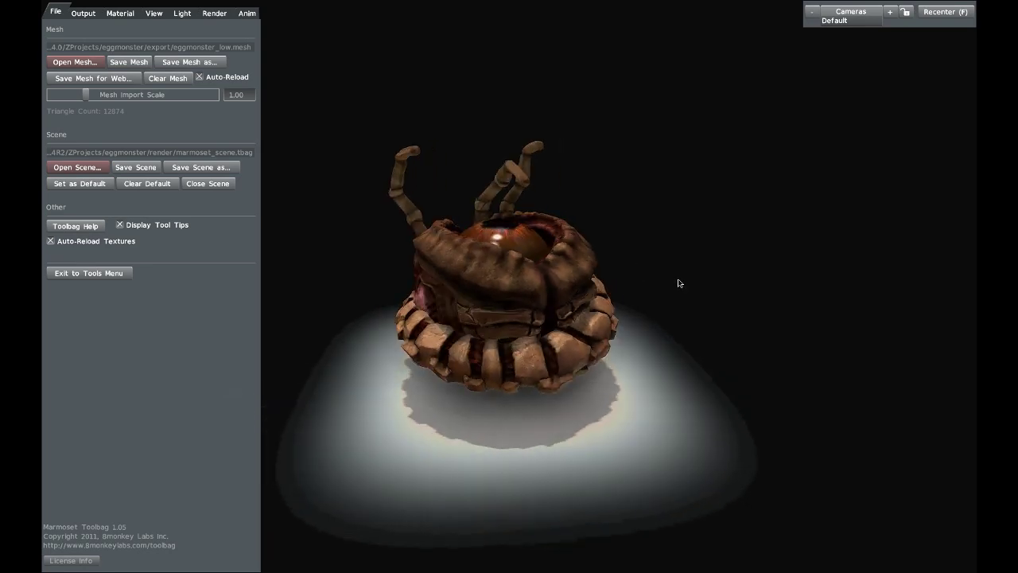
{"action": "left_click_drag", "start_coordinate": [701, 284], "coordinate": [659, 231]}
- Try alpha.mat on the pSphere1 chunk and look into the eye socket
{"action": "left_click", "coordinate": [83, 13]}
{"action": "left_click", "coordinate": [115, 10]}
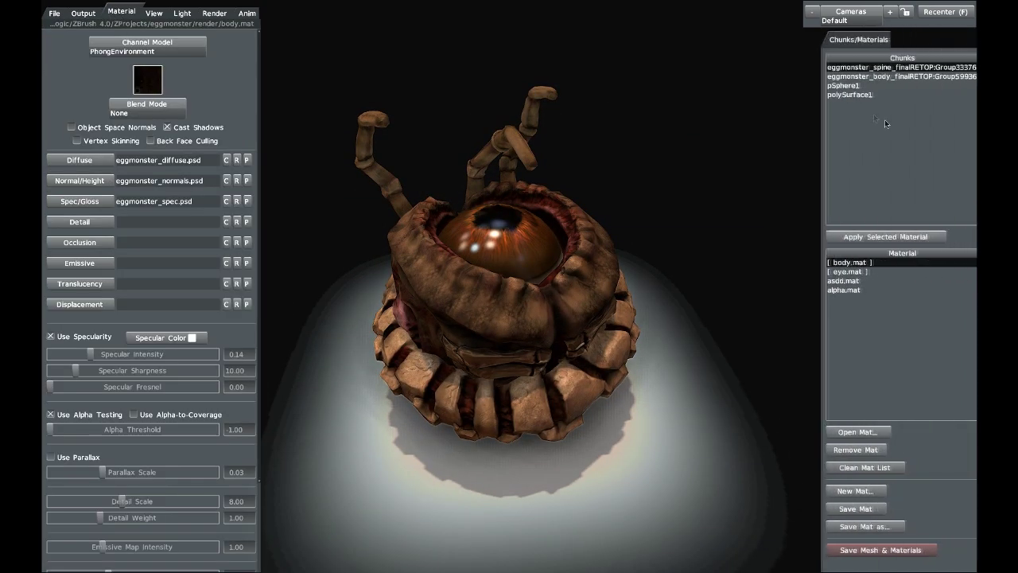
{"action": "left_click", "coordinate": [835, 289]}
{"action": "left_click", "coordinate": [864, 236]}
{"action": "left_click_drag", "start_coordinate": [590, 170], "coordinate": [568, 194]}
- Apply body.mat to the pSphere1 chunk and check the eye from another angle
{"action": "left_click", "coordinate": [844, 264]}
{"action": "left_click", "coordinate": [884, 237]}
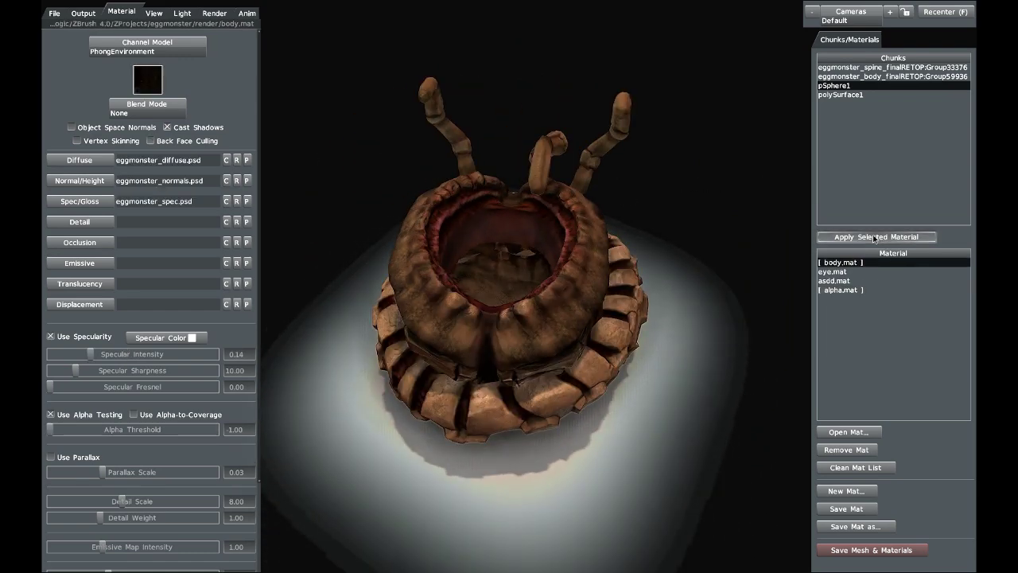
{"action": "left_click_drag", "start_coordinate": [634, 216], "coordinate": [684, 239]}
- Reassign eye.mat to the pSphere1 chunk and check the glossy eye
{"action": "left_click", "coordinate": [843, 273]}
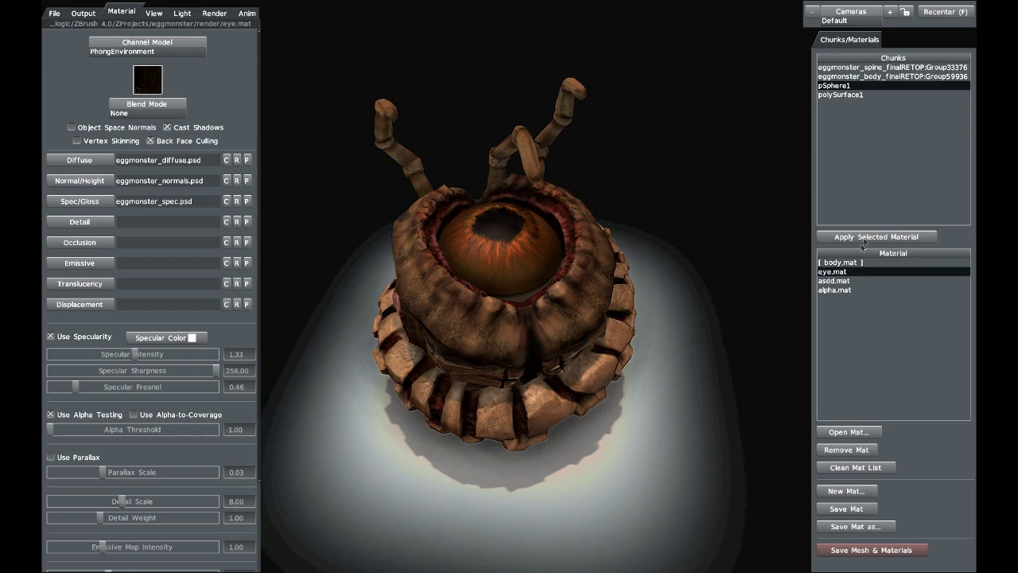
{"action": "left_click", "coordinate": [850, 88]}
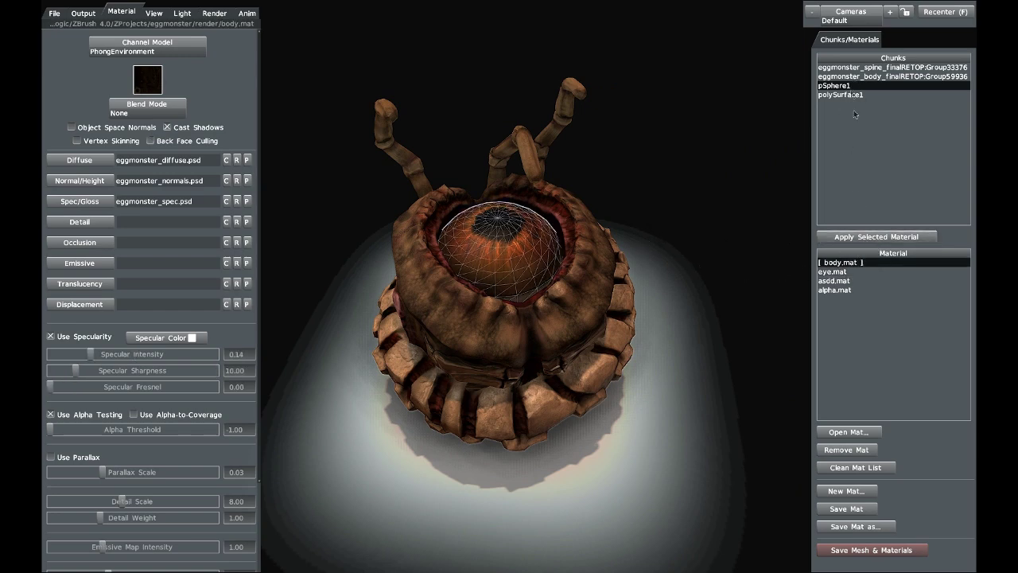
{"action": "left_click", "coordinate": [832, 271]}
{"action": "left_click", "coordinate": [855, 237]}
{"action": "left_click_drag", "start_coordinate": [680, 205], "coordinate": [650, 191]}
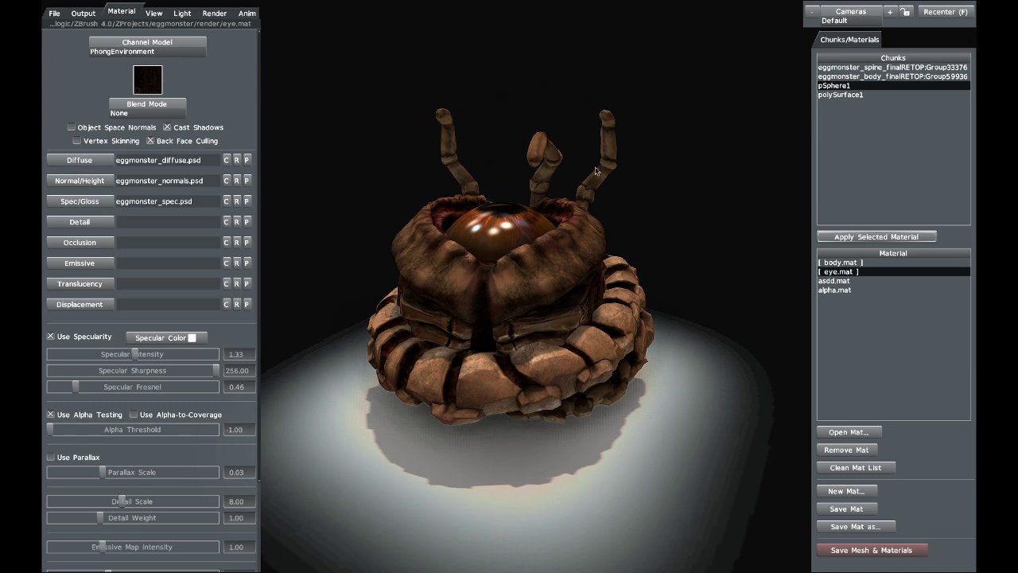
- Return to the mesh and scene file options and inspect the monster from the side
{"action": "left_click", "coordinate": [76, 12]}
{"action": "left_click", "coordinate": [53, 14]}
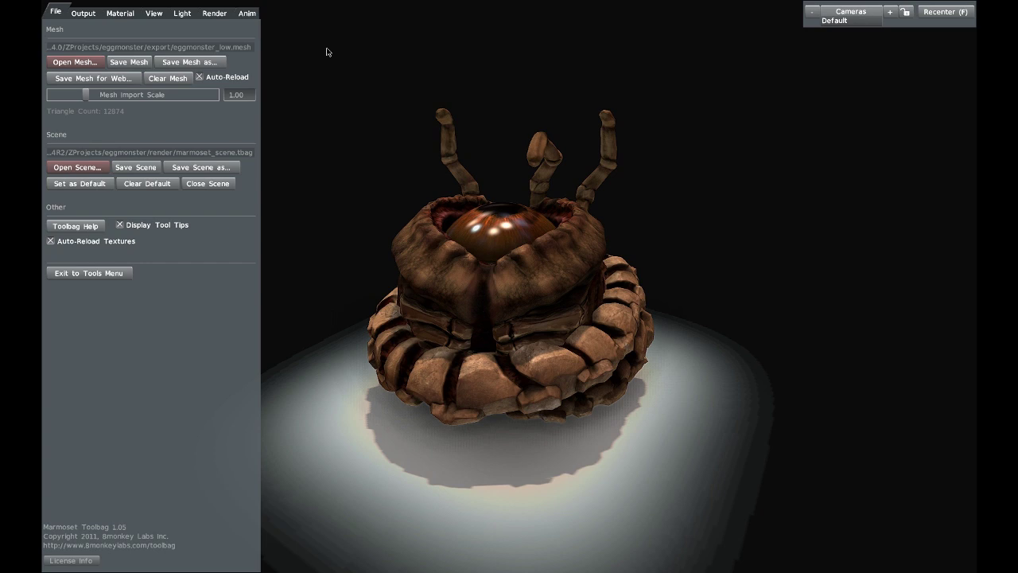
{"action": "left_click_drag", "start_coordinate": [469, 182], "coordinate": [808, 206]}
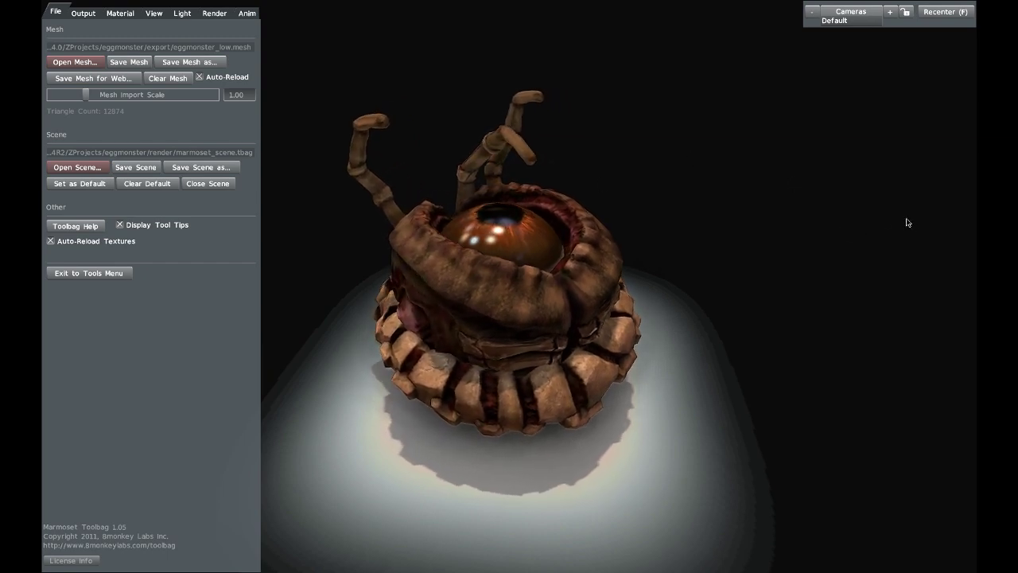